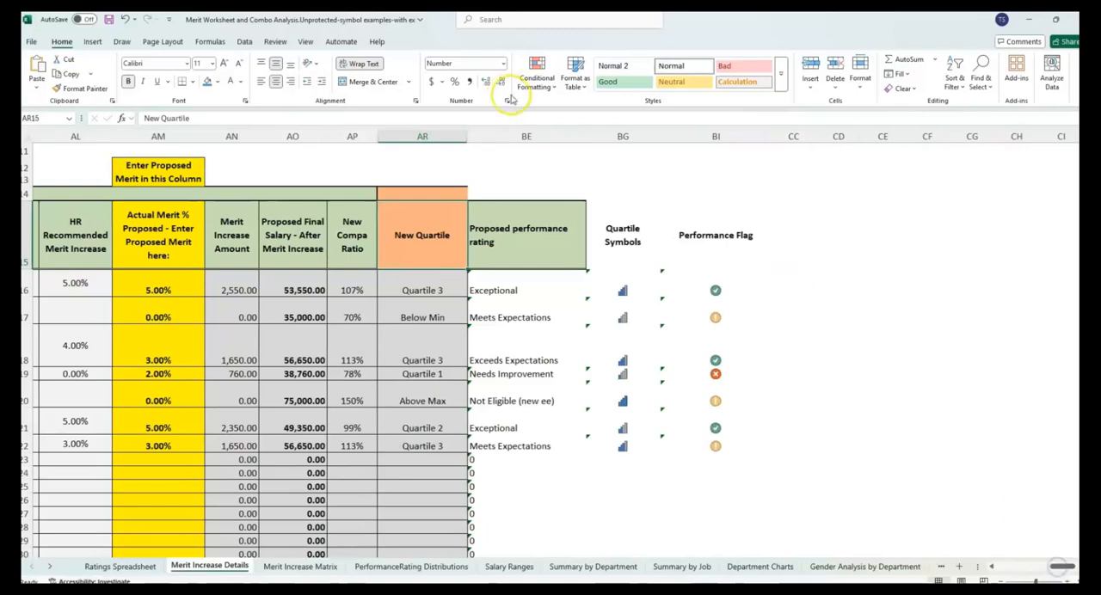
# - Examine the Quartile Symbols and Performance Flag columns and compare them with the Proposed performance rating column
pyautogui.moveTo(615, 135); pyautogui.dragTo(732, 136)
pyautogui.click(721, 139)
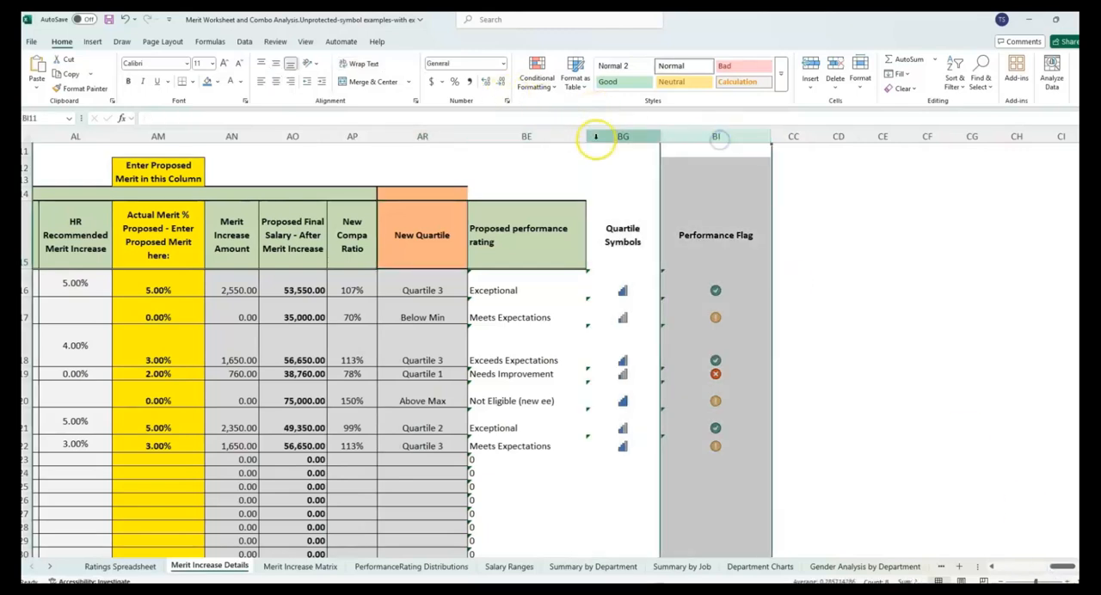
pyautogui.click(597, 138)
pyautogui.click(732, 276)
pyautogui.click(727, 250)
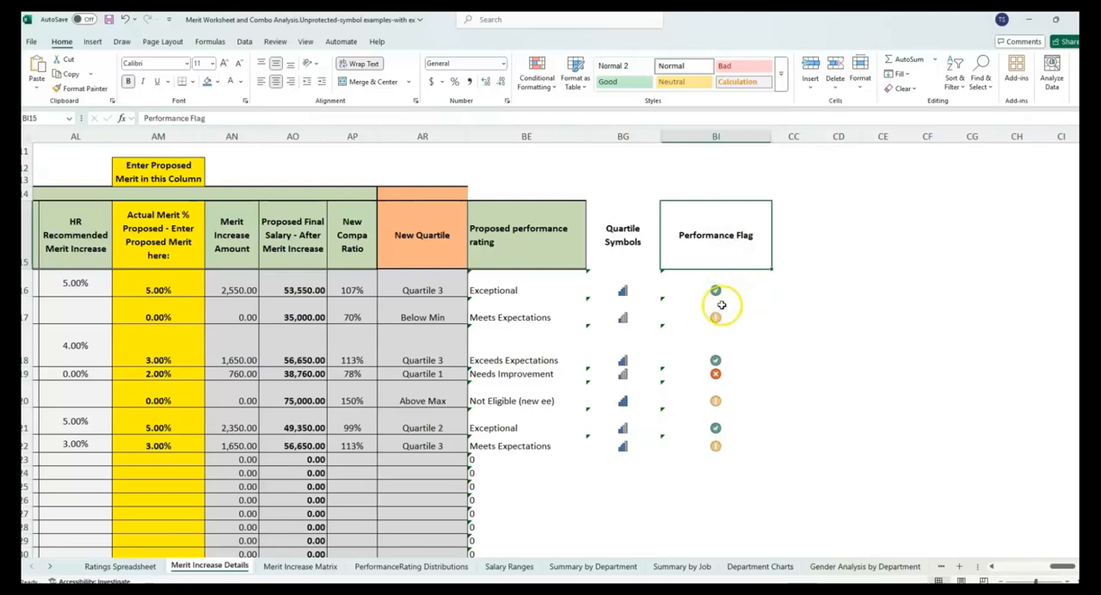
pyautogui.click(744, 131)
pyautogui.click(744, 131)
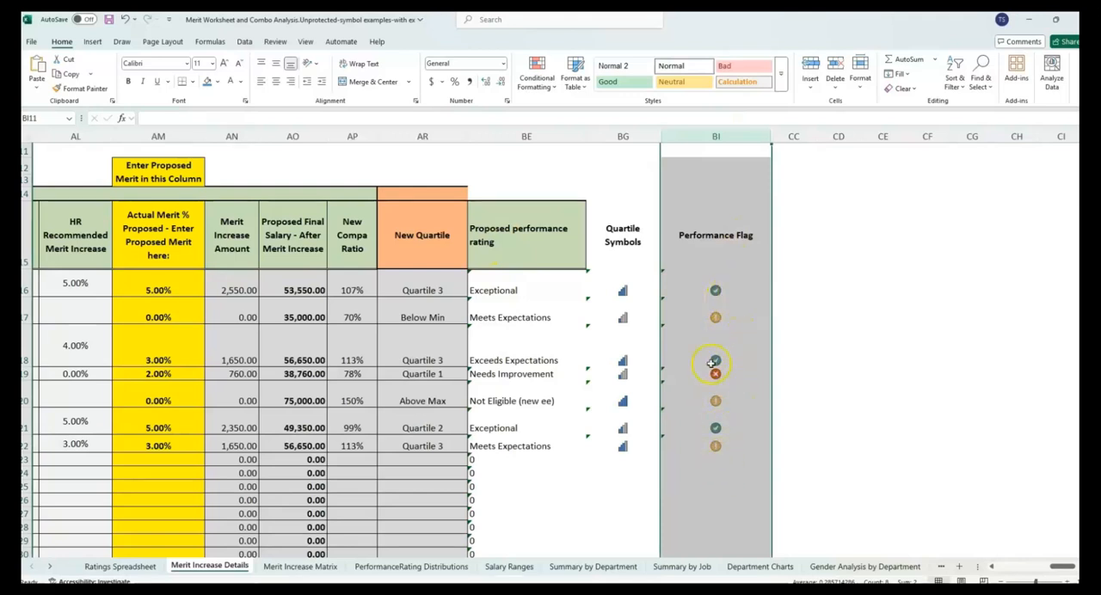
pyautogui.click(623, 136)
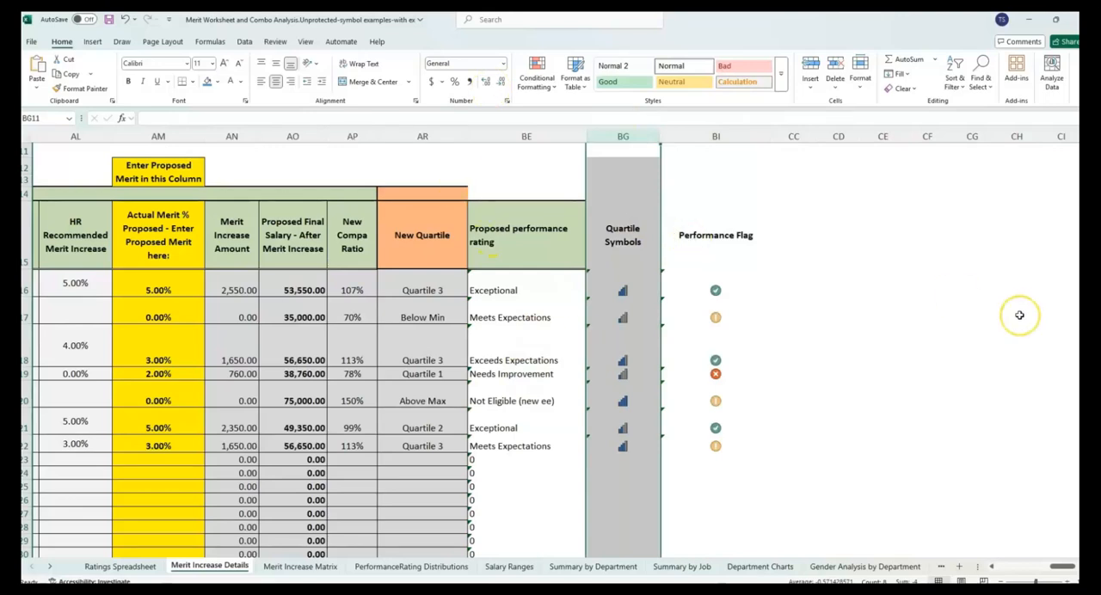
pyautogui.click(503, 231)
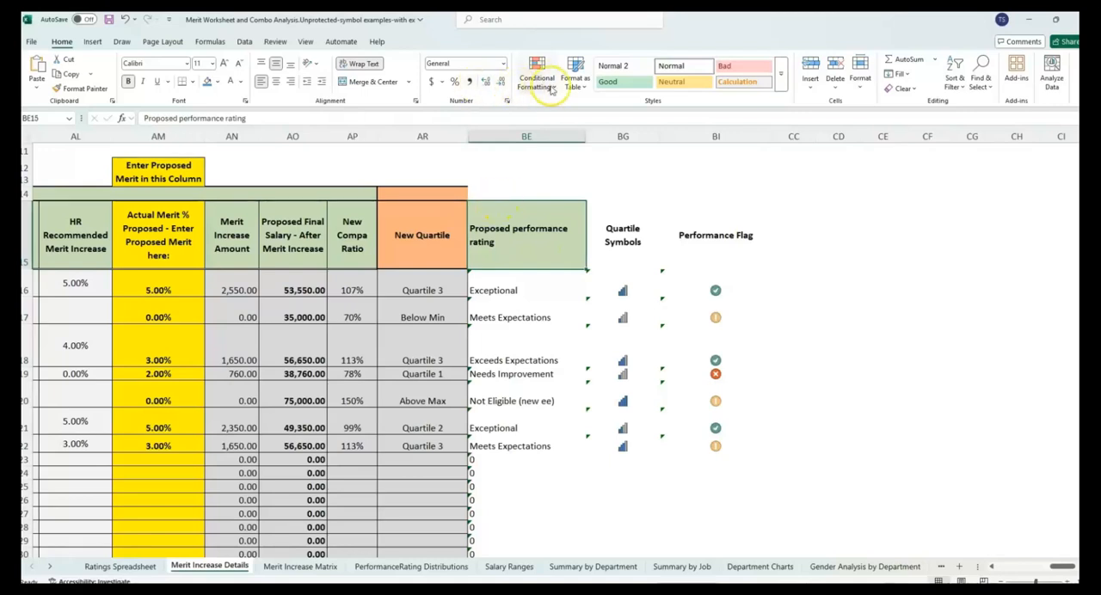
# - Look through the conditional formatting icon sets, including shapes, indicators and ratings
pyautogui.click(549, 89)
pyautogui.moveTo(590, 210)
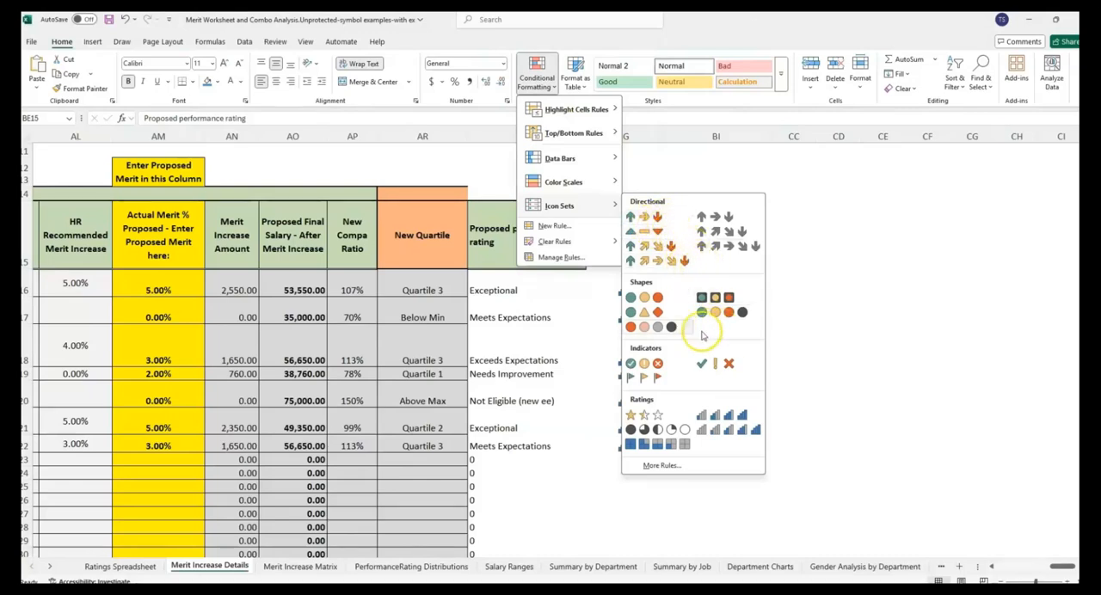
pyautogui.click(482, 254)
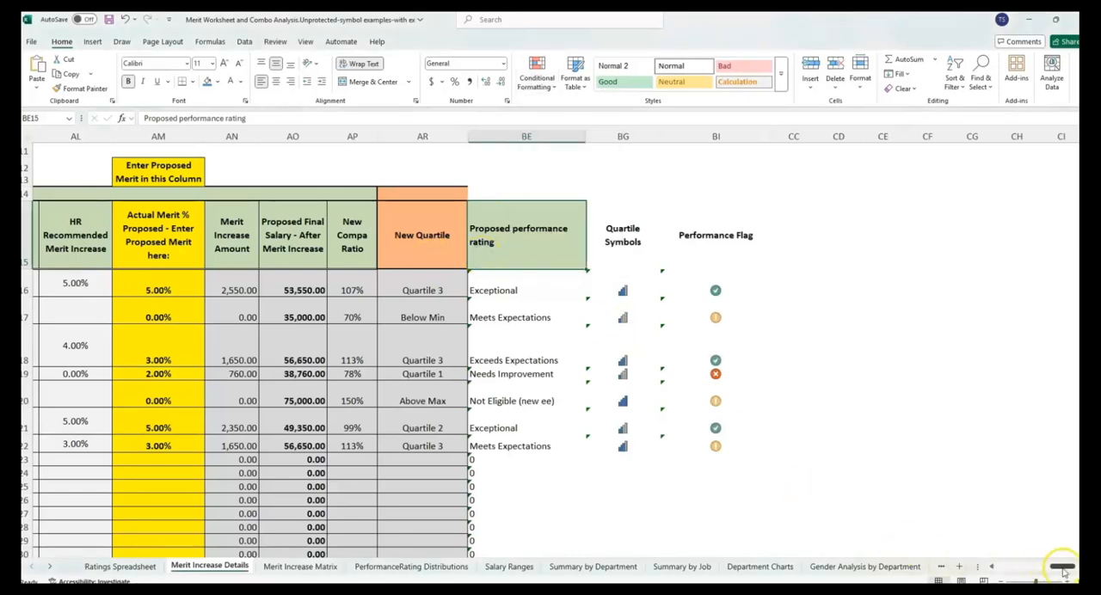
# - Review the Salary Quartiles columns and the New Quartile column on the Merit Increase Details sheet
pyautogui.moveTo(1065, 570); pyautogui.dragTo(1043, 570)
pyautogui.moveTo(233, 194); pyautogui.dragTo(425, 239)
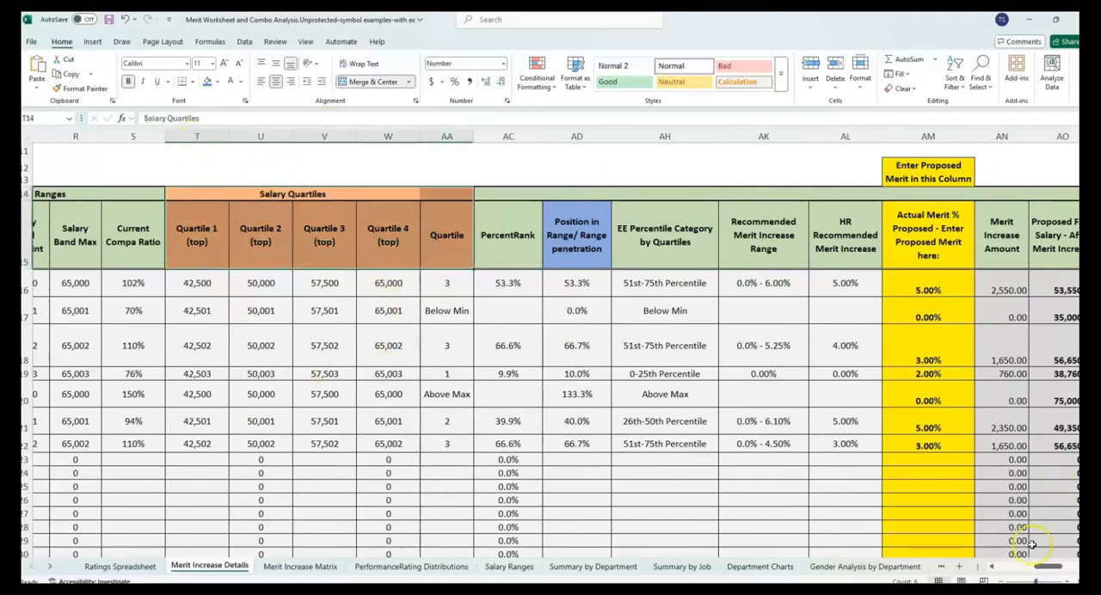
pyautogui.moveTo(1040, 574); pyautogui.dragTo(1063, 570)
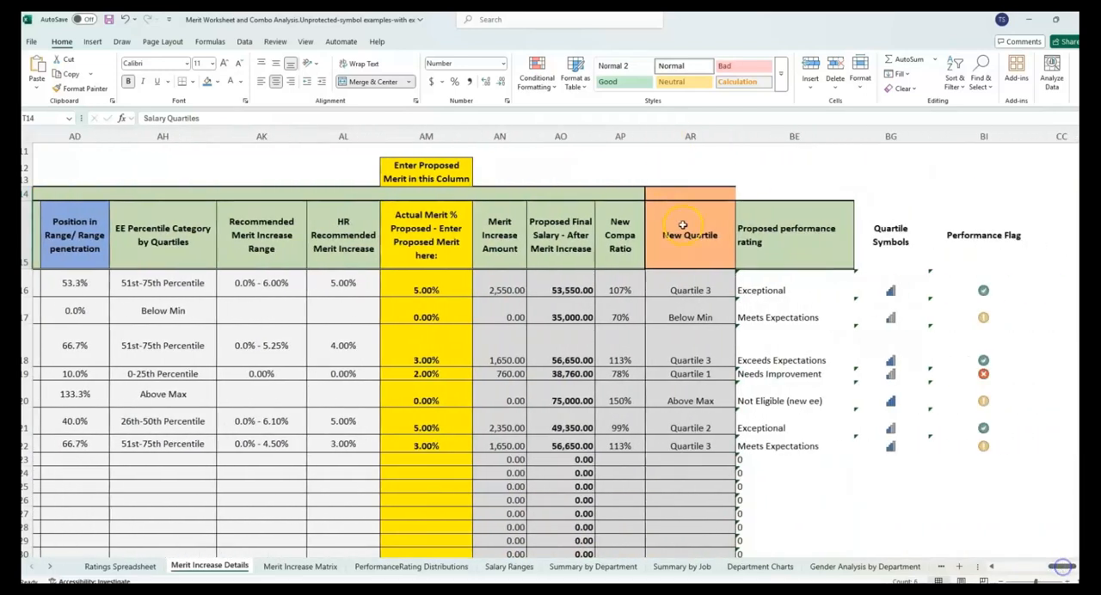
pyautogui.click(707, 235)
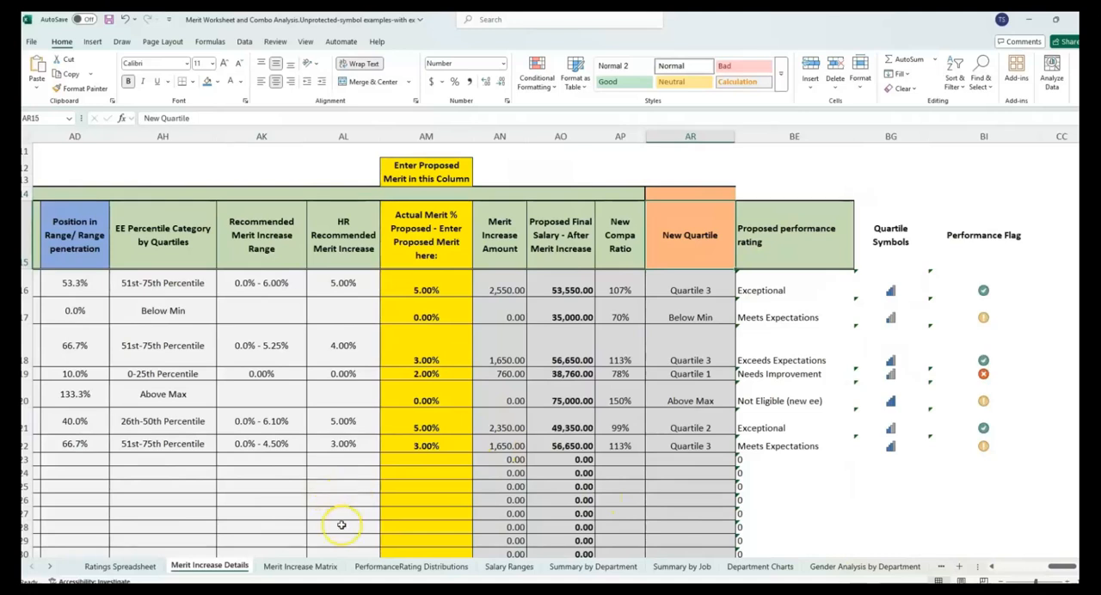
pyautogui.click(355, 568)
pyautogui.click(215, 568)
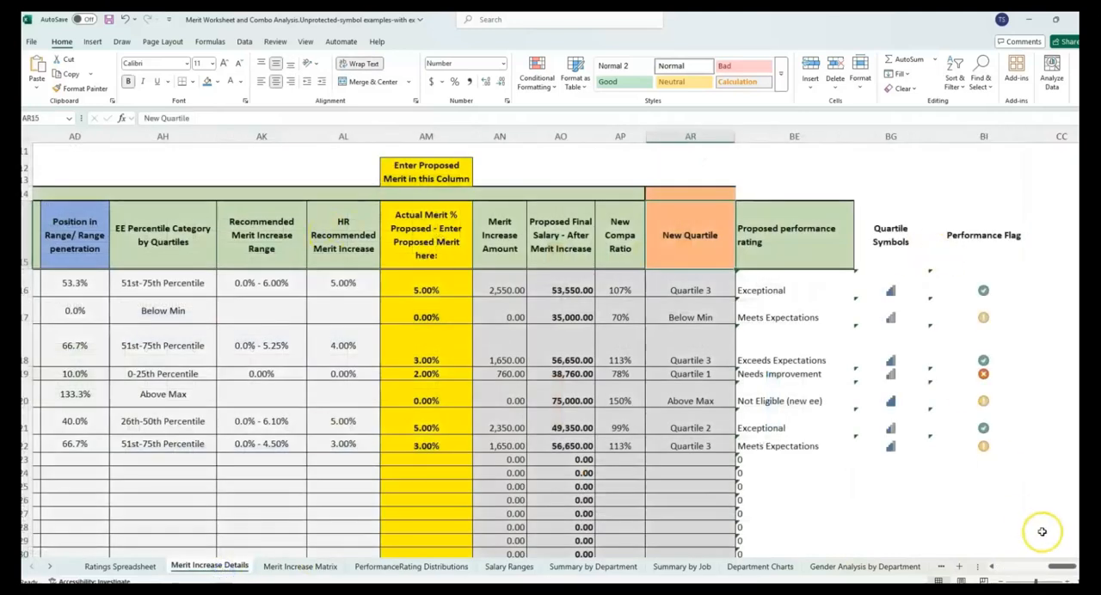
pyautogui.click(1079, 568)
pyautogui.click(1079, 568)
pyautogui.click(1079, 568)
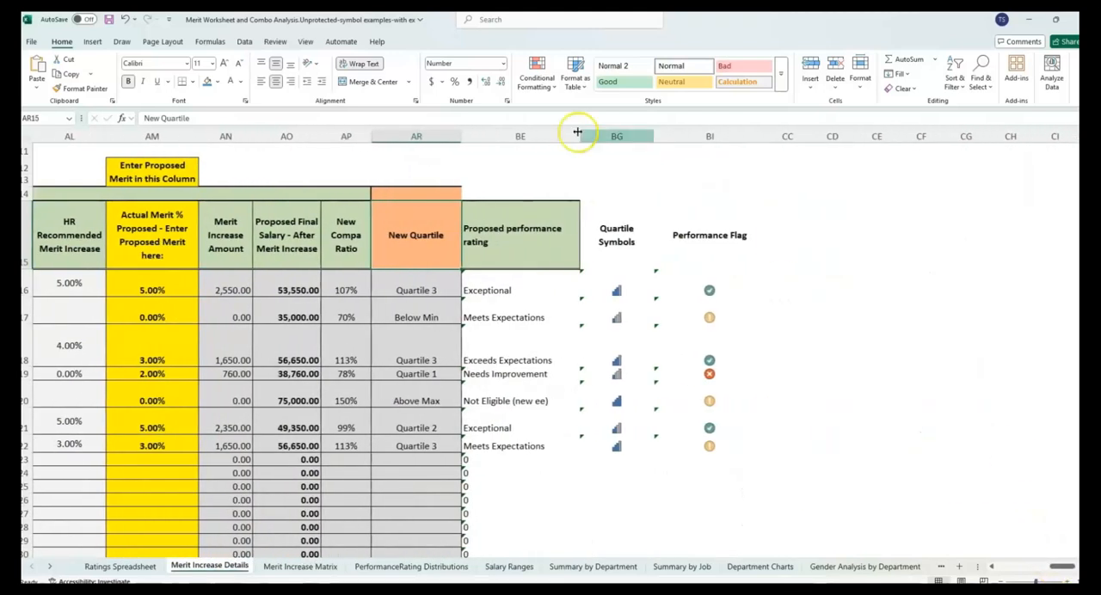
# - Switch to the Unprotected-symbol examples workbook and examine its Proposed performance rating column
pyautogui.click(495, 222)
pyautogui.click(615, 166)
pyautogui.click(619, 224)
pyautogui.click(620, 193)
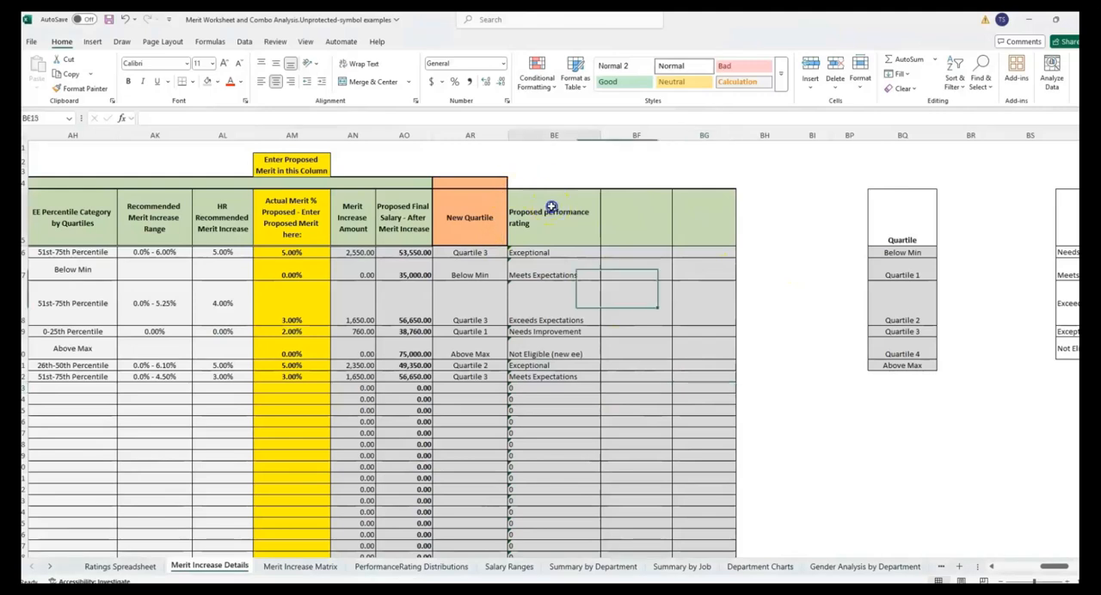
pyautogui.click(551, 211)
pyautogui.click(549, 134)
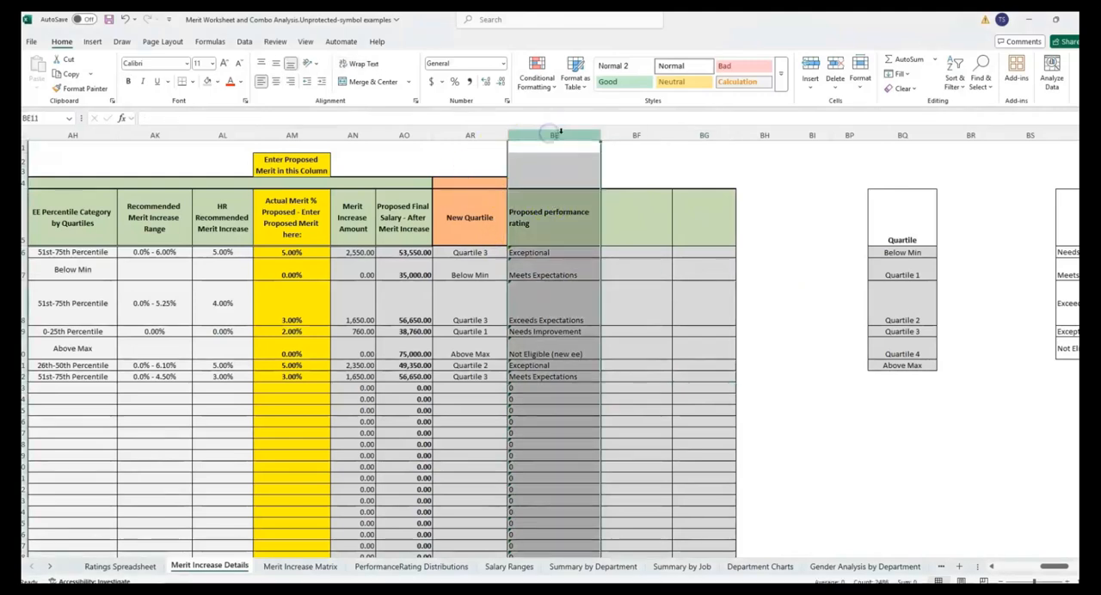
pyautogui.click(555, 211)
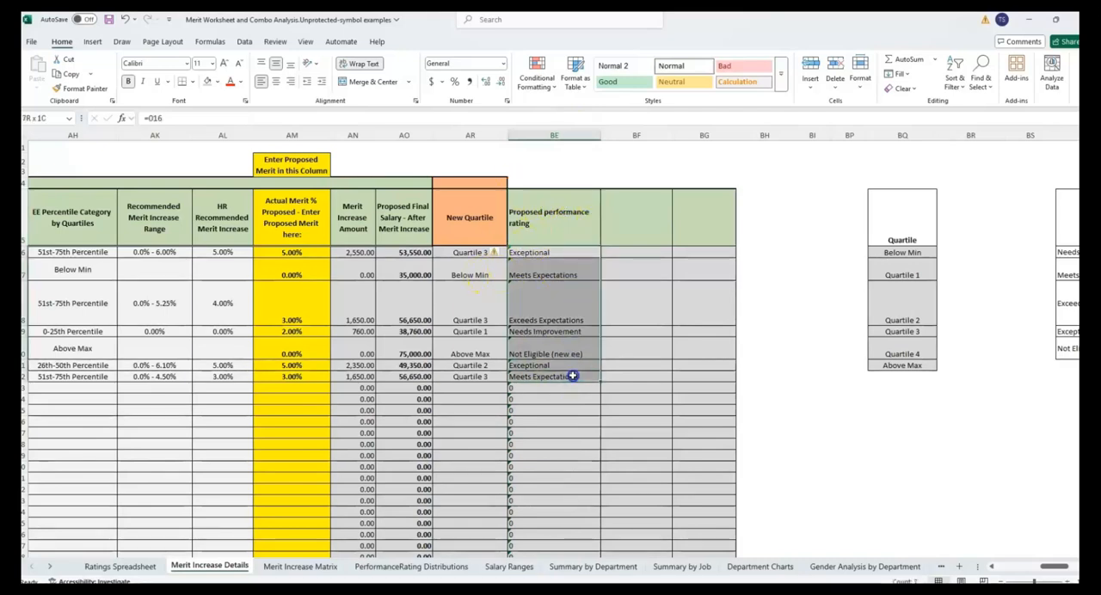
# - Hide columns BQ through BS and select the ratings from Exceptional up to Needs Improvement in column BT
pyautogui.moveTo(1030, 135); pyautogui.dragTo(905, 135)
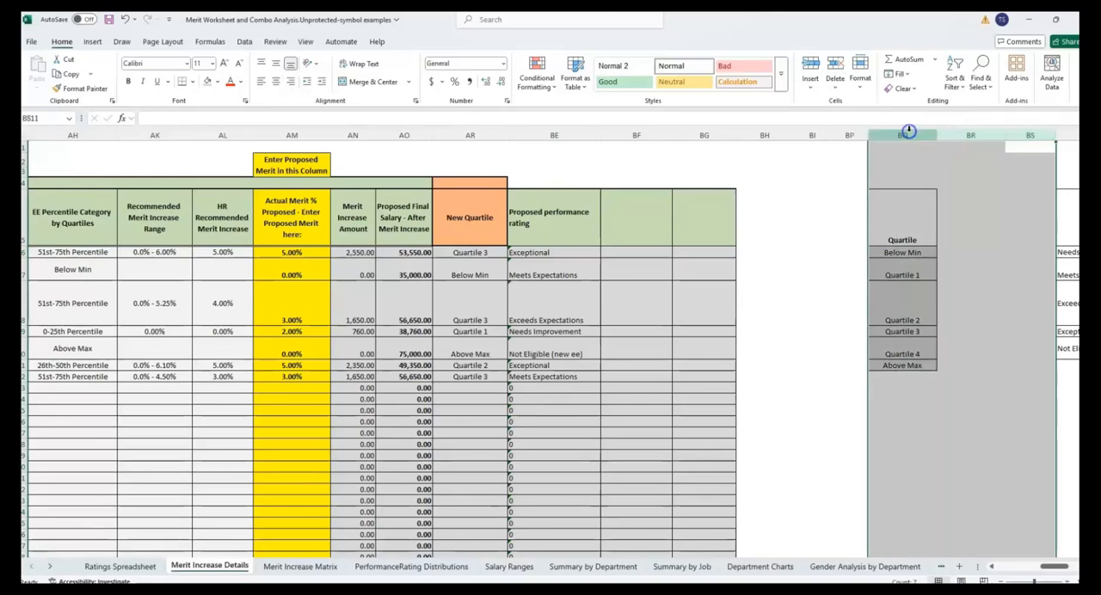
pyautogui.rightClick(908, 135)
pyautogui.click(942, 327)
pyautogui.moveTo(903, 252); pyautogui.dragTo(908, 349)
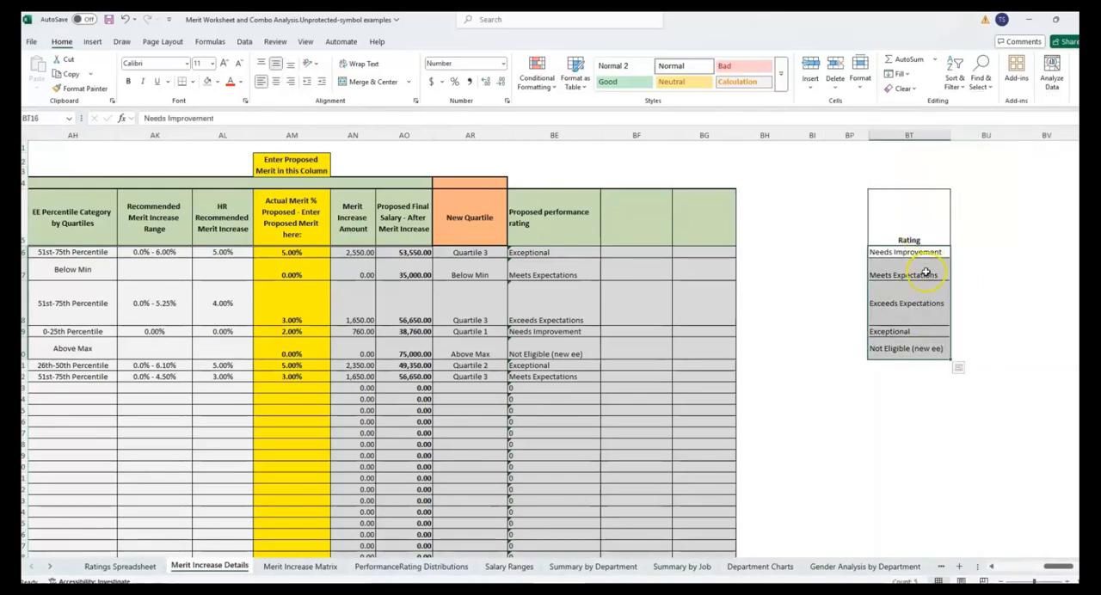
pyautogui.click(916, 335)
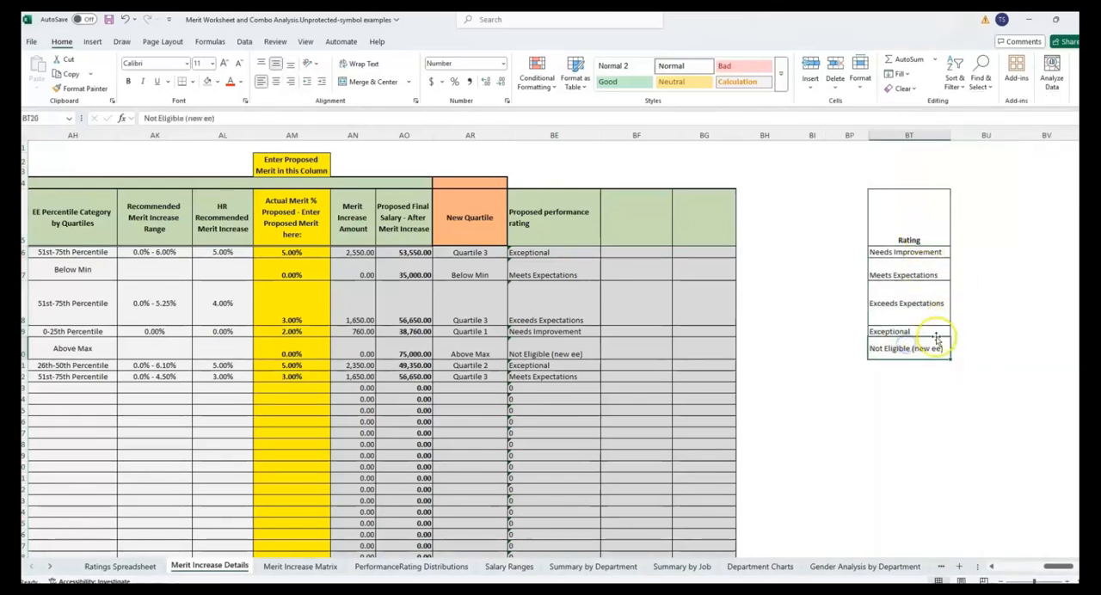
pyautogui.moveTo(908, 331); pyautogui.dragTo(925, 246)
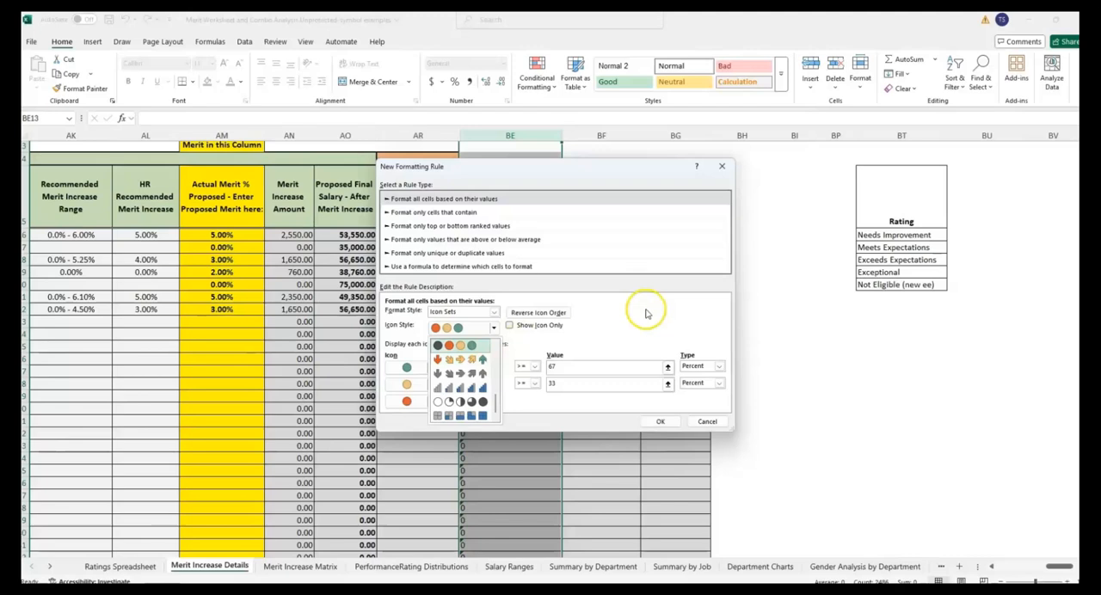
# - Check the icon set rule options for the Proposed performance rating column and compare them with the Rating list
pyautogui.click(645, 308)
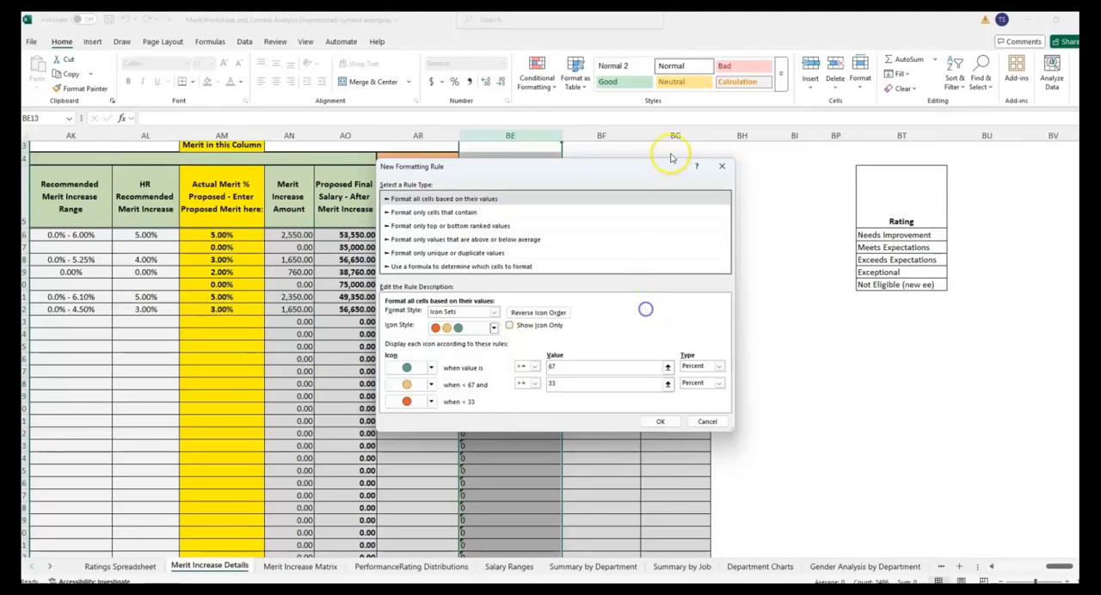
pyautogui.click(720, 166)
pyautogui.click(892, 235)
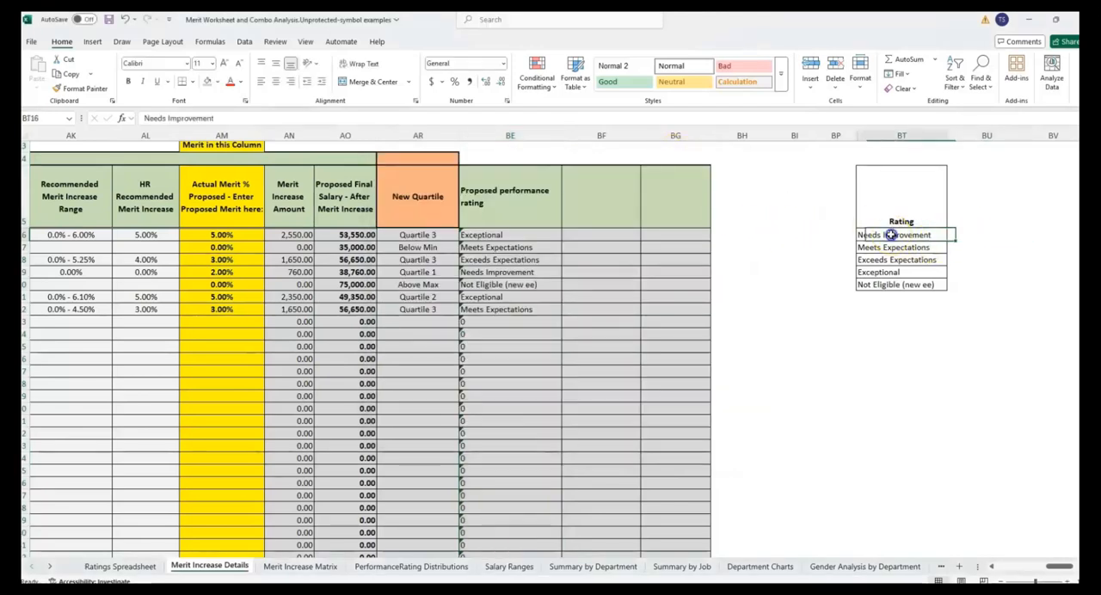
pyautogui.click(949, 234)
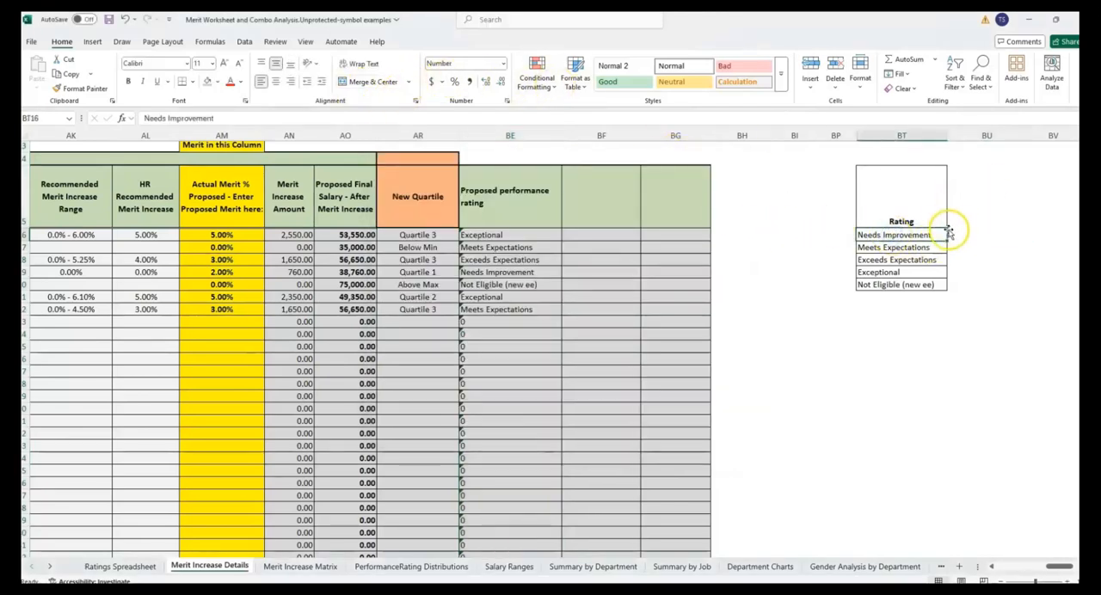
pyautogui.click(977, 234)
pyautogui.click(959, 249)
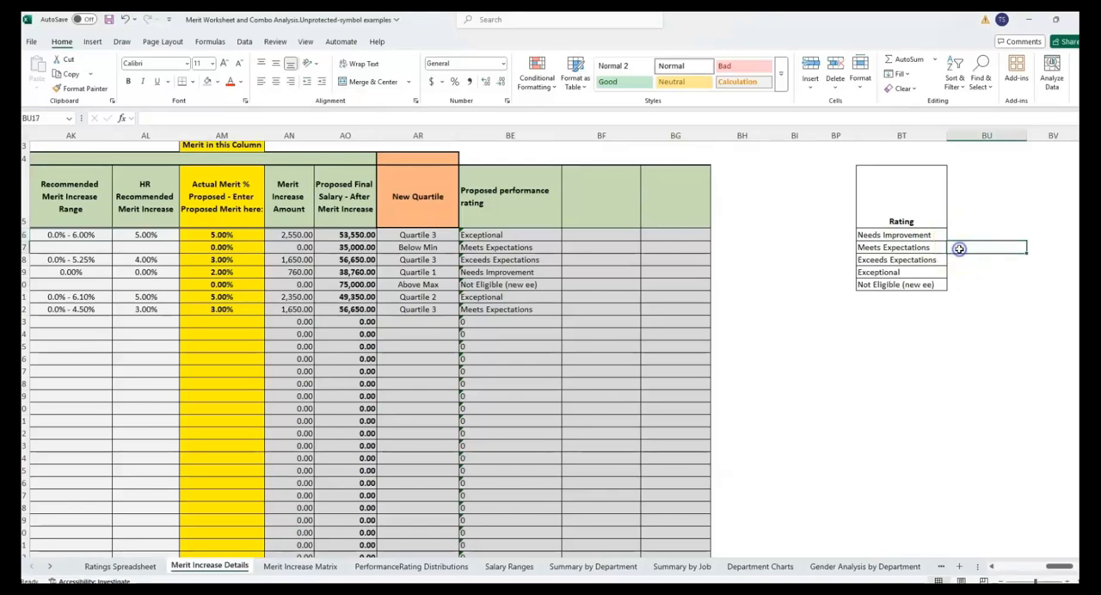
# - Change the second entry of the Rating list to Almost Meets Expectations and widen column BT to fit it
pyautogui.click(859, 246)
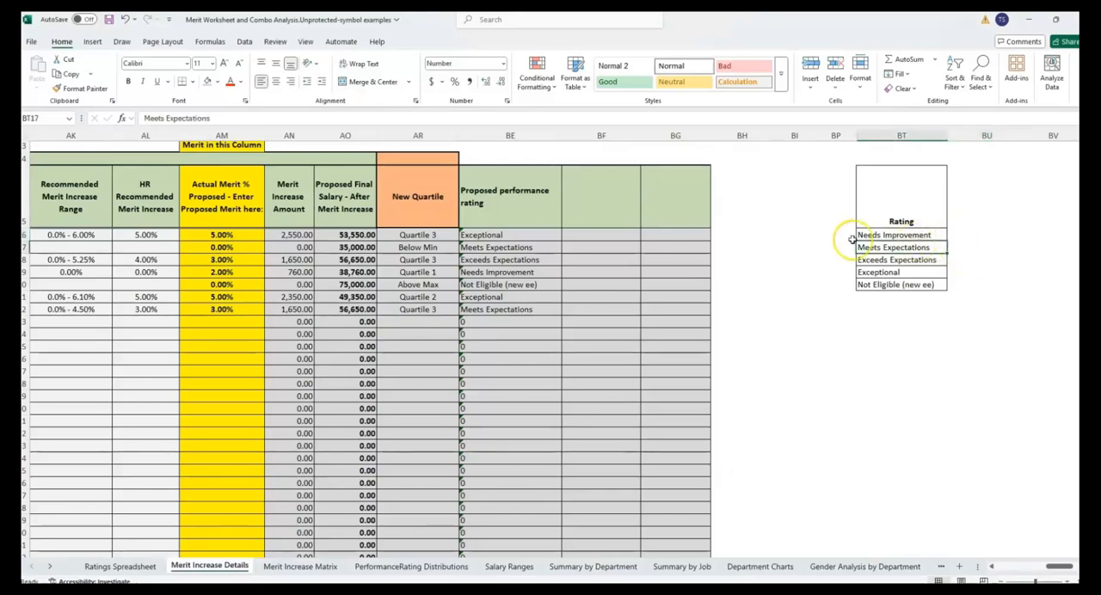
pyautogui.doubleClick(943, 248)
pyautogui.press('Home')
pyautogui.write('Almost')
pyautogui.press('Return')
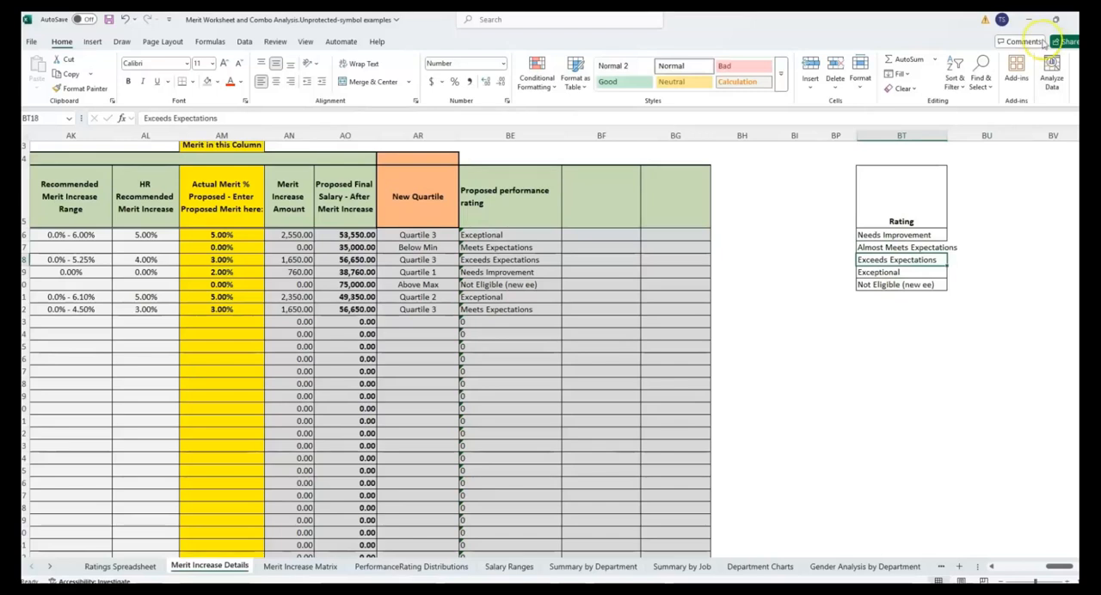
pyautogui.moveTo(949, 127); pyautogui.dragTo(957, 129)
pyautogui.click(932, 271)
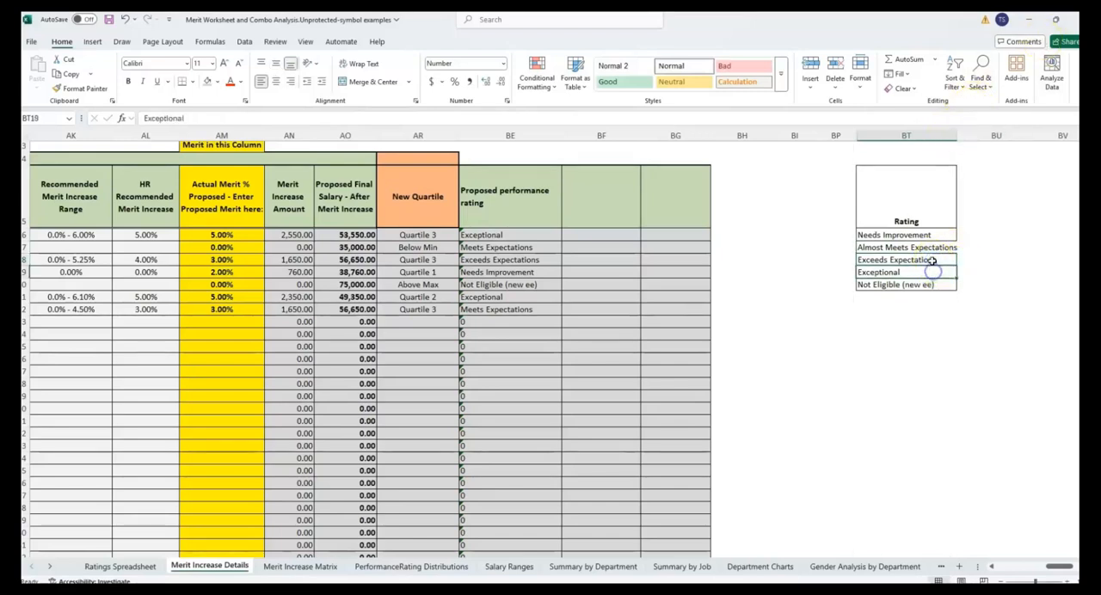
# - Enter red, yellow, green and green beside the first four ratings in column BU and fit the column width to the text
pyautogui.click(964, 223)
pyautogui.click(970, 231)
pyautogui.write('red')
pyautogui.press('Return')
pyautogui.write('yellow')
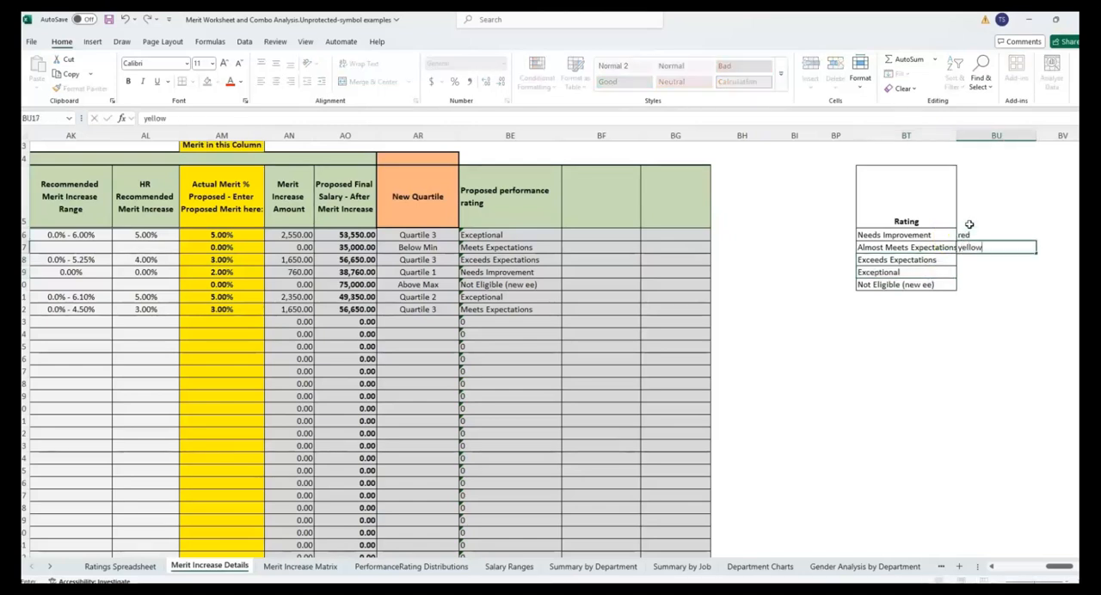
pyautogui.press('Return')
pyautogui.write('green')
pyautogui.press('Return')
pyautogui.write('green')
pyautogui.press('Return')
pyautogui.press('Up')
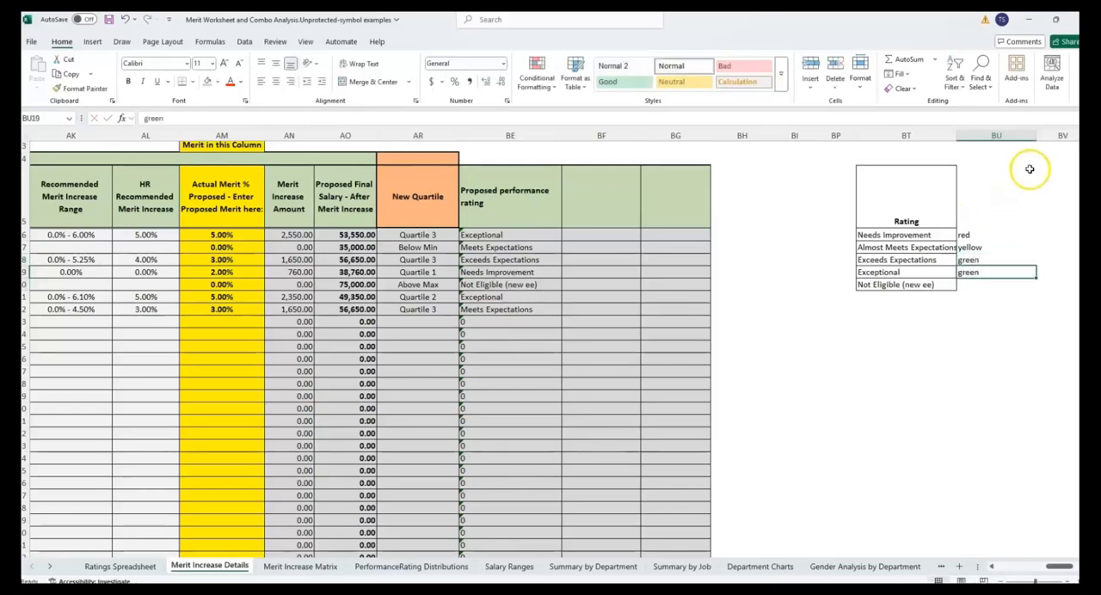
pyautogui.doubleClick(1035, 140)
# - Enter the codes -1, 0, 1 and 1 in column BV for the red, yellow and two green ratings
pyautogui.click(936, 273)
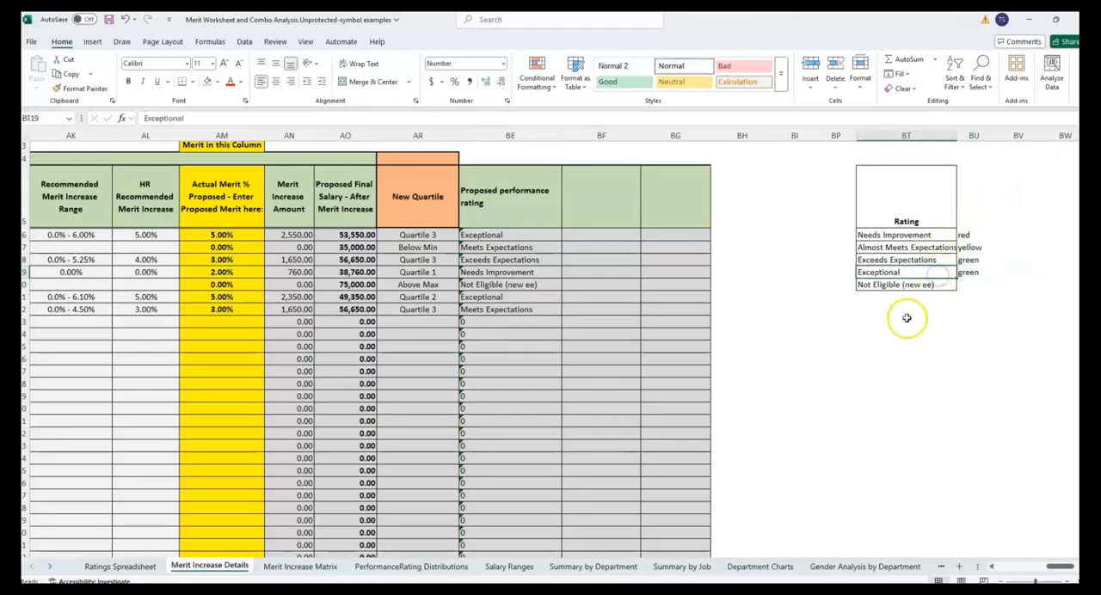
pyautogui.click(1007, 235)
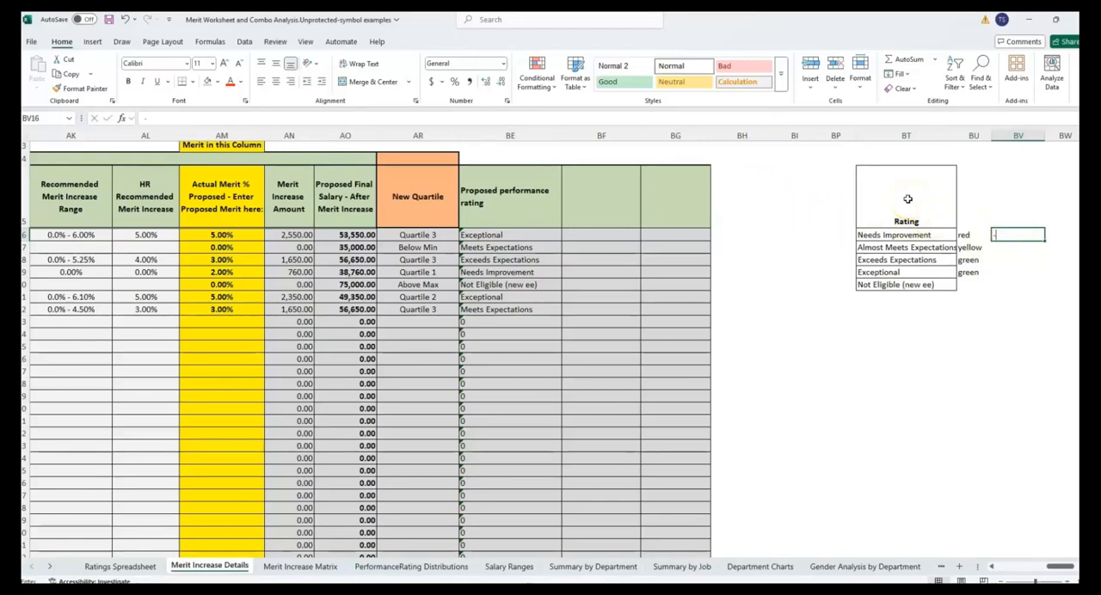
pyautogui.write('1')
pyautogui.press('Return')
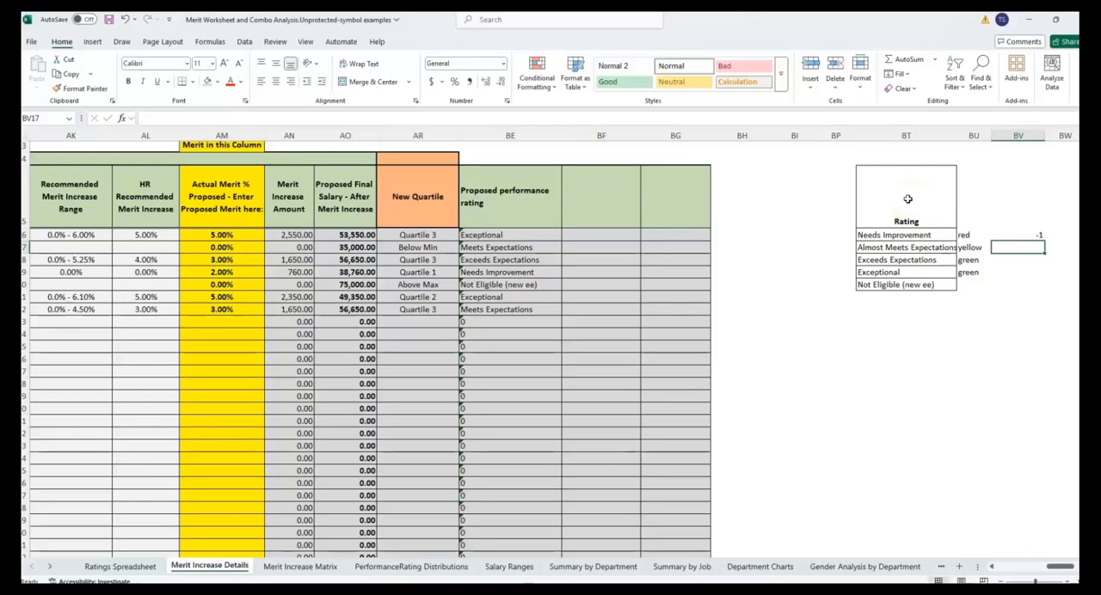
pyautogui.write('0')
pyautogui.press('Return')
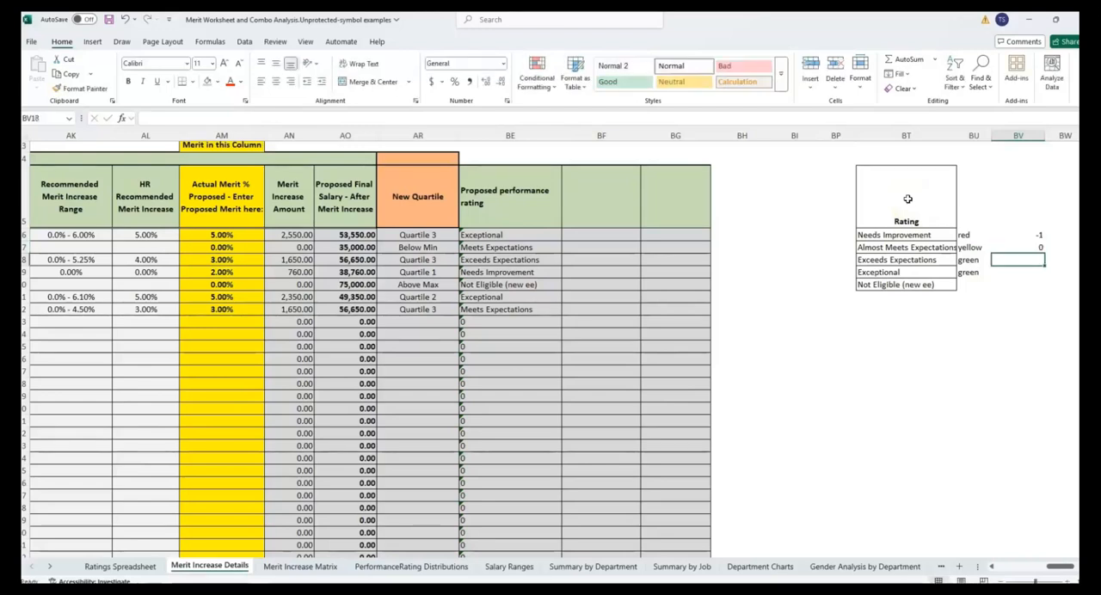
pyautogui.press('Return')
pyautogui.press('Return')
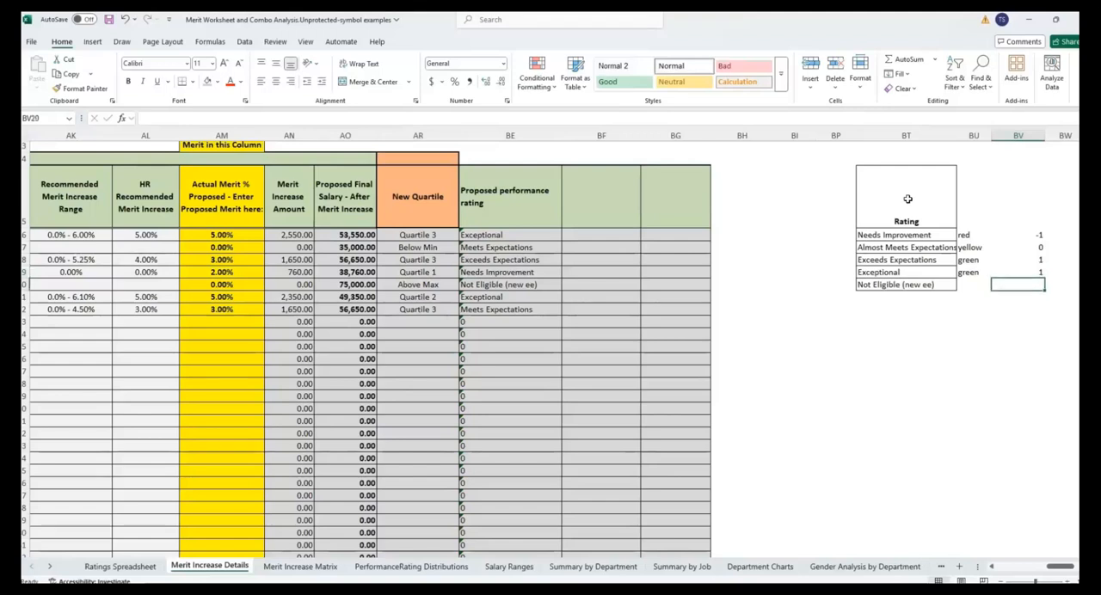
# - Center the contents of column BV horizontally
pyautogui.click(1017, 136)
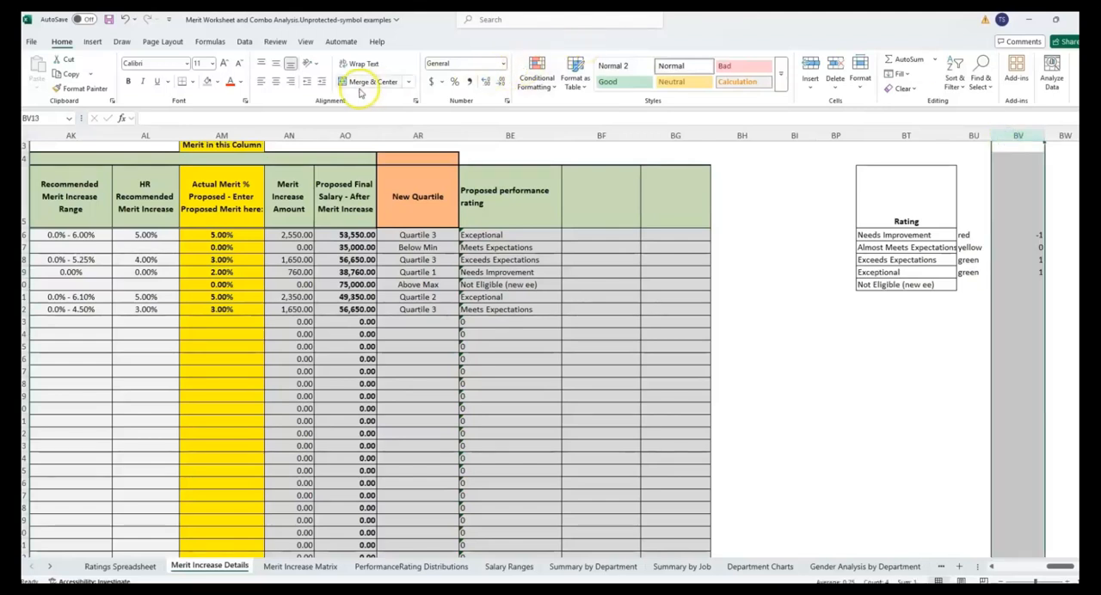
pyautogui.click(276, 83)
pyautogui.click(914, 214)
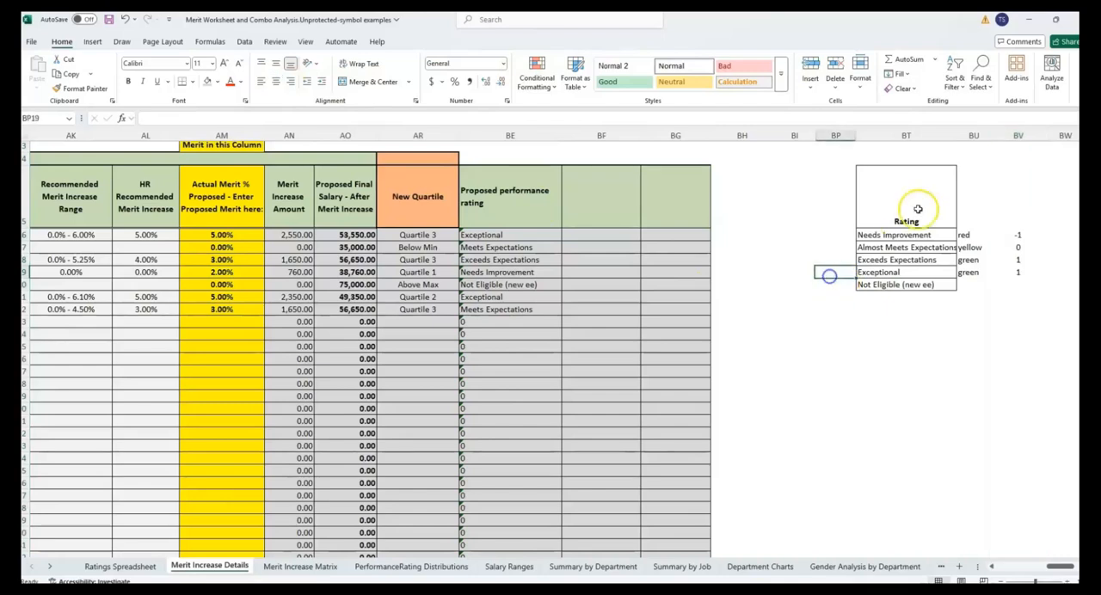
# - Start a VLOOKUP in BF16 with BE16 as the lookup value and the rating table BT15:BV20 as the table array
pyautogui.press('Right')
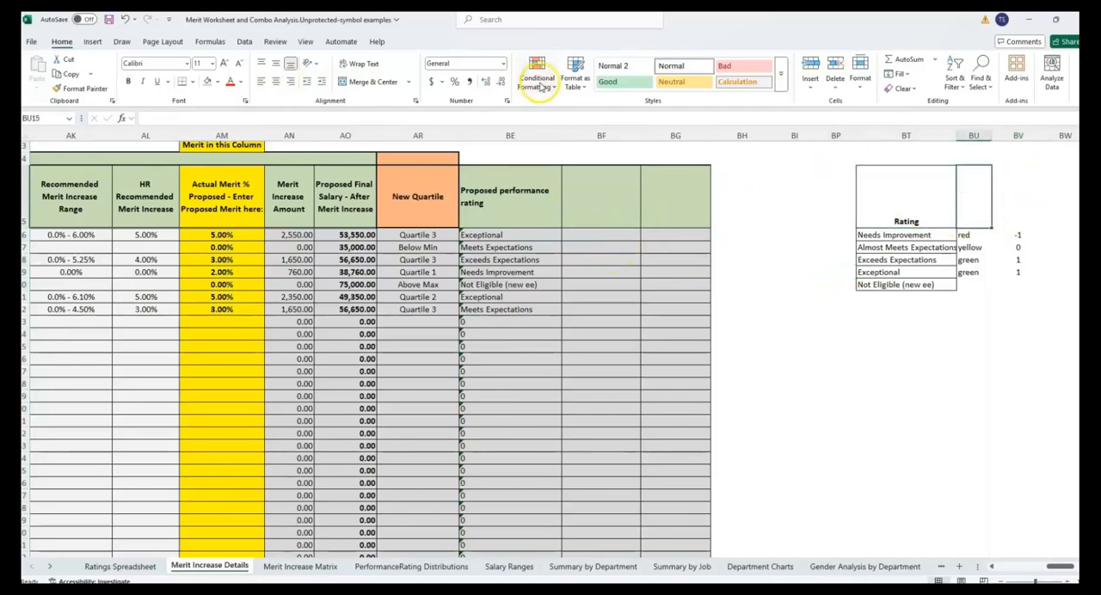
pyautogui.click(510, 135)
pyautogui.click(600, 237)
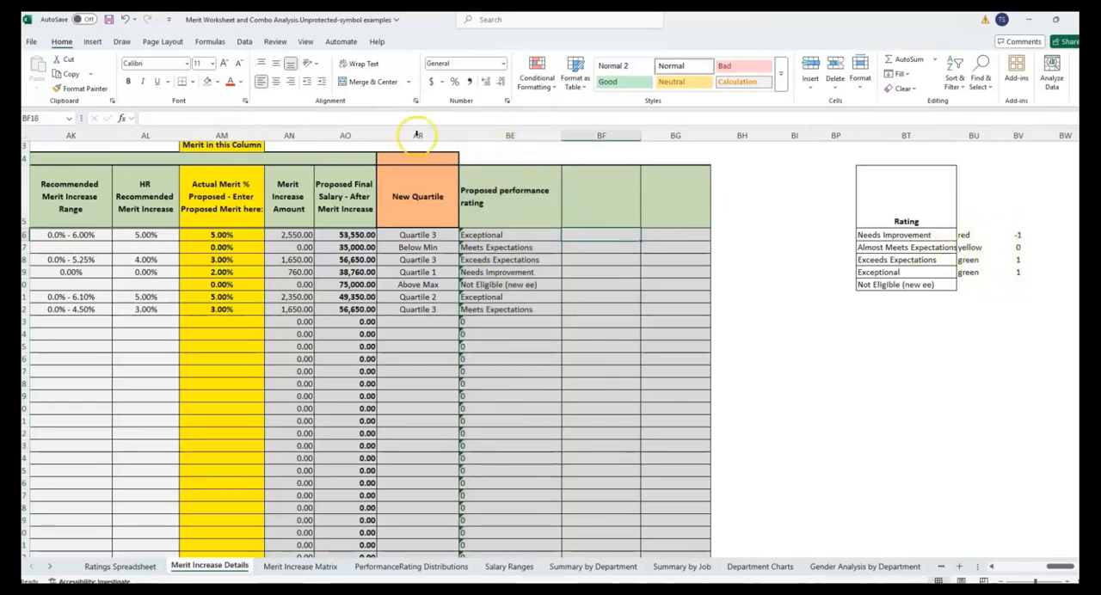
pyautogui.click(122, 118)
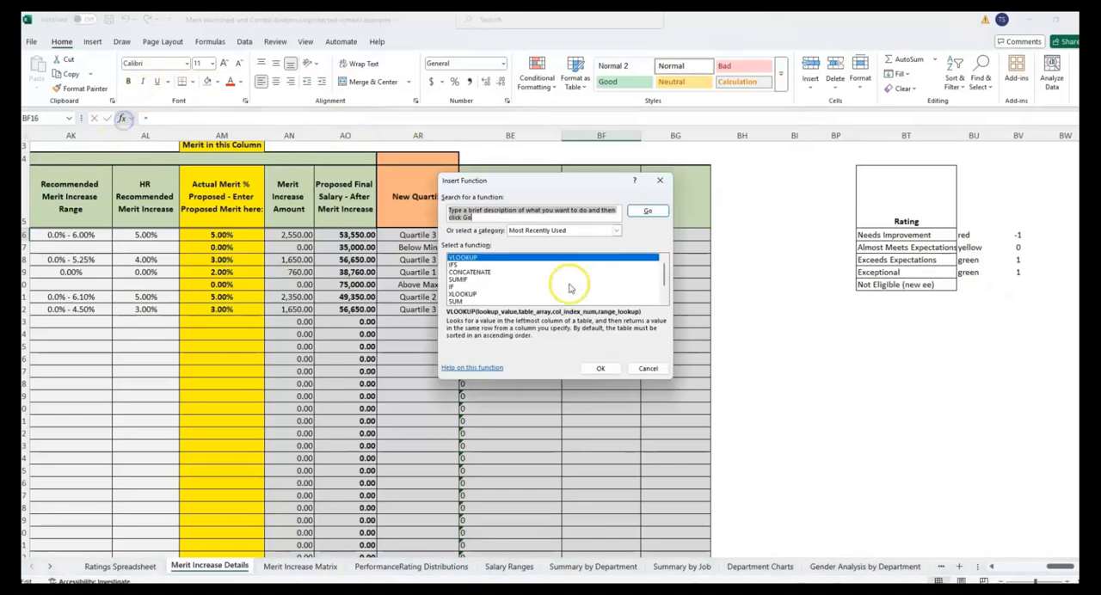
pyautogui.click(600, 368)
pyautogui.moveTo(545, 201); pyautogui.dragTo(670, 325)
pyautogui.click(515, 238)
pyautogui.press('Tab')
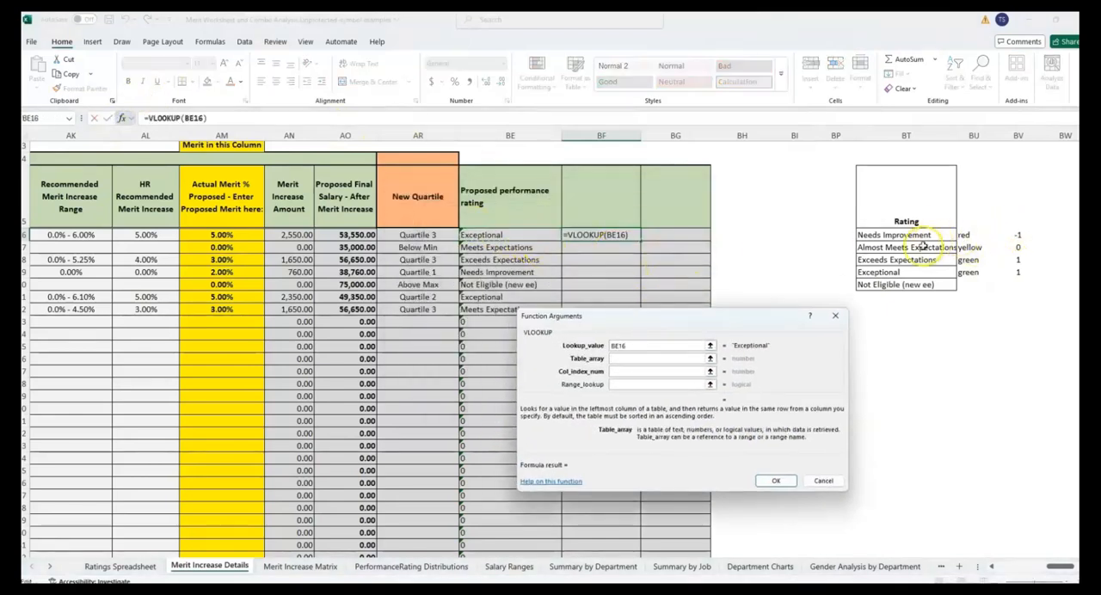
pyautogui.moveTo(912, 215); pyautogui.dragTo(1007, 280)
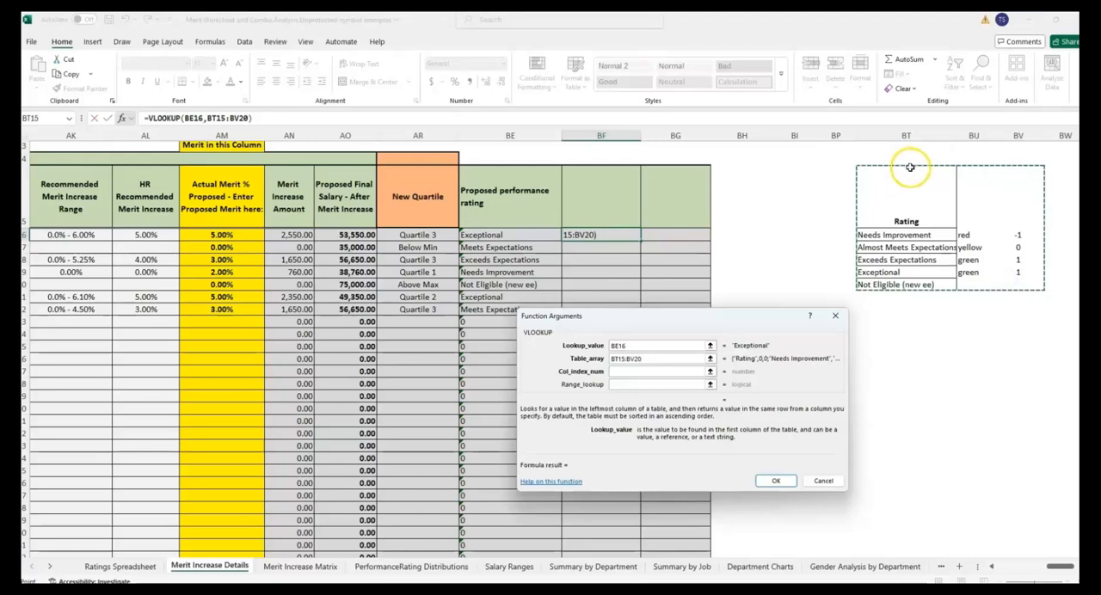
# - Complete the VLOOKUP with column index 3, range lookup FALSE and absolute table reference $BT$15:$BV$20, and fill it down to BF22
pyautogui.click(676, 374)
pyautogui.click(657, 385)
pyautogui.write('false')
pyautogui.click(627, 361)
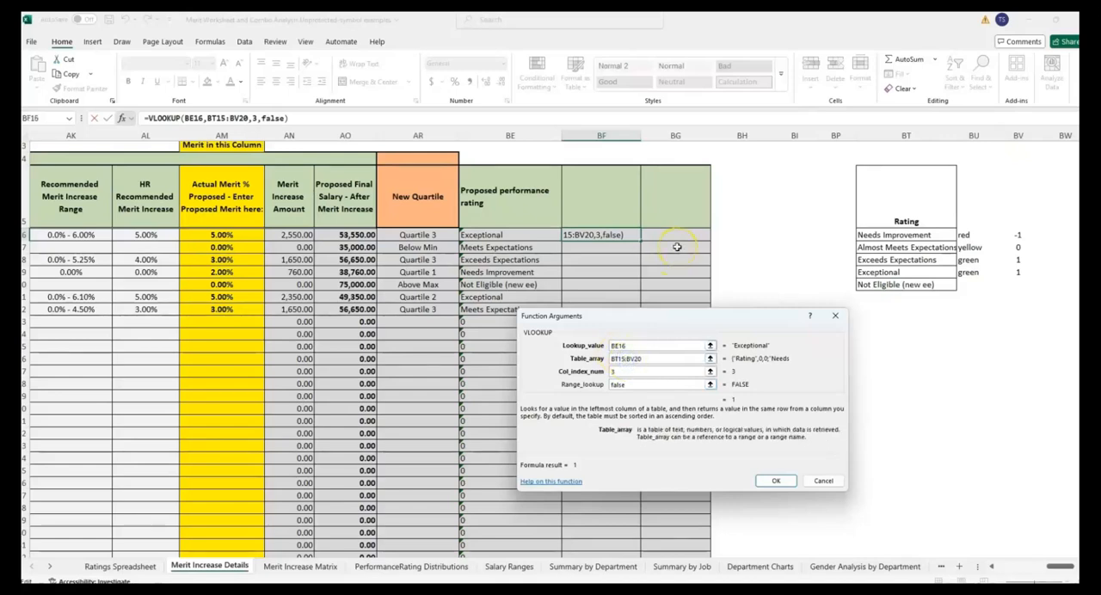
pyautogui.press('F4')
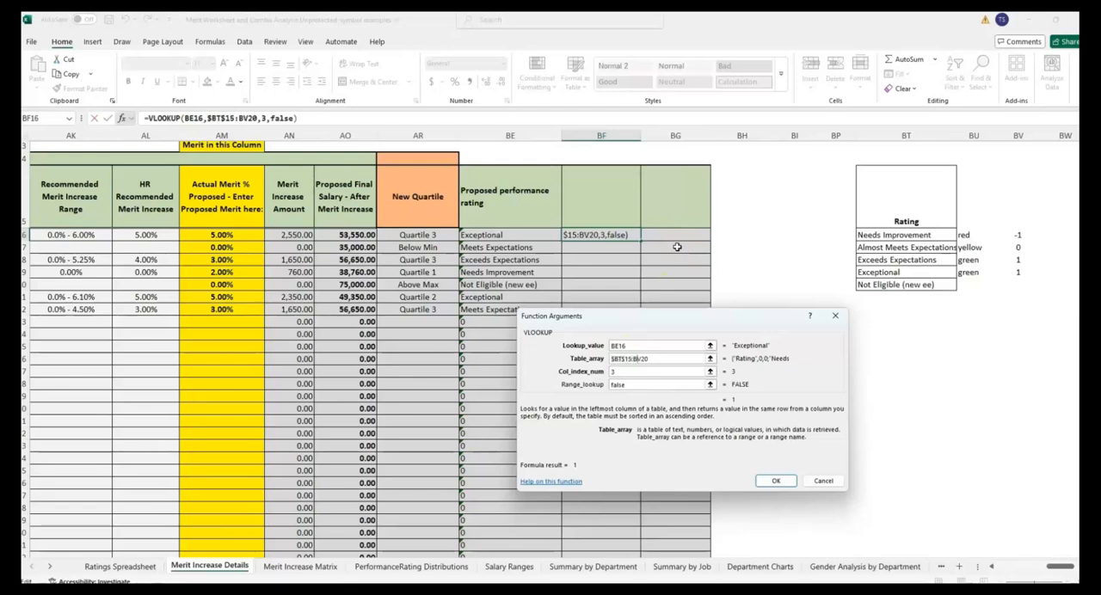
pyautogui.press('F4')
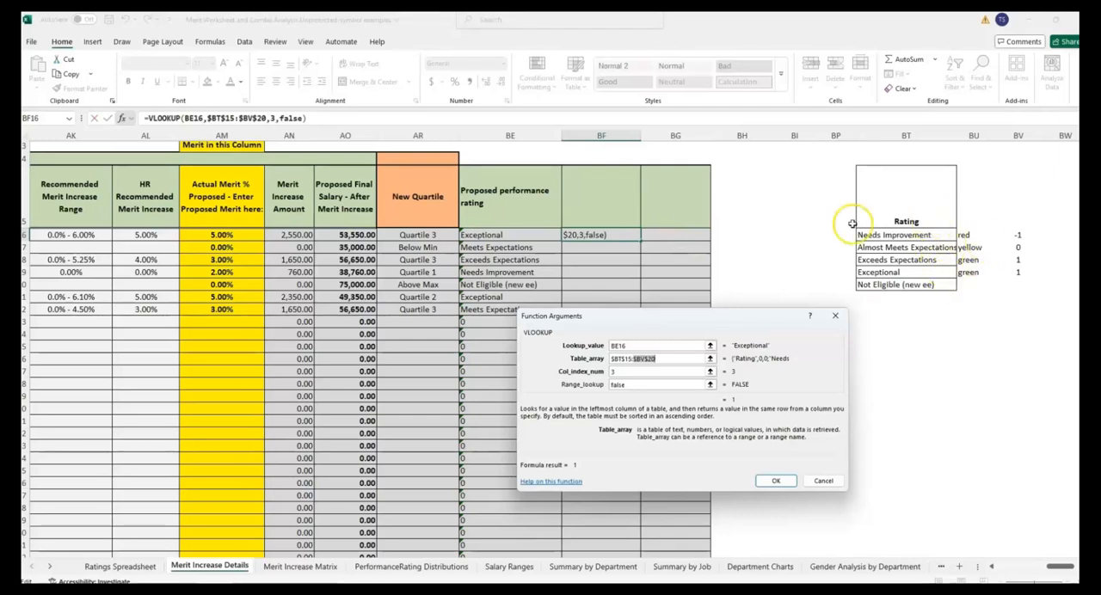
pyautogui.press('Return')
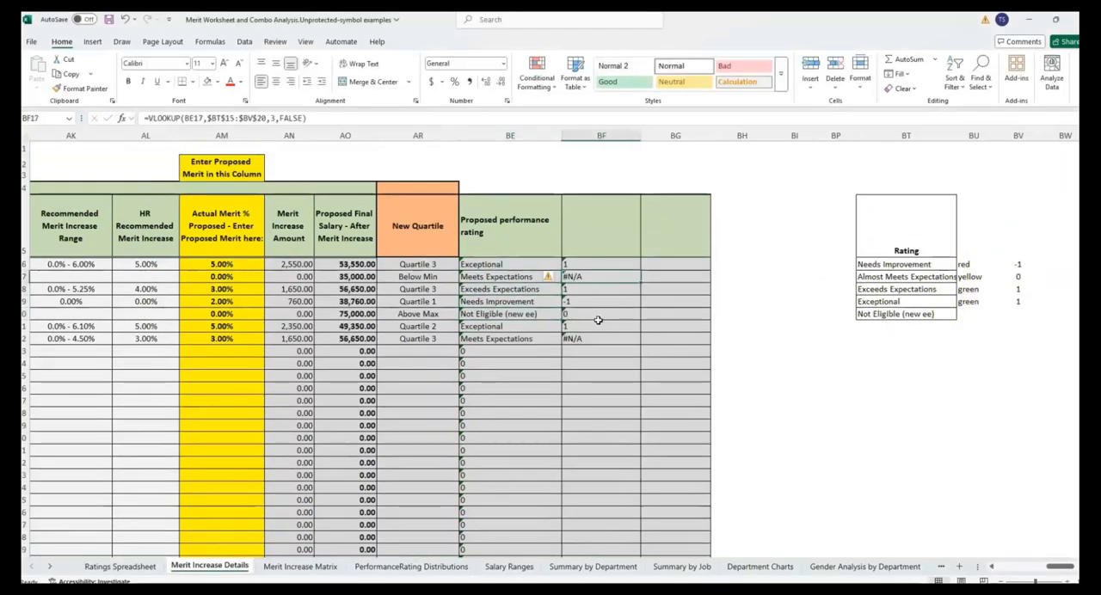
# - Widen column BT and change the second entry of the Rating list to Meets Expectations
pyautogui.click(494, 277)
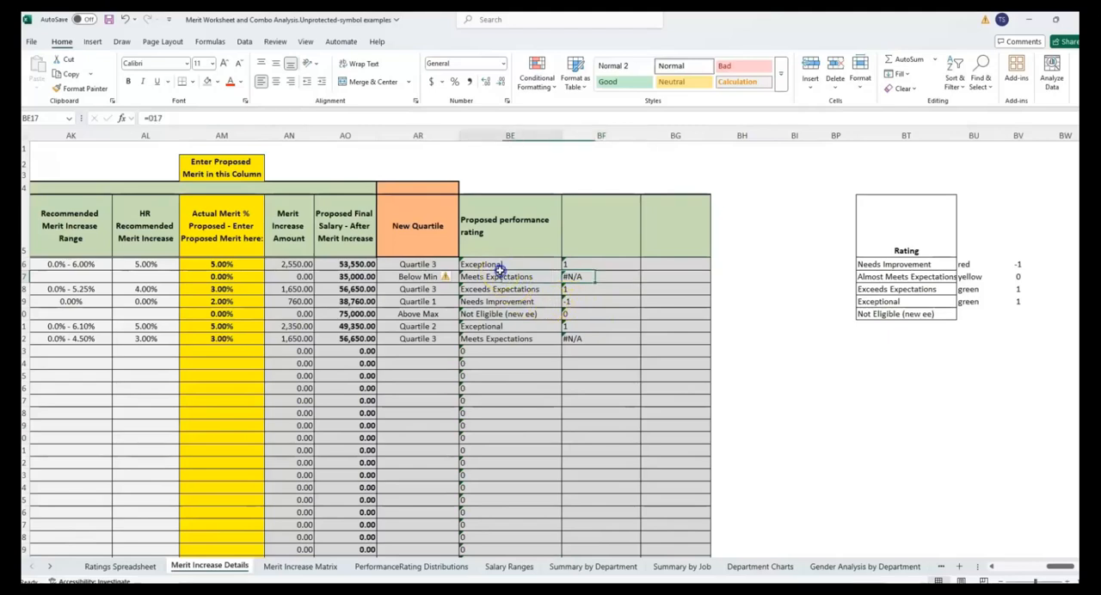
pyautogui.click(938, 278)
pyautogui.moveTo(958, 134); pyautogui.dragTo(985, 135)
pyautogui.click(516, 276)
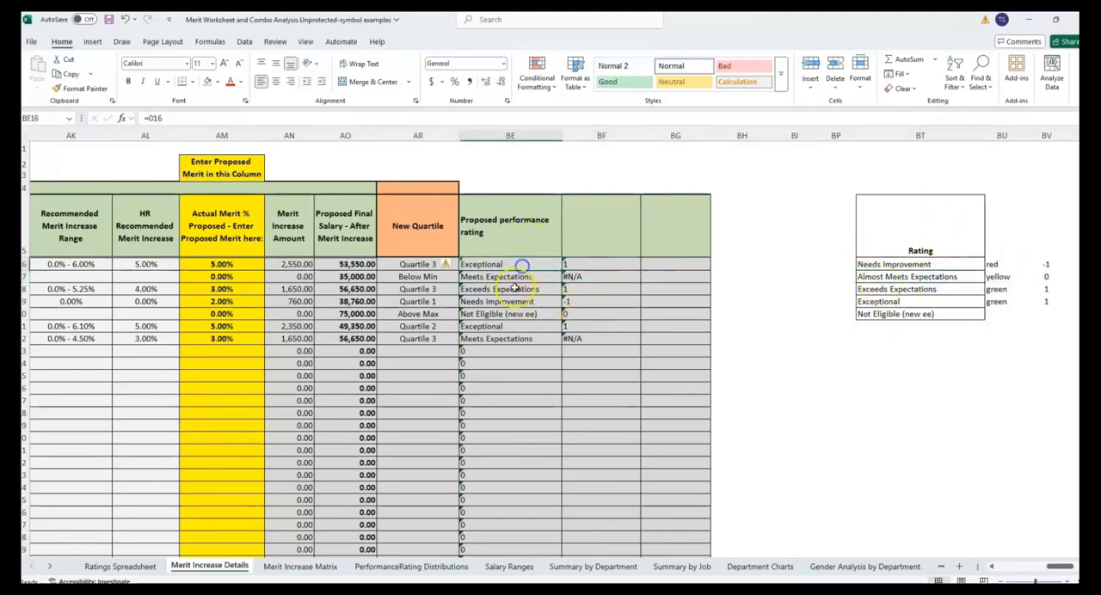
pyautogui.doubleClick(884, 277)
pyautogui.moveTo(885, 278); pyautogui.dragTo(846, 279)
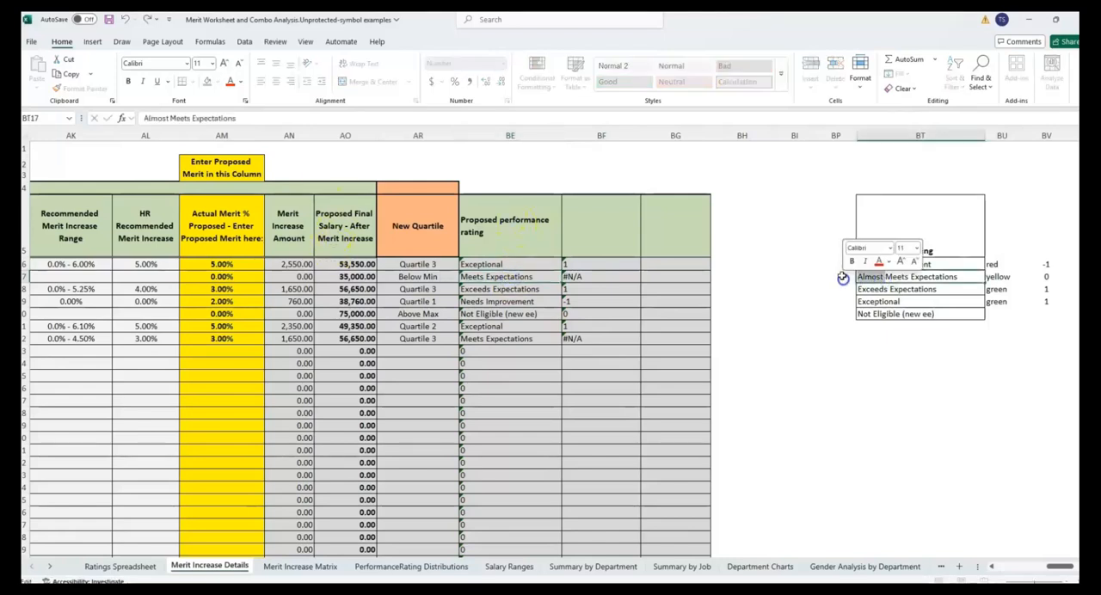
pyautogui.press('Delete')
pyautogui.click(875, 302)
pyautogui.click(904, 240)
# - Center column BF horizontally and apply the 3 Symbols (Circled) icon set to it as conditional formatting
pyautogui.click(598, 138)
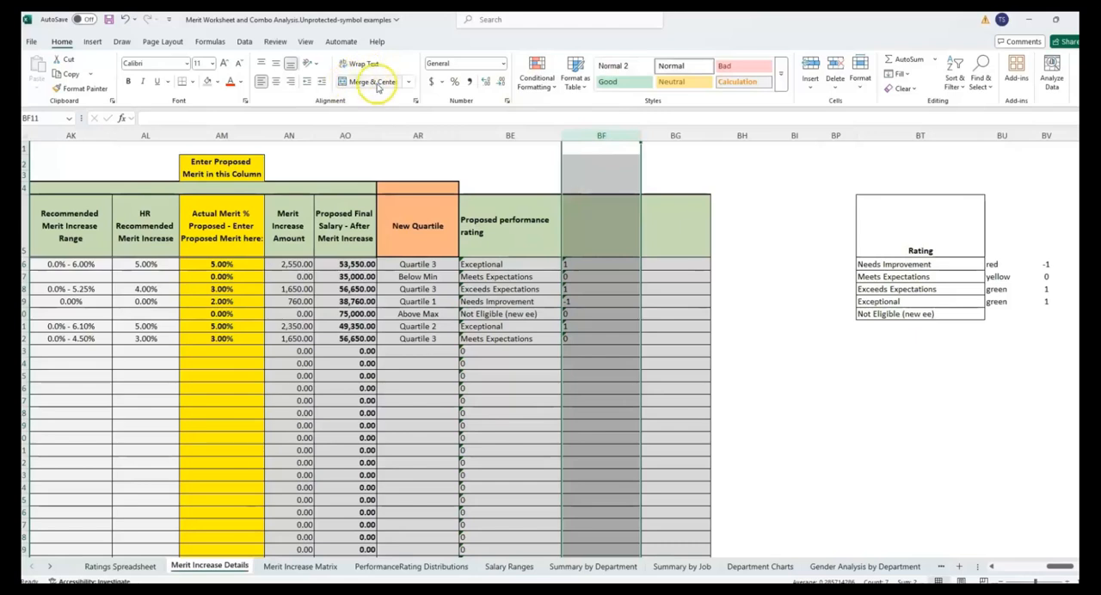
pyautogui.click(276, 81)
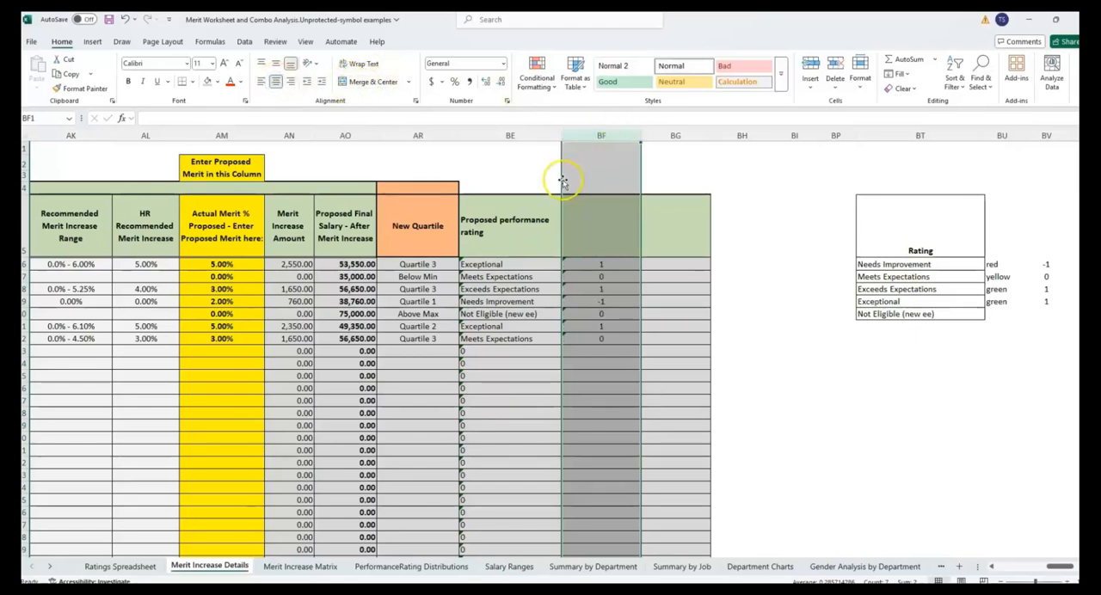
pyautogui.click(536, 76)
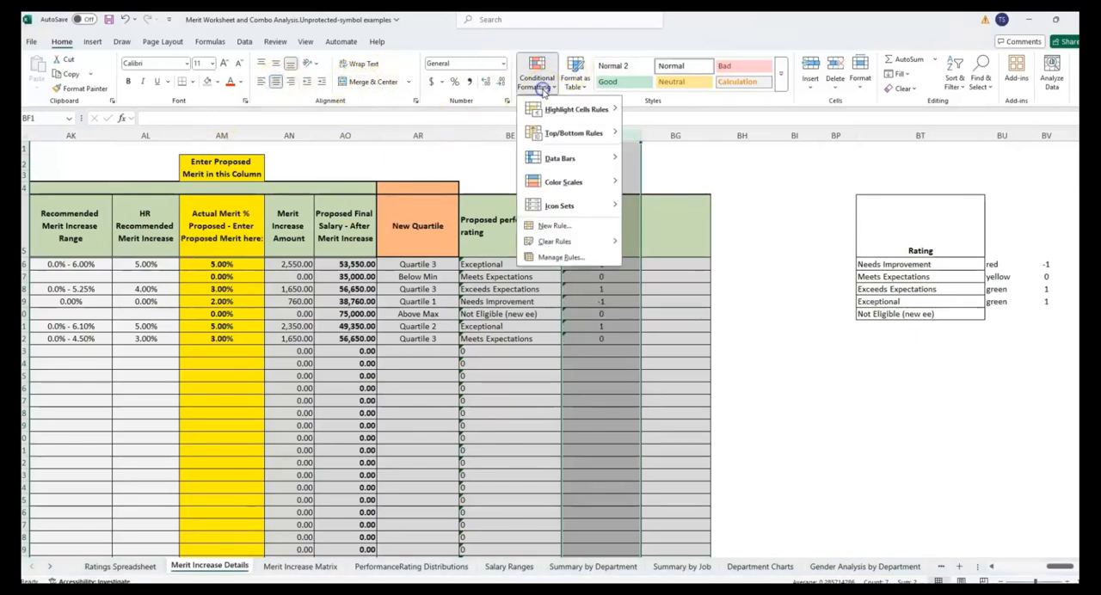
pyautogui.moveTo(571, 208)
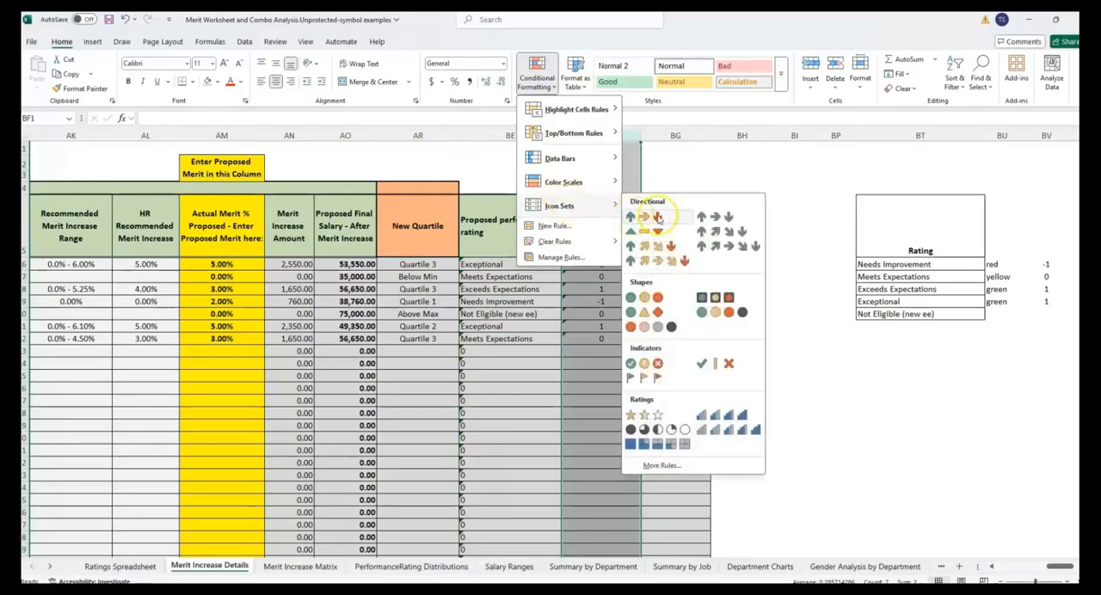
pyautogui.click(658, 364)
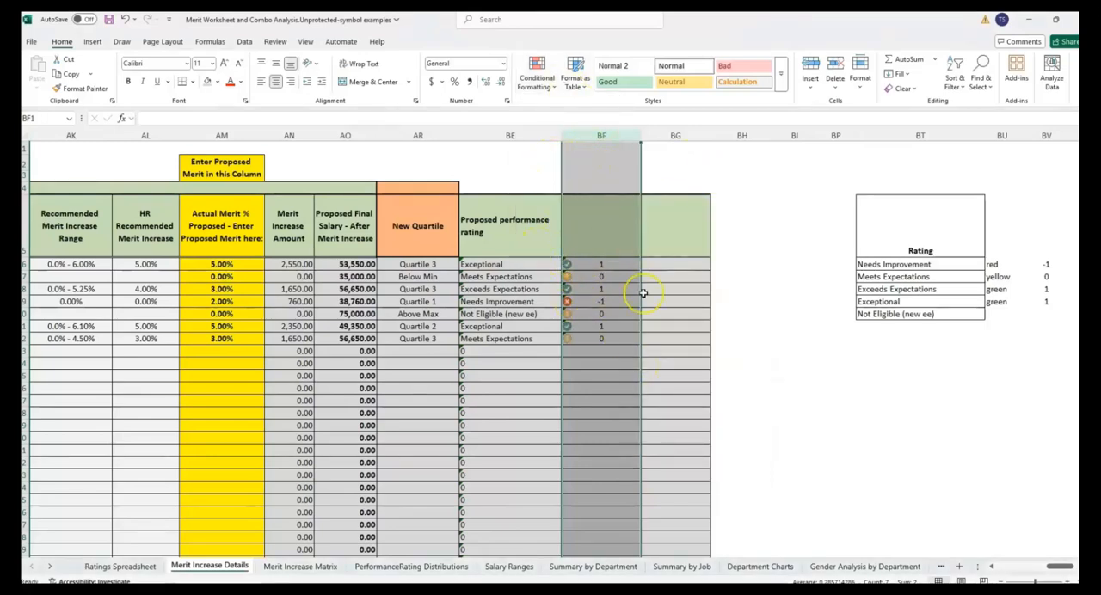
# - Compare the icons and codes in column BF with the proposed performance ratings in column BE
pyautogui.click(493, 290)
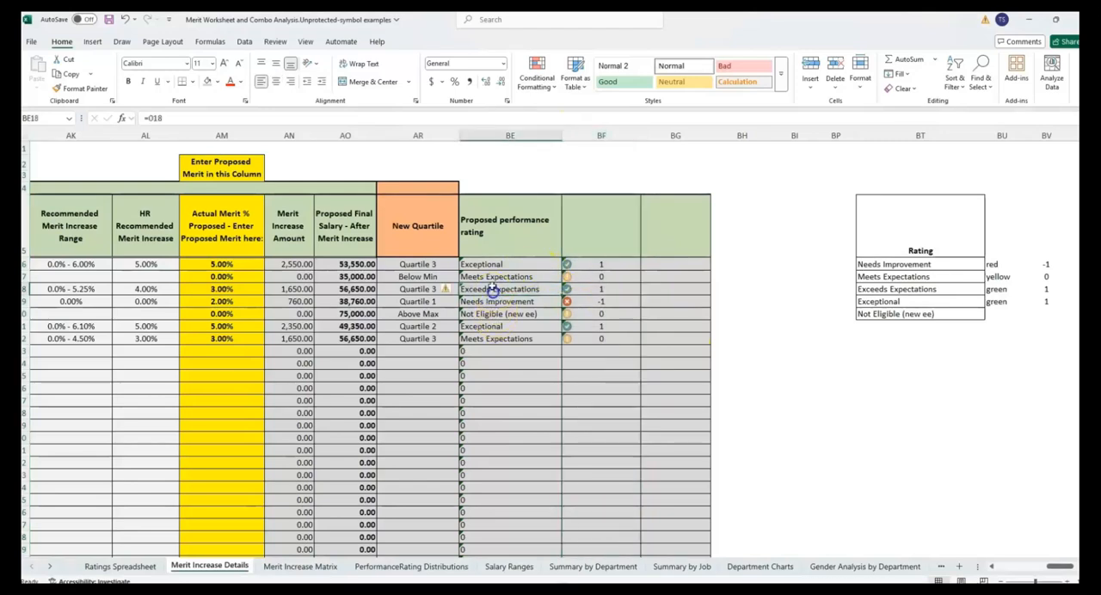
pyautogui.click(488, 207)
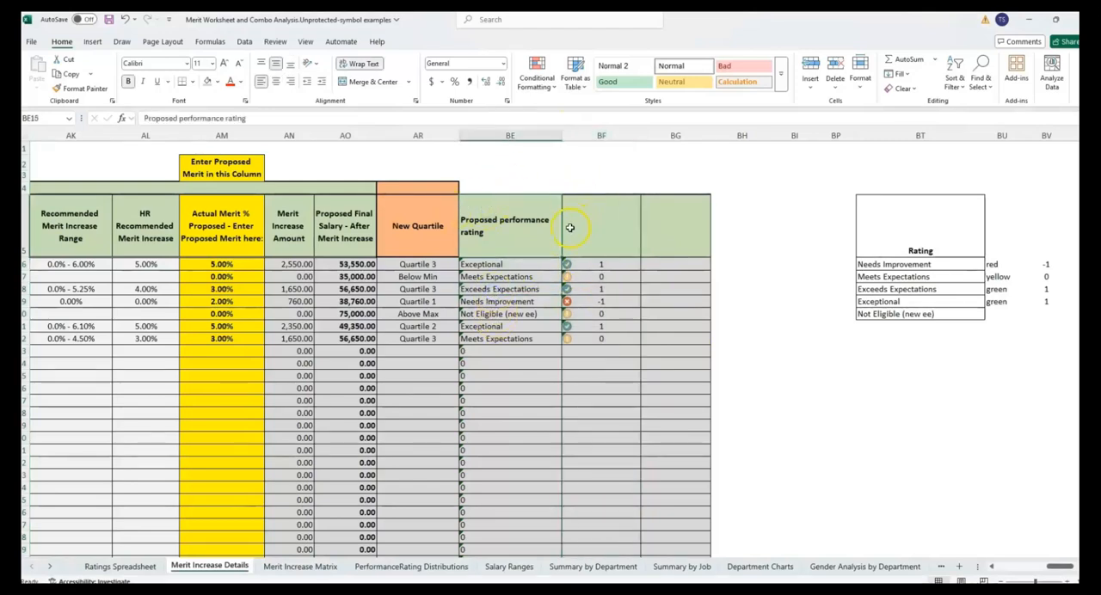
pyautogui.click(589, 265)
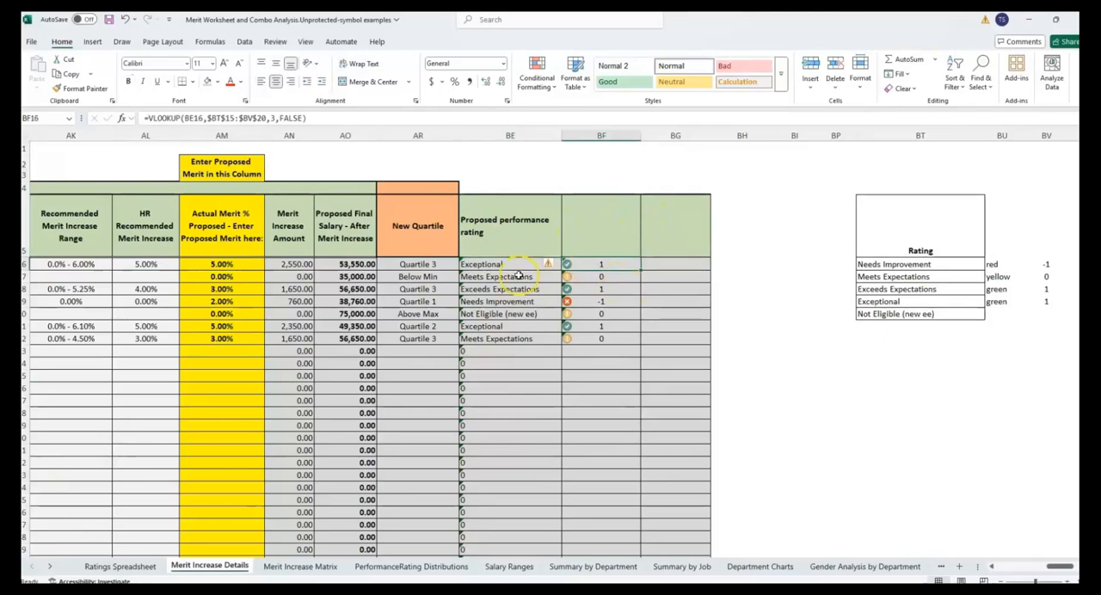
pyautogui.click(538, 291)
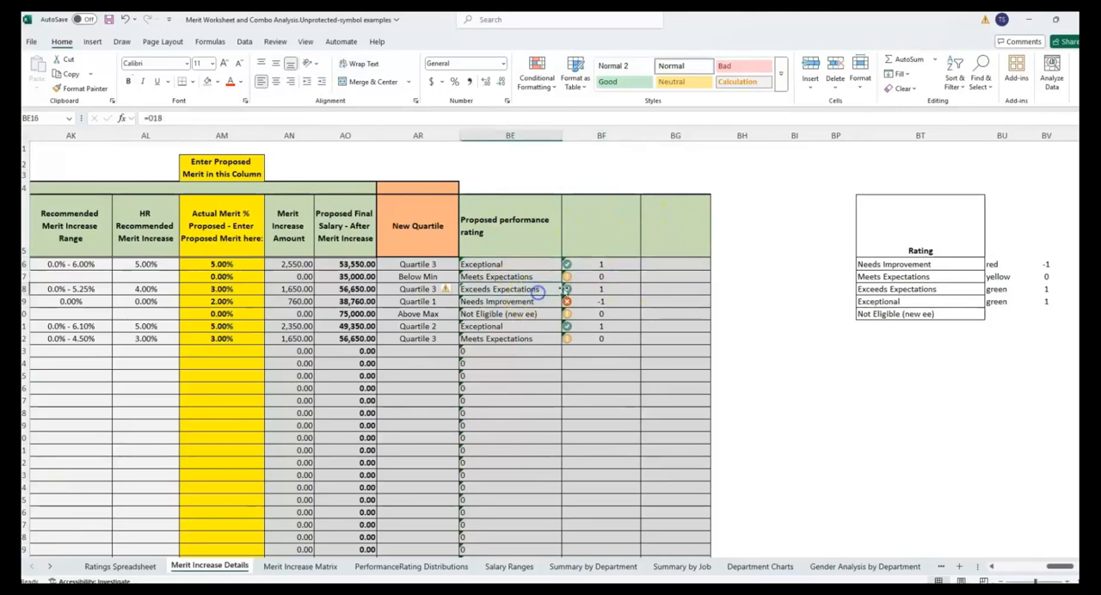
pyautogui.click(624, 292)
pyautogui.click(499, 303)
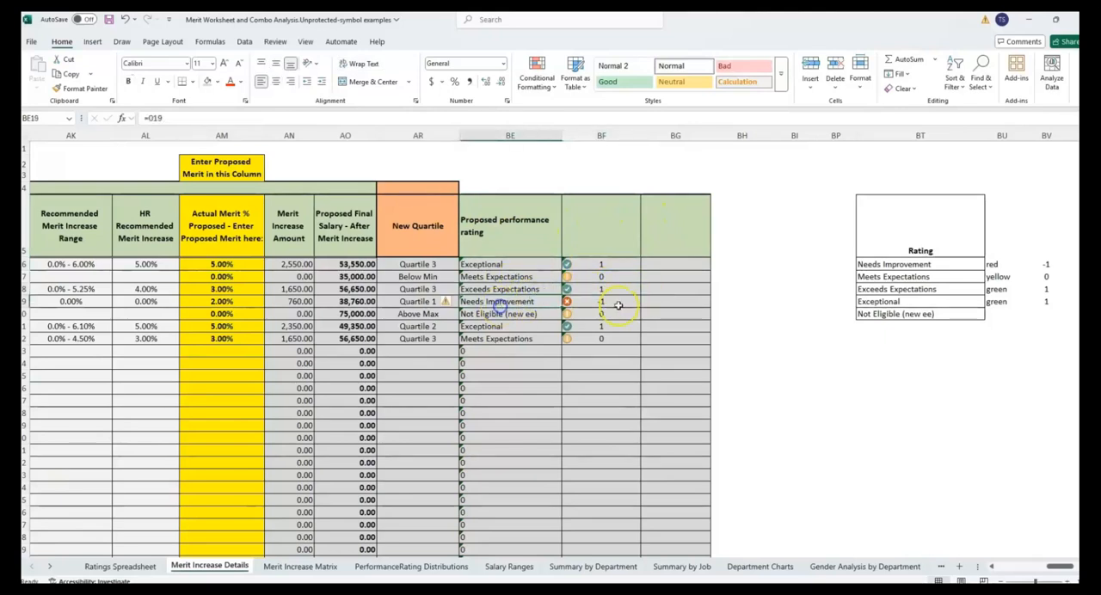
pyautogui.click(626, 306)
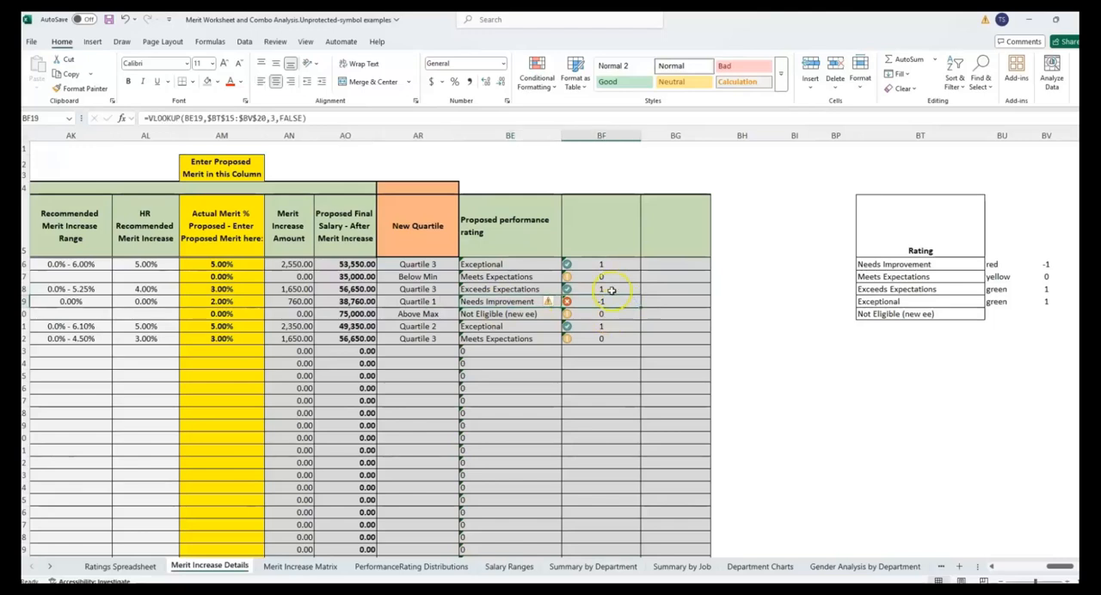
pyautogui.click(610, 316)
pyautogui.click(605, 276)
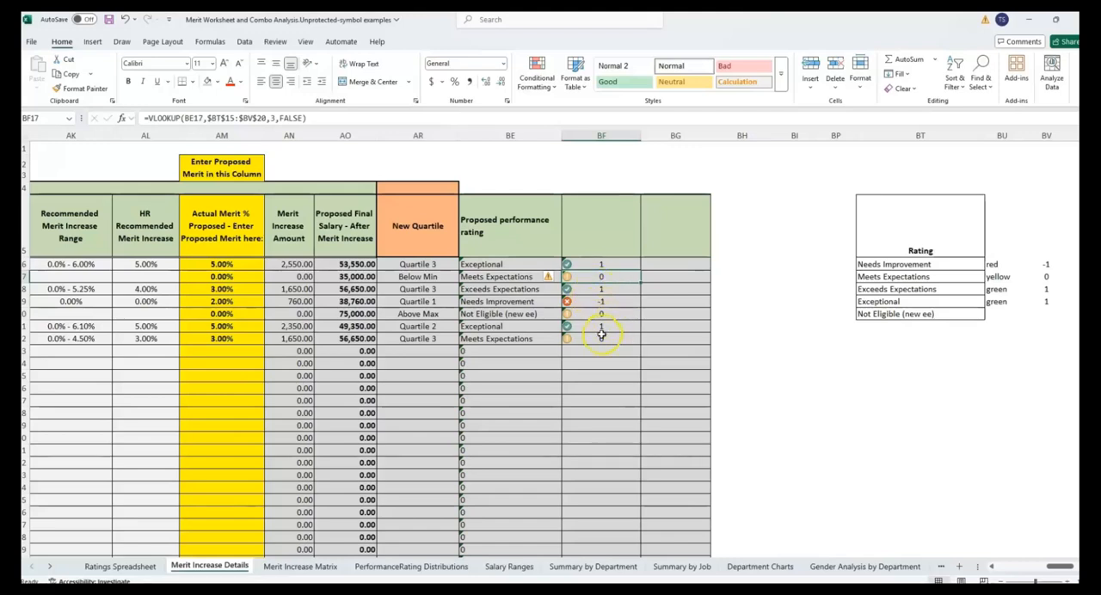
pyautogui.click(602, 326)
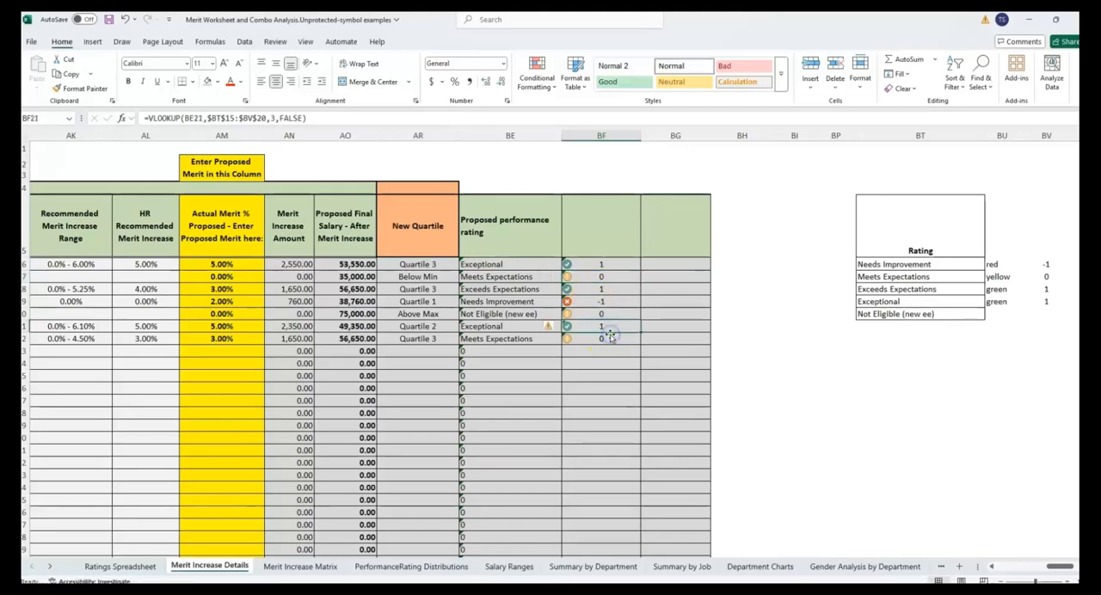
pyautogui.hotkey('ctrl', 'z')
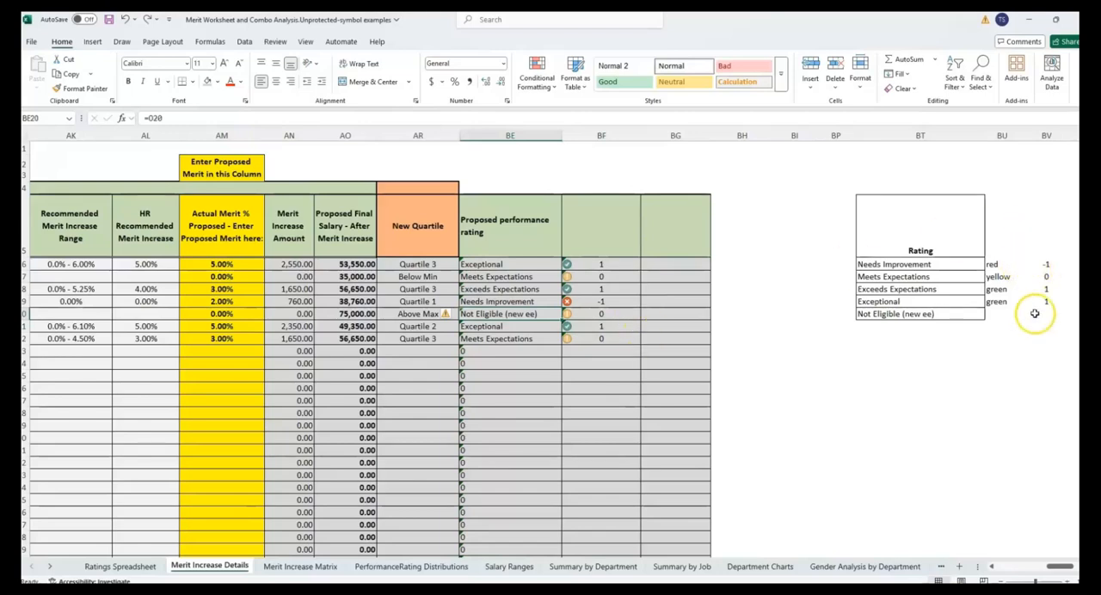
# - Open column BF's icon set rule for editing and set it to show only the icons
pyautogui.click(590, 135)
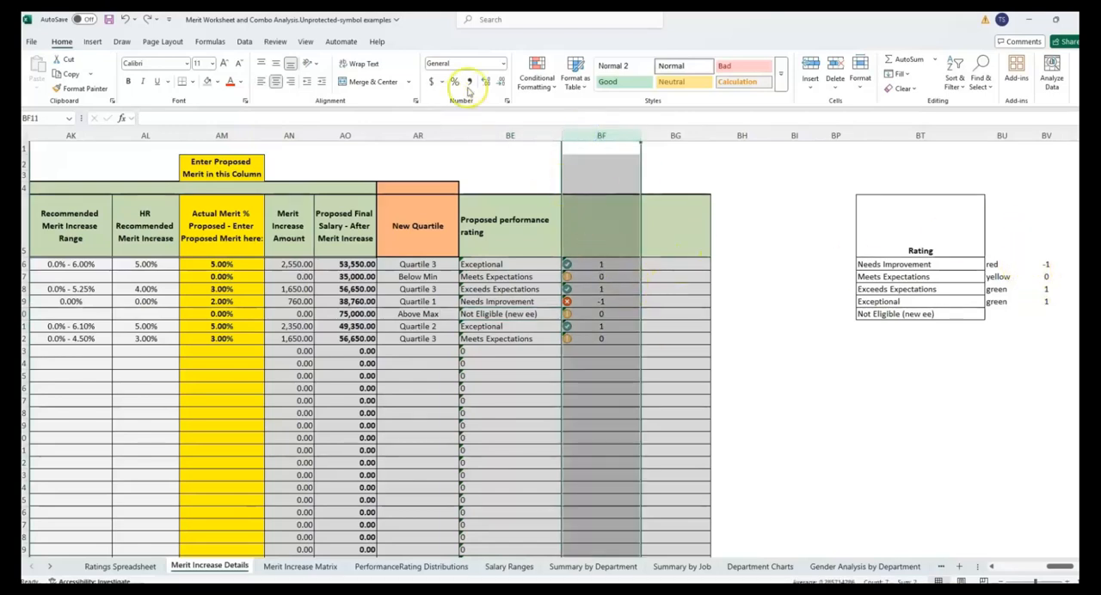
pyautogui.click(555, 89)
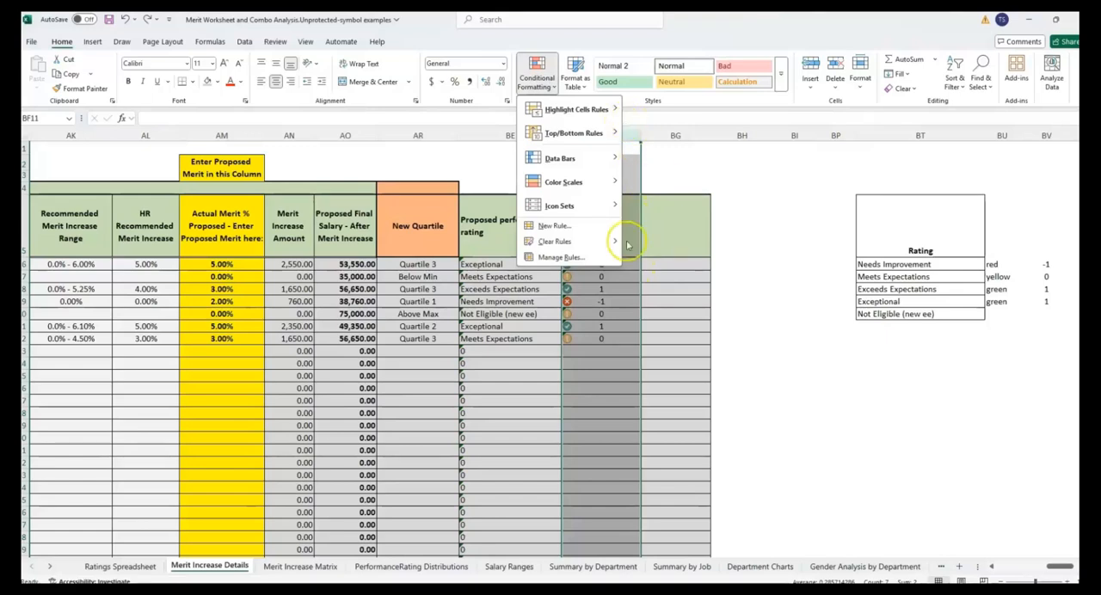
pyautogui.click(566, 258)
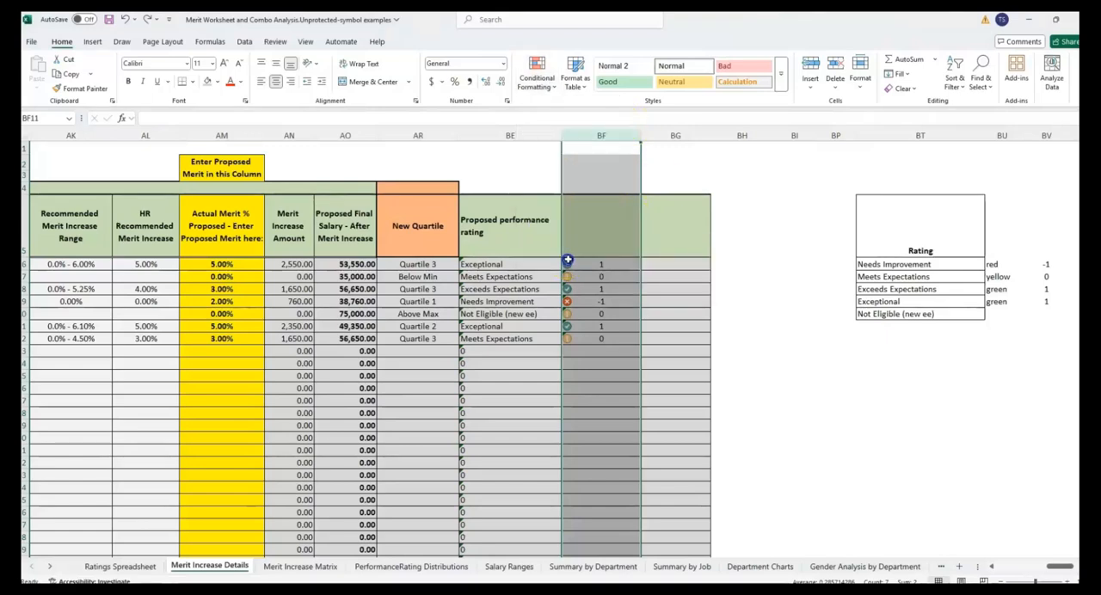
pyautogui.moveTo(722, 370); pyautogui.dragTo(352, 216)
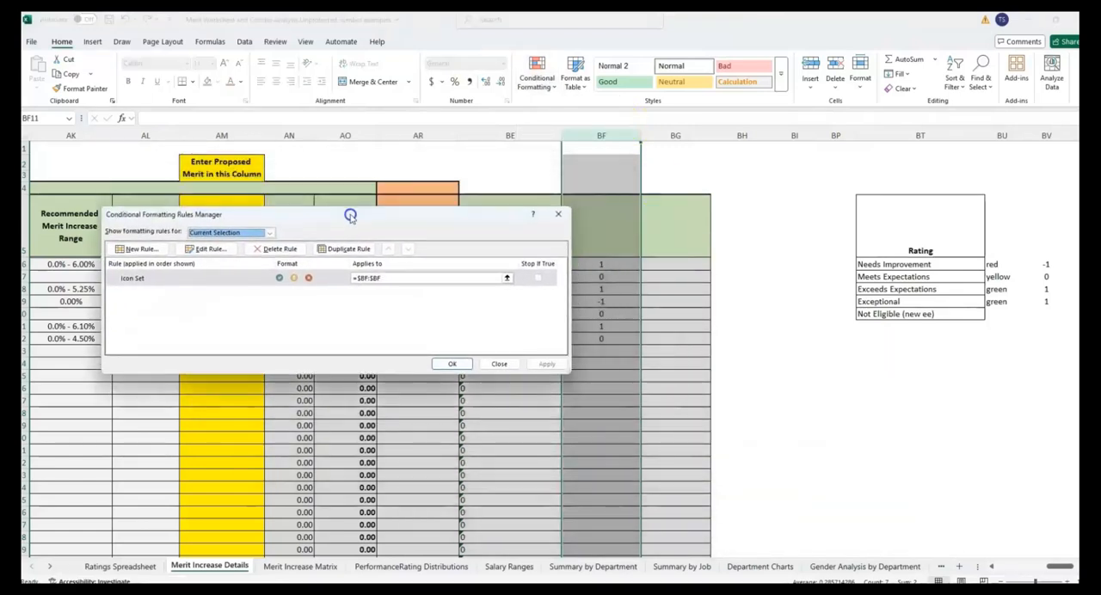
pyautogui.click(213, 248)
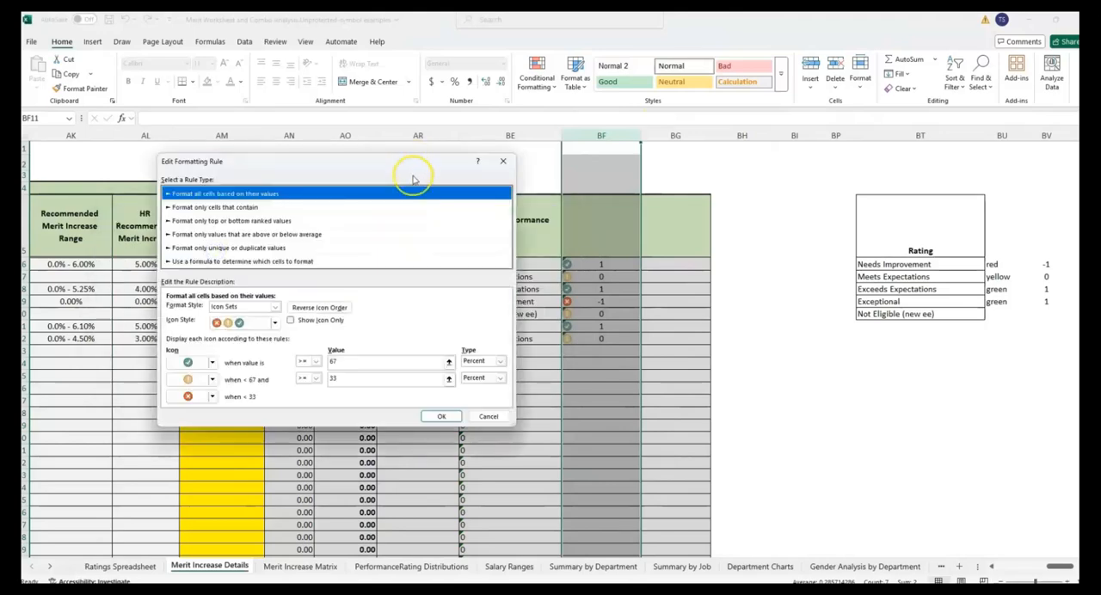
pyautogui.moveTo(412, 163); pyautogui.dragTo(374, 153)
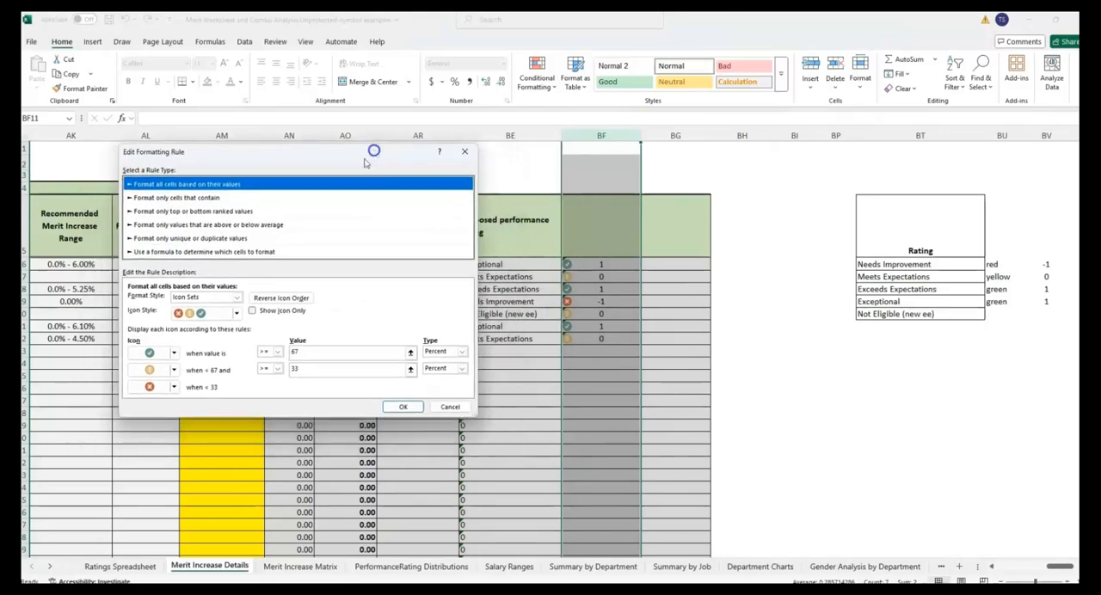
pyautogui.click(260, 313)
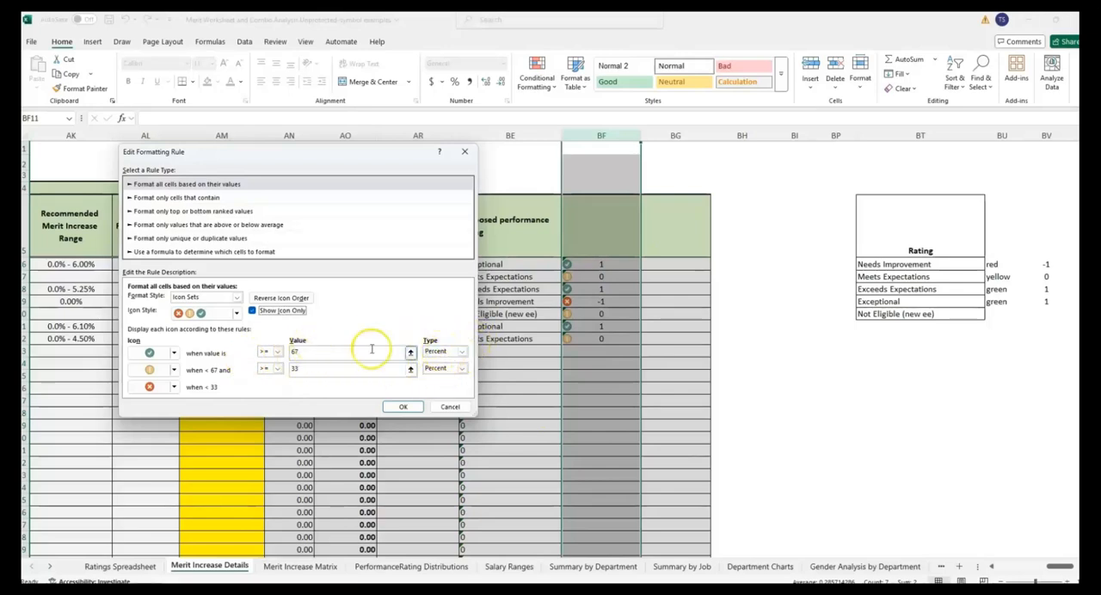
# - Set both icon thresholds in column BF's rule to type Number, with green at >= 1 and yellow at >= 0, and apply the rule
pyautogui.click(467, 352)
pyautogui.click(437, 362)
pyautogui.click(462, 368)
pyautogui.click(436, 379)
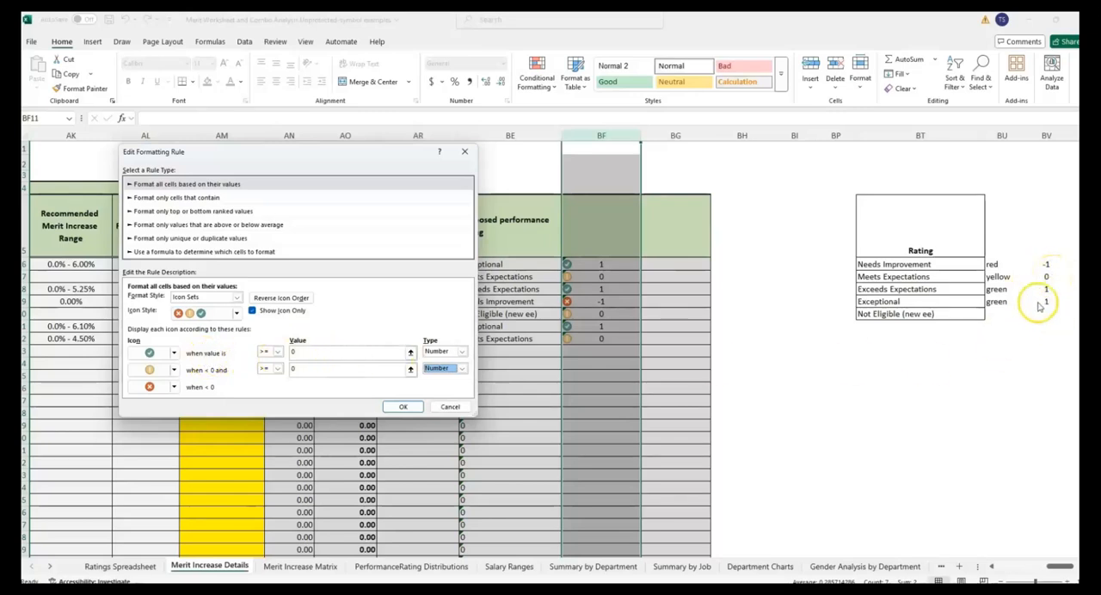
pyautogui.click(326, 350)
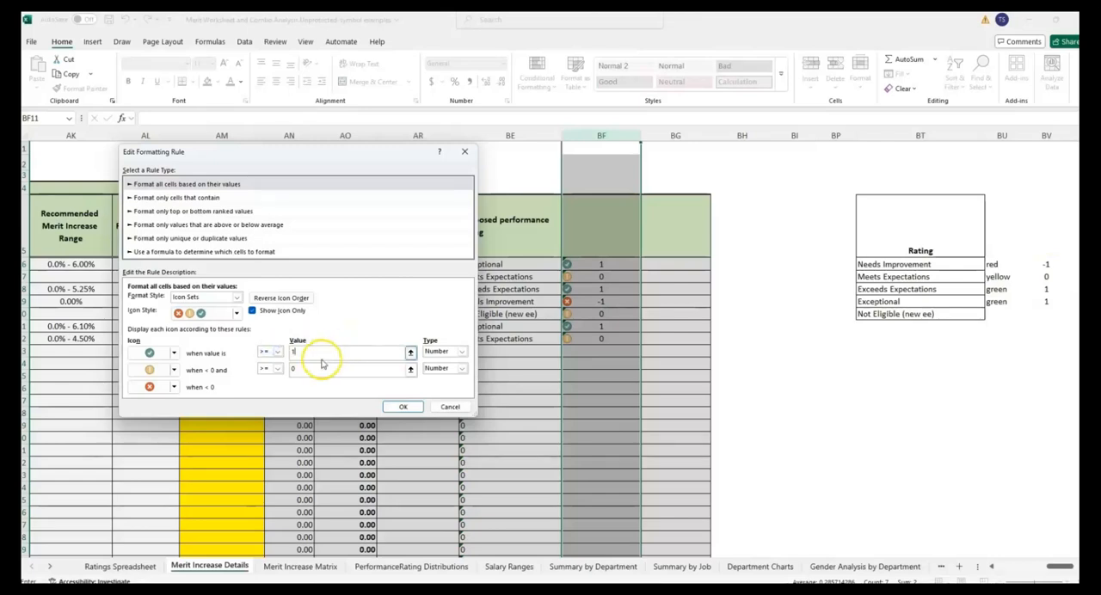
pyautogui.click(310, 353)
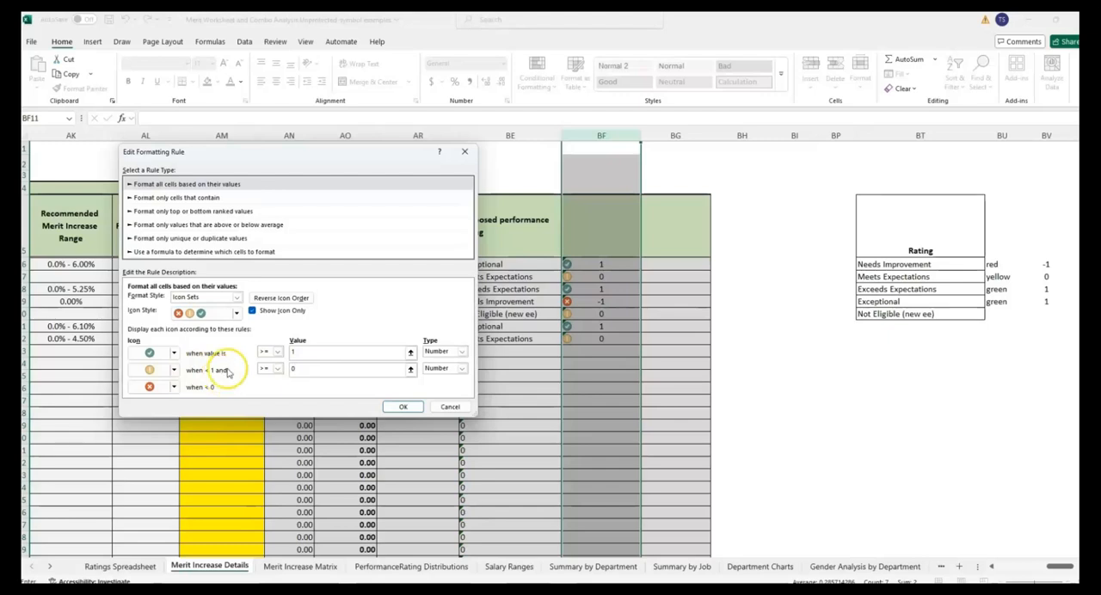
pyautogui.click(307, 367)
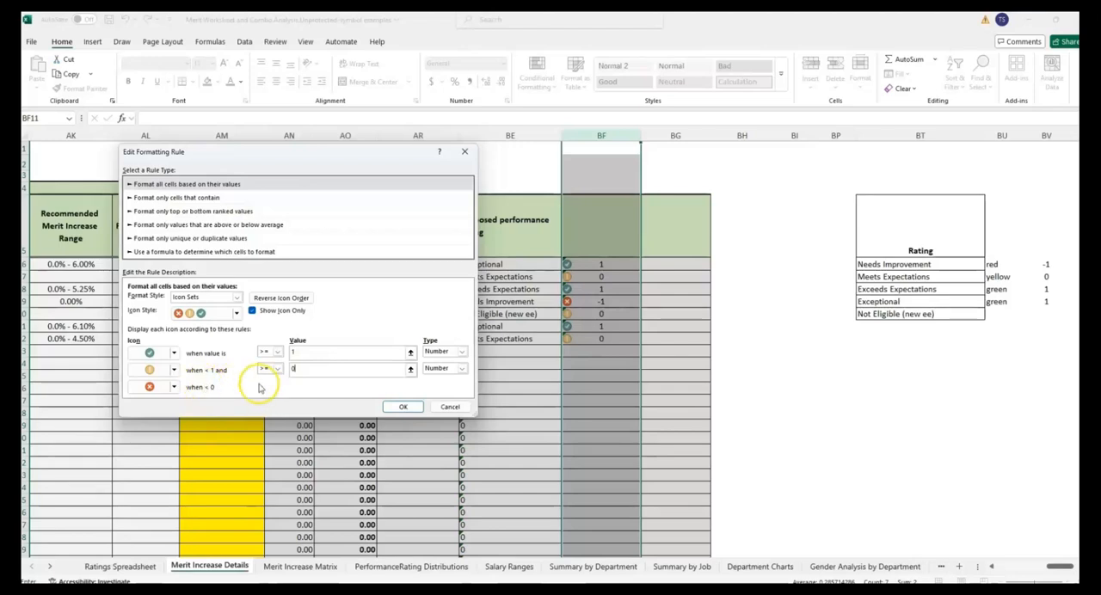
pyautogui.click(402, 408)
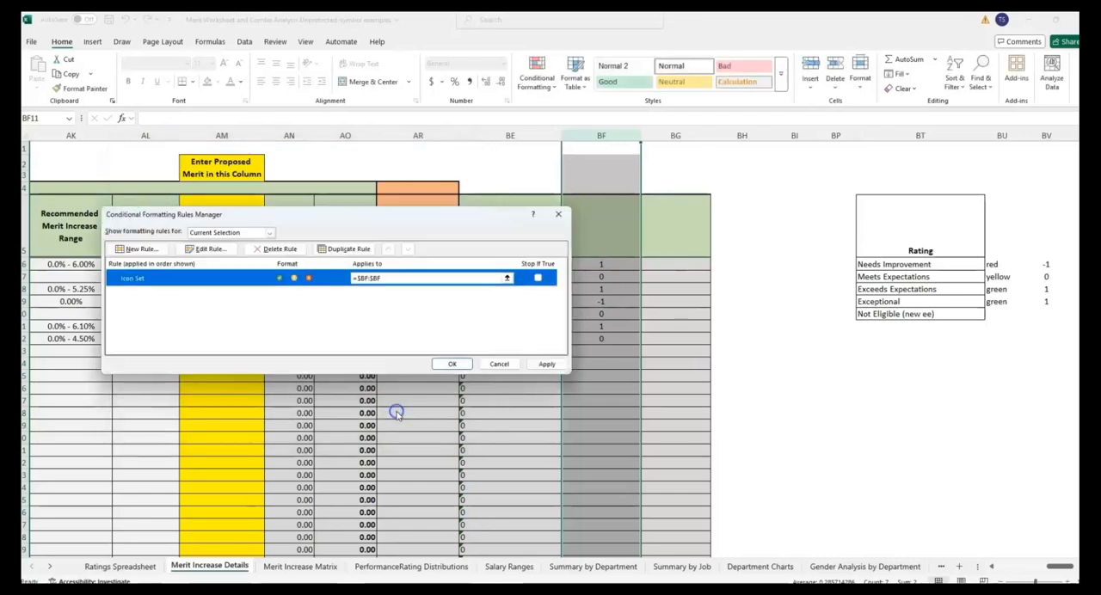
pyautogui.click(441, 364)
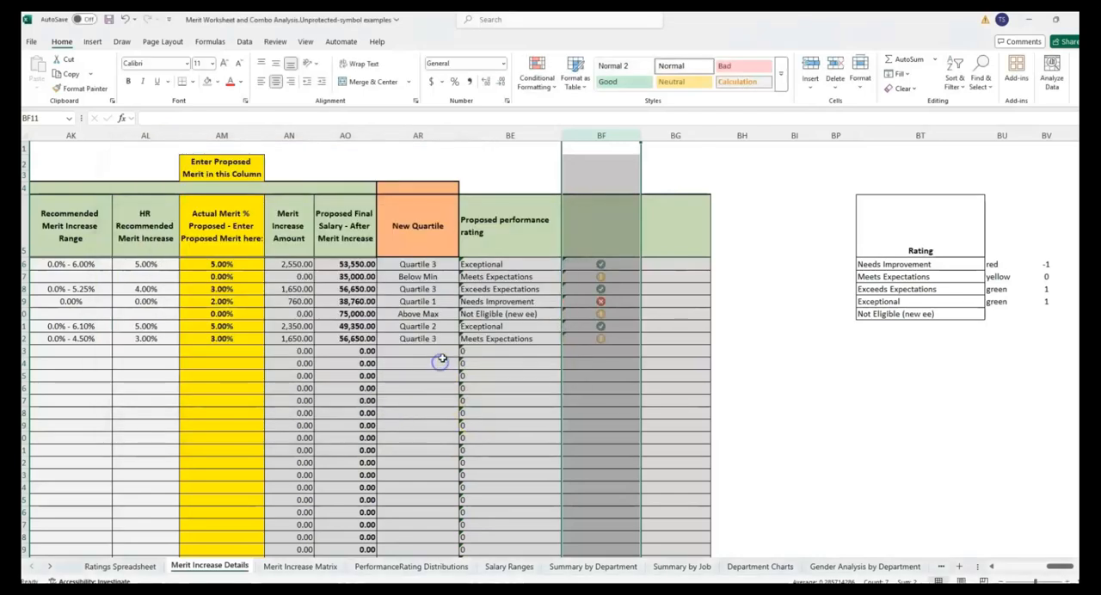
# - Head column BF Performance Ratings and column BG Quartiles, and widen column BG slightly
pyautogui.click(606, 243)
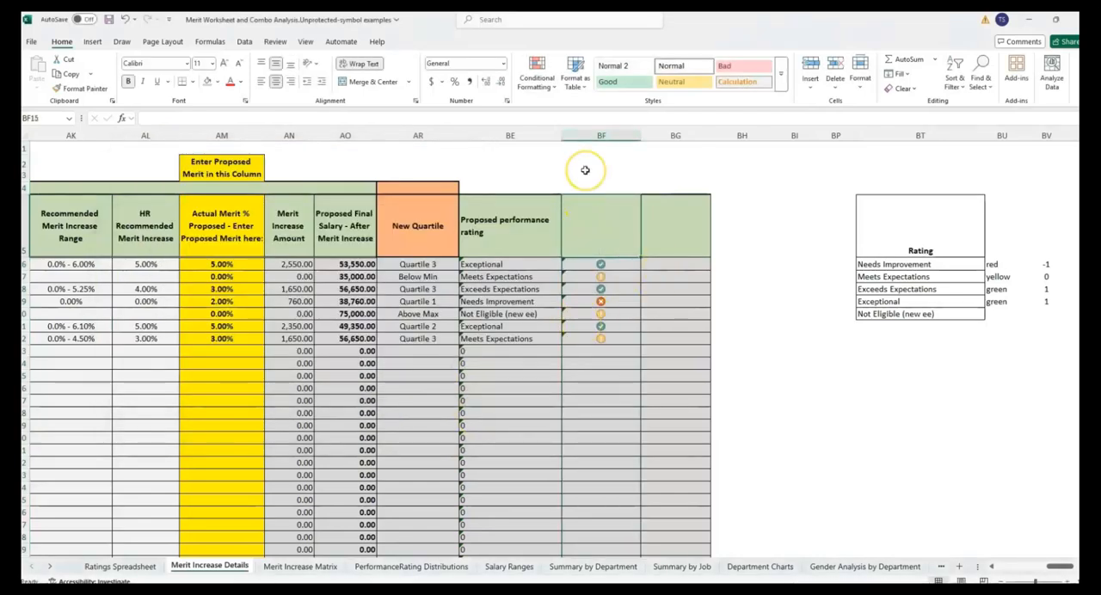
pyautogui.write('Perfrm')
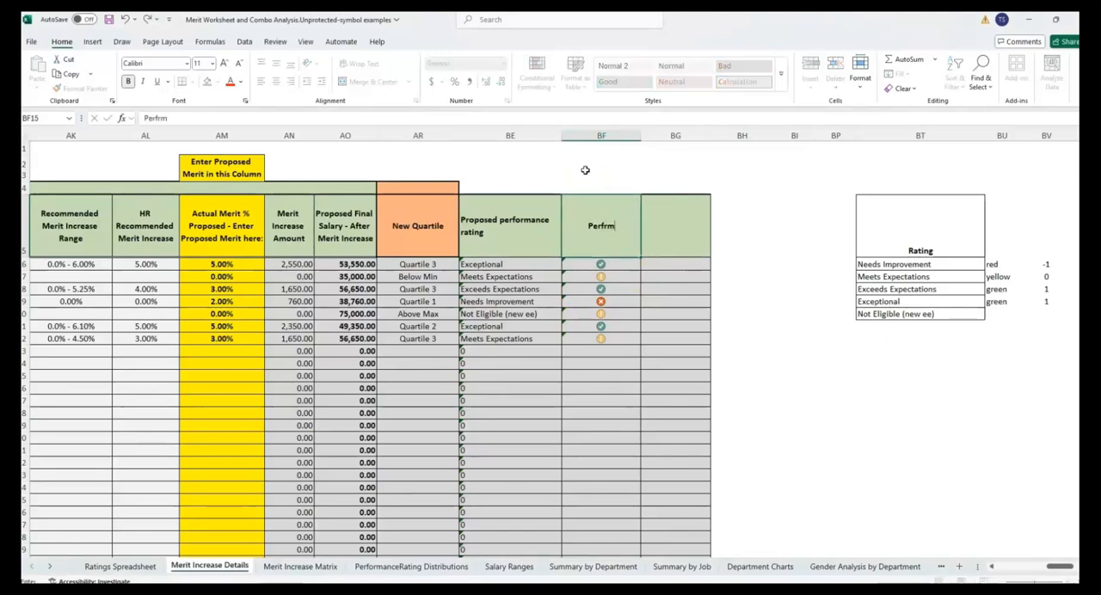
pyautogui.press('BackSpace')
pyautogui.click(679, 226)
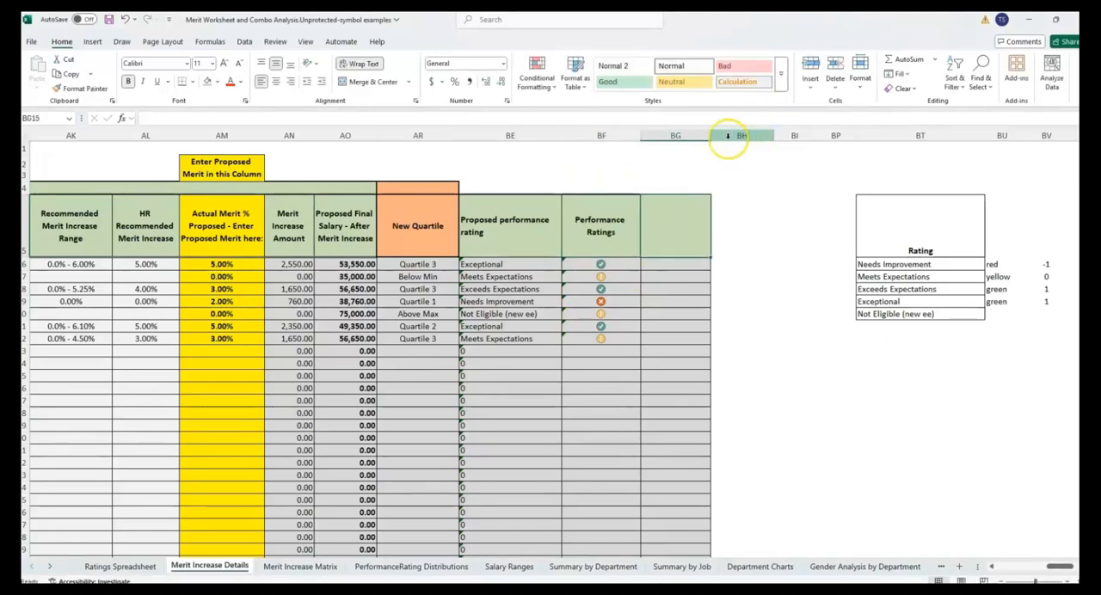
pyautogui.moveTo(710, 138); pyautogui.dragTo(715, 141)
pyautogui.moveTo(715, 140); pyautogui.dragTo(724, 140)
pyautogui.write('Quartiles')
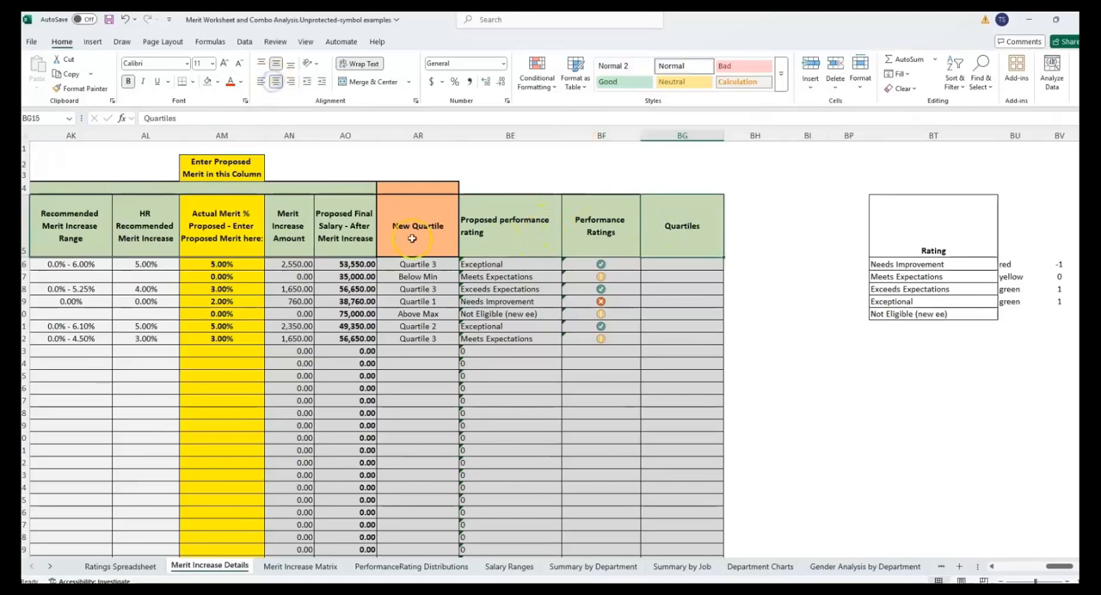
# - Check the New Quartile column's formula and unhide the columns between BP and BT
pyautogui.click(410, 240)
pyautogui.click(445, 289)
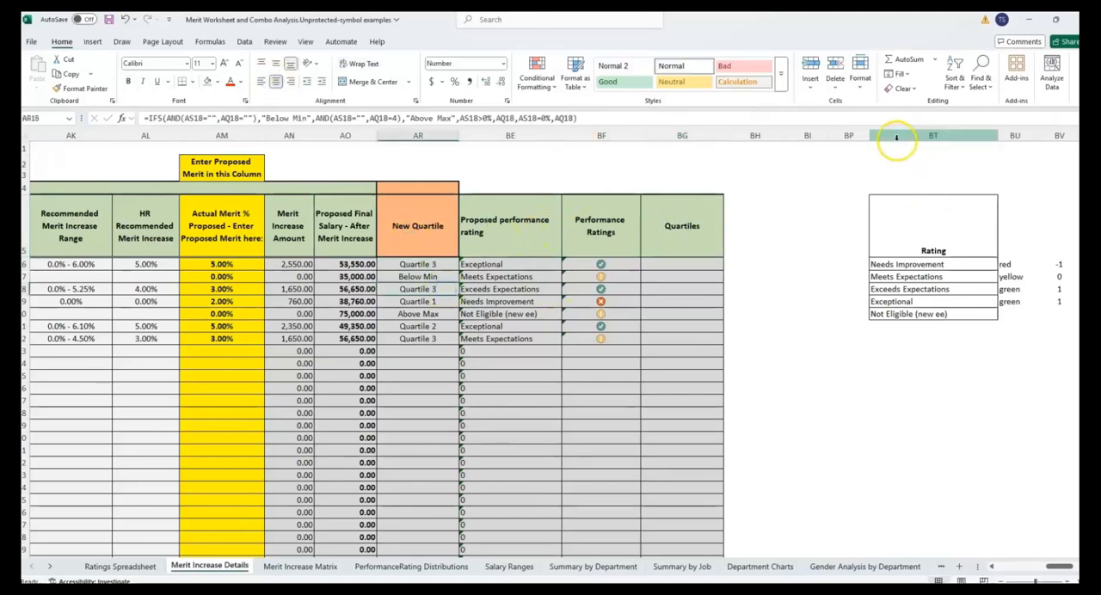
pyautogui.click(869, 135)
pyautogui.moveTo(866, 136); pyautogui.dragTo(848, 136)
pyautogui.rightClick(849, 136)
pyautogui.click(887, 342)
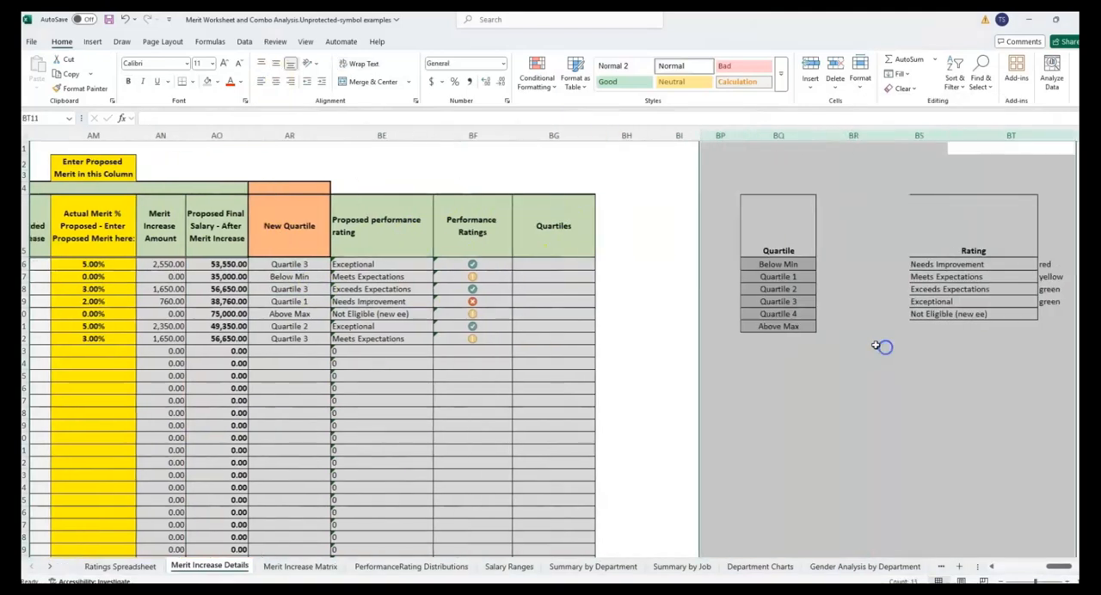
# - Examine the Quartile list in column BQ and the quartile headings and colour labels on the PerformanceRating Distributions sheet
pyautogui.click(750, 293)
pyautogui.moveTo(761, 265); pyautogui.dragTo(767, 328)
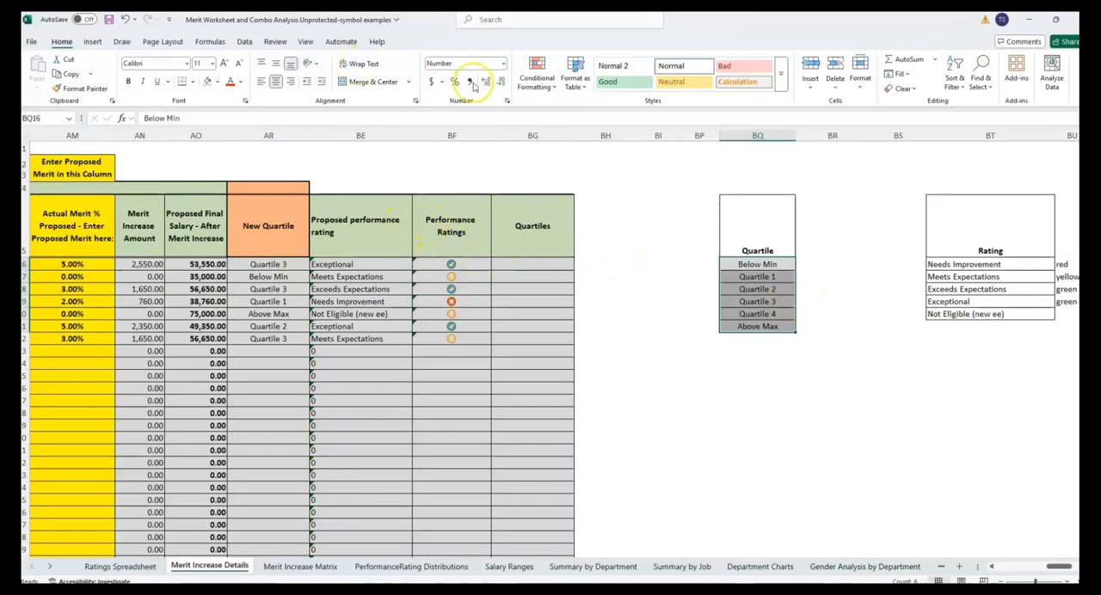
pyautogui.click(768, 264)
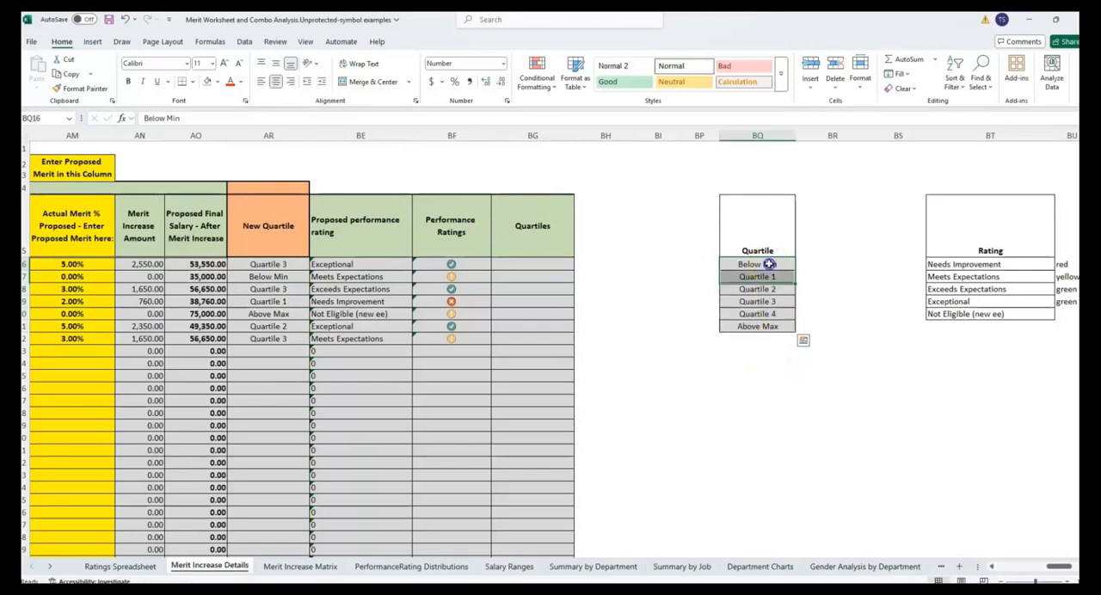
pyautogui.moveTo(770, 288); pyautogui.dragTo(768, 305)
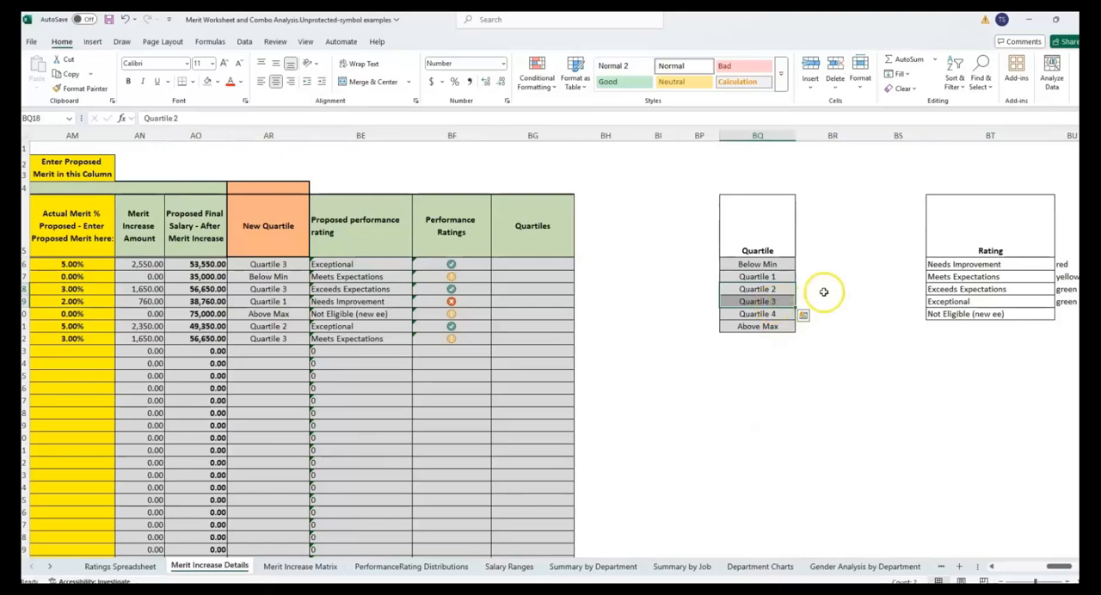
pyautogui.click(463, 567)
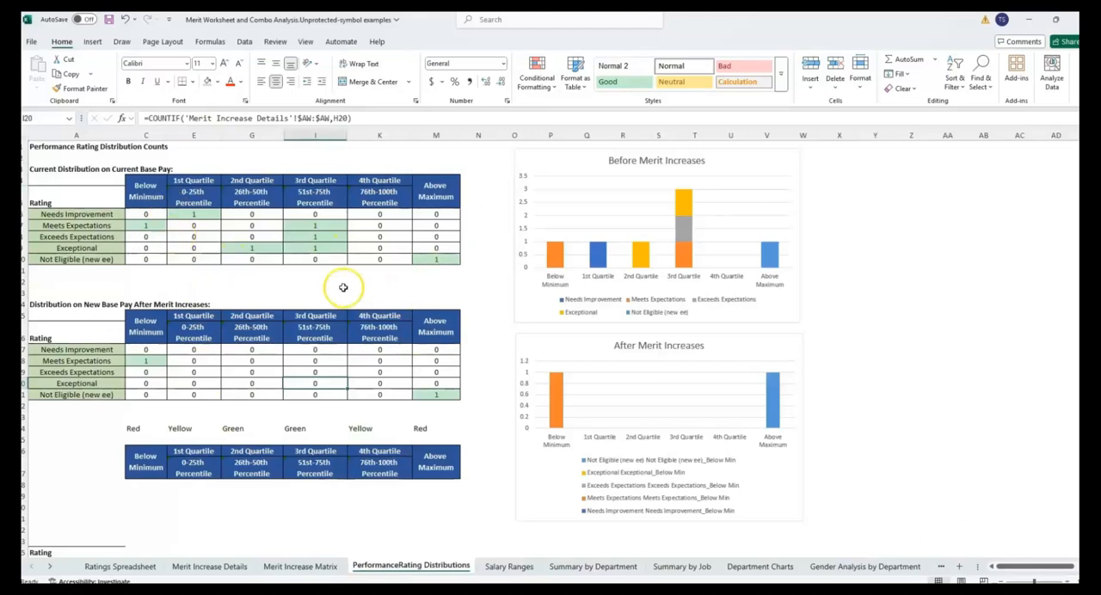
pyautogui.moveTo(195, 334); pyautogui.dragTo(241, 319)
pyautogui.click(253, 337)
pyautogui.moveTo(249, 184); pyautogui.dragTo(317, 194)
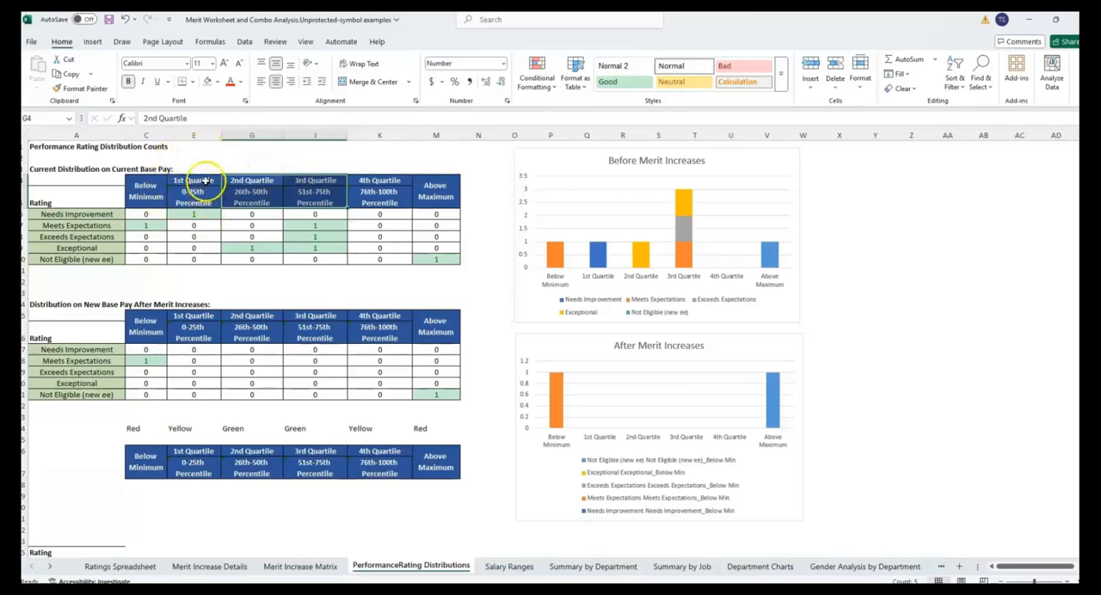
pyautogui.click(199, 181)
pyautogui.click(389, 182)
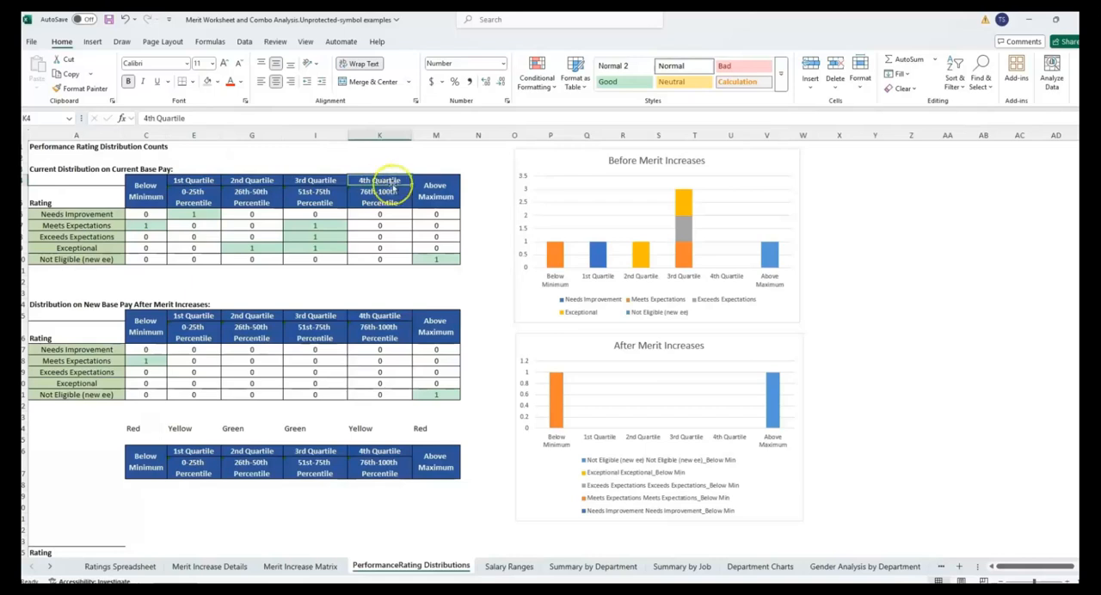
pyautogui.moveTo(146, 189); pyautogui.dragTo(191, 181)
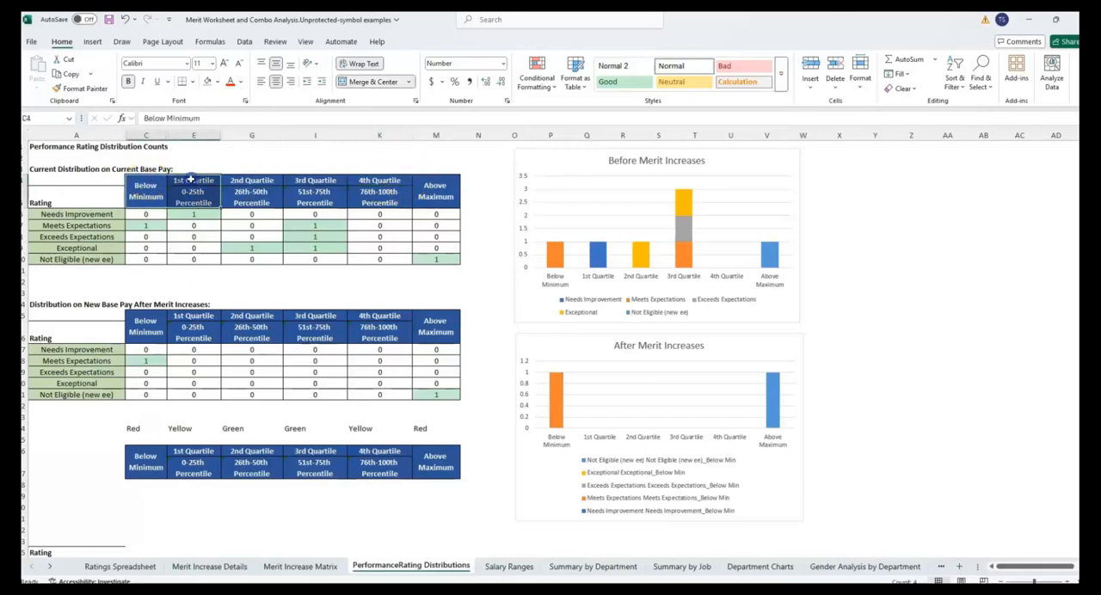
pyautogui.click(193, 182)
pyautogui.click(195, 203)
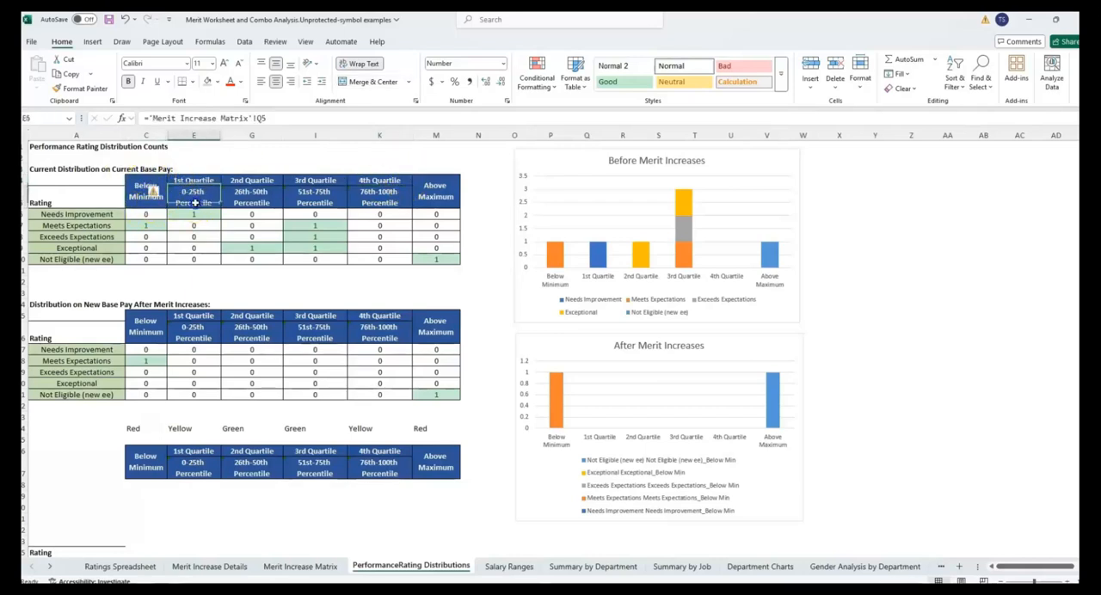
pyautogui.moveTo(392, 184); pyautogui.dragTo(450, 183)
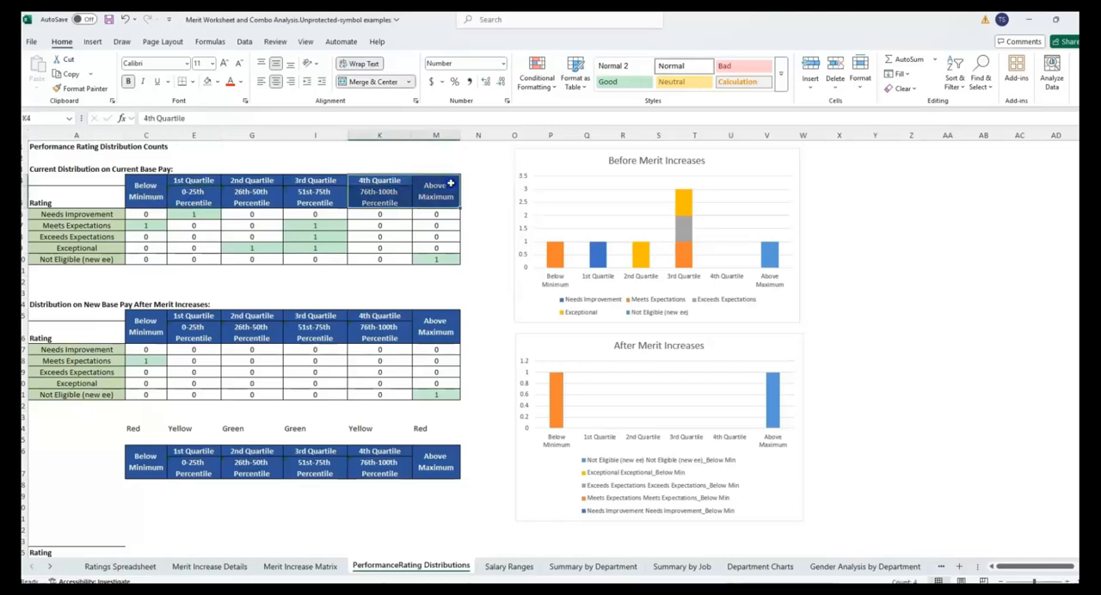
pyautogui.click(432, 204)
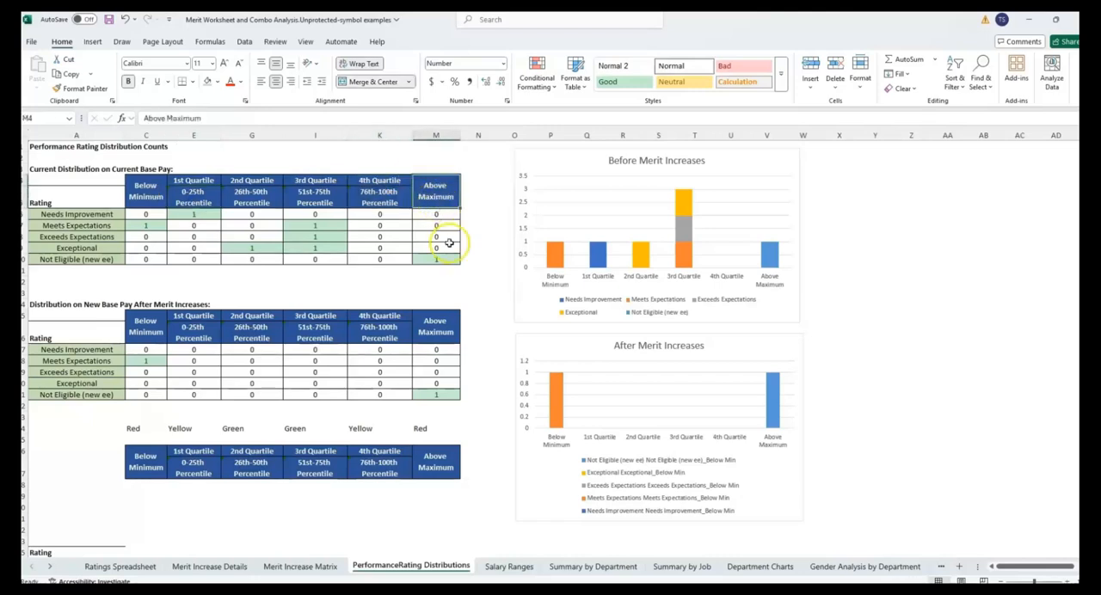
pyautogui.click(148, 193)
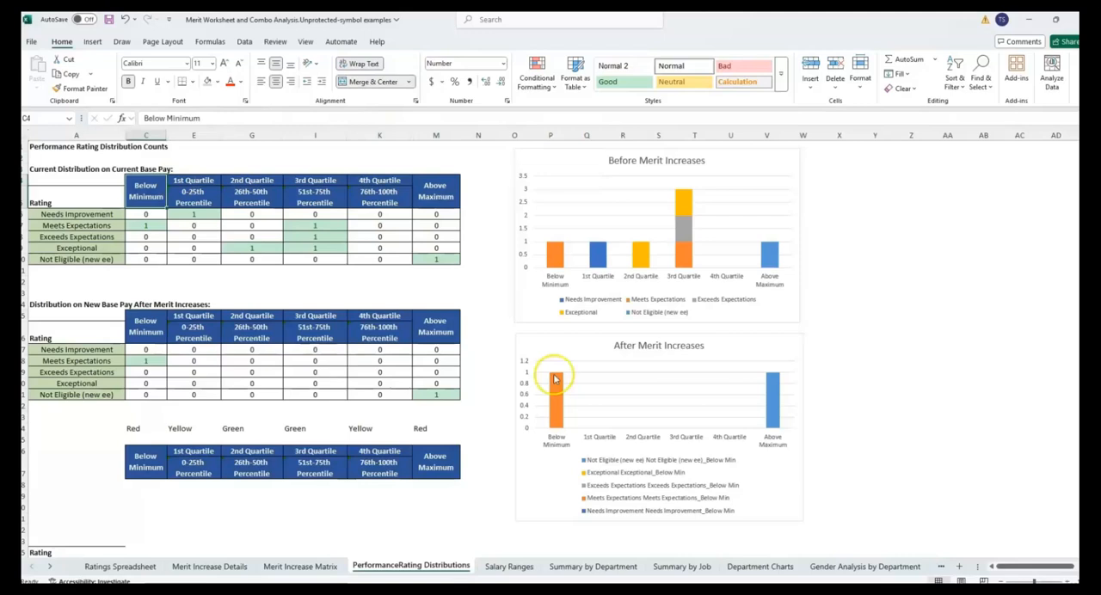
pyautogui.click(277, 569)
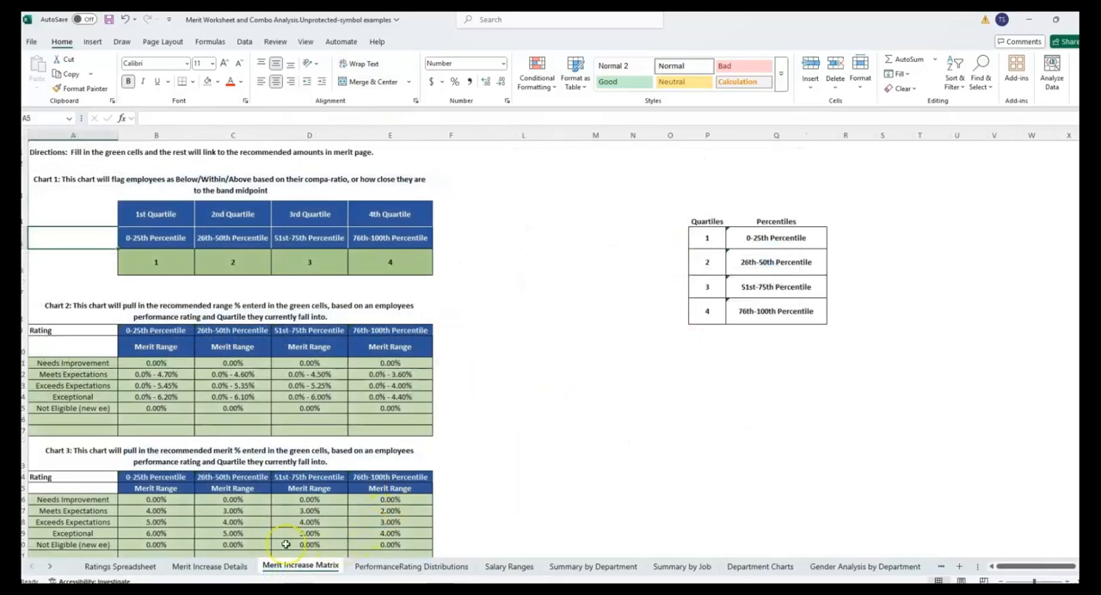
# - On the Merit Increase Details sheet, enter Green beside Quartile 1 in column BR and fill it down to Quartile 4
pyautogui.click(220, 566)
pyautogui.click(802, 275)
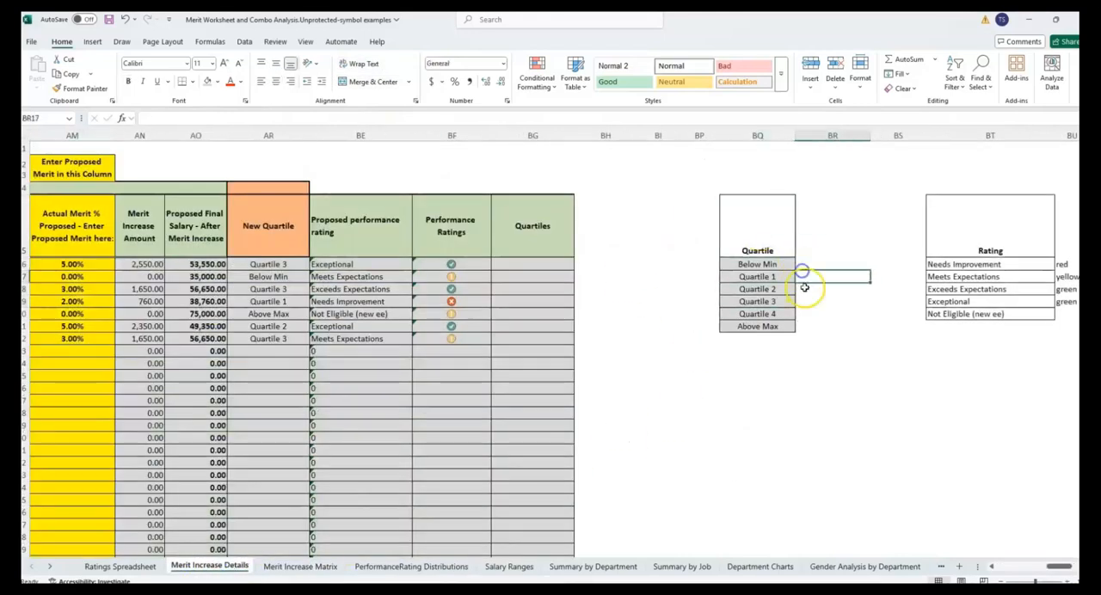
pyautogui.write('G')
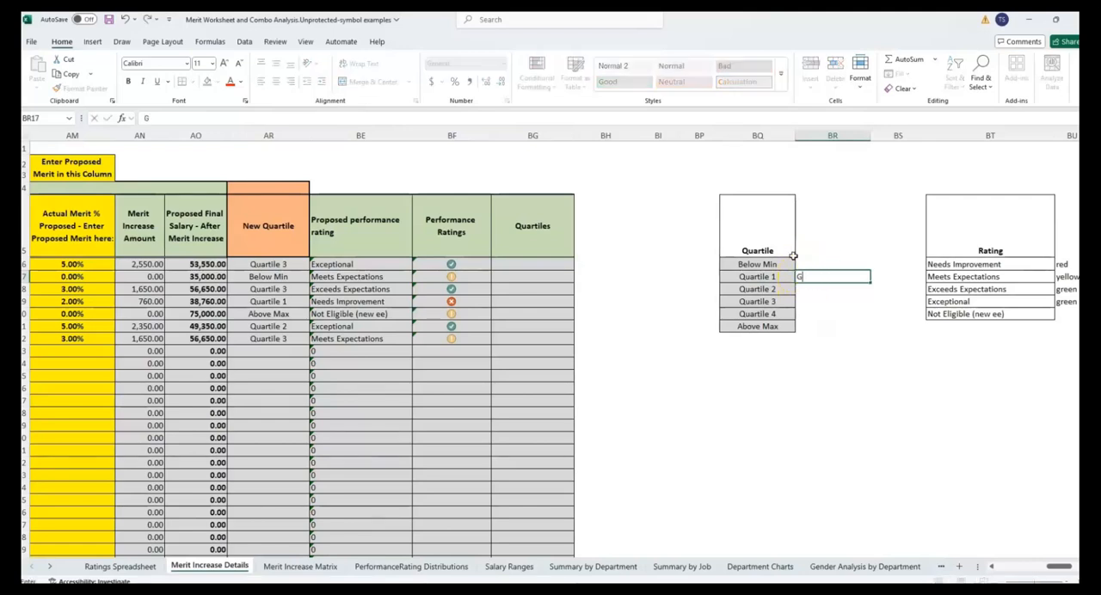
pyautogui.write('reen')
pyautogui.press('Return')
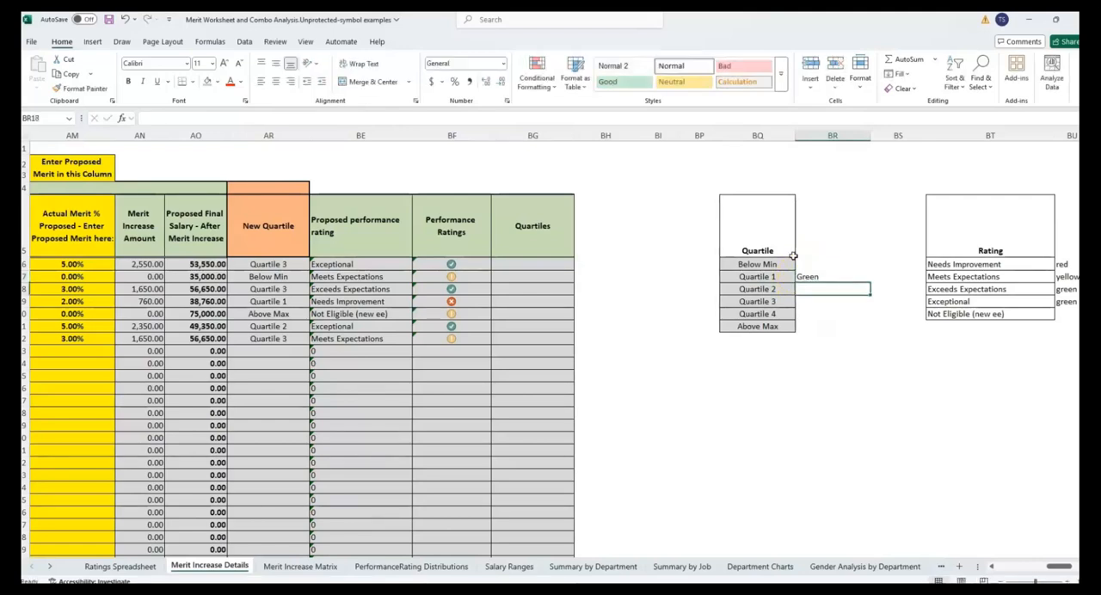
pyautogui.click(812, 277)
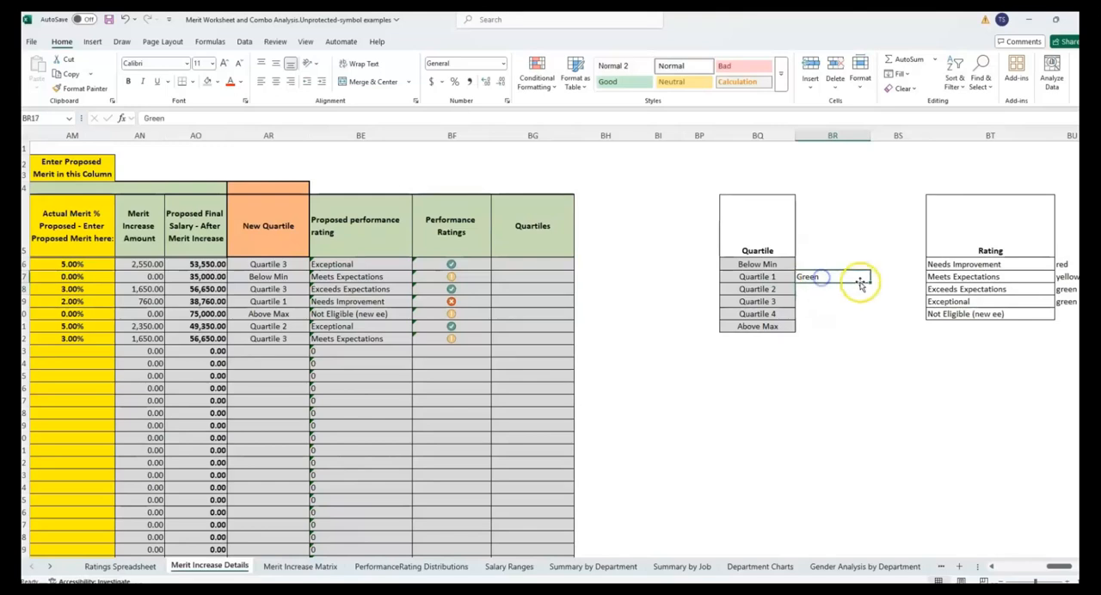
pyautogui.moveTo(870, 284); pyautogui.dragTo(869, 318)
# - Enter Yellow beside Below Min and Red beside Above Max in column BR
pyautogui.click(822, 265)
pyautogui.write('Yellow')
pyautogui.press('Return')
pyautogui.press('Down')
pyautogui.press('Down')
pyautogui.press('Down')
pyautogui.press('Down')
pyautogui.write('Red')
pyautogui.press('Return')
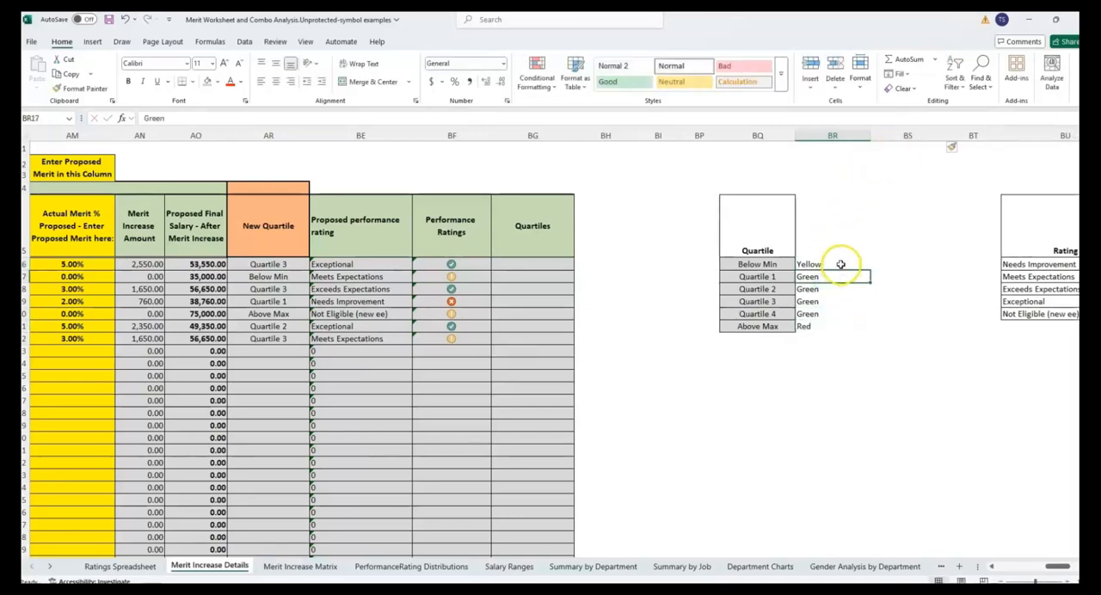
# - Insert an extra column between the Quartile and Rating lists and narrow columns BR and BS
pyautogui.click(874, 260)
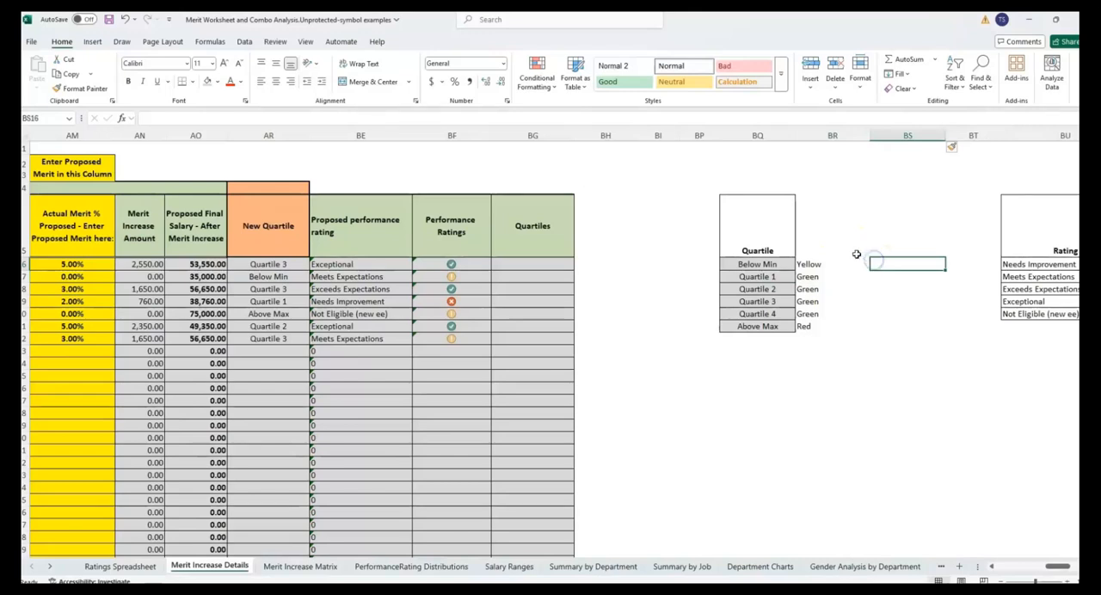
pyautogui.moveTo(870, 136); pyautogui.dragTo(843, 136)
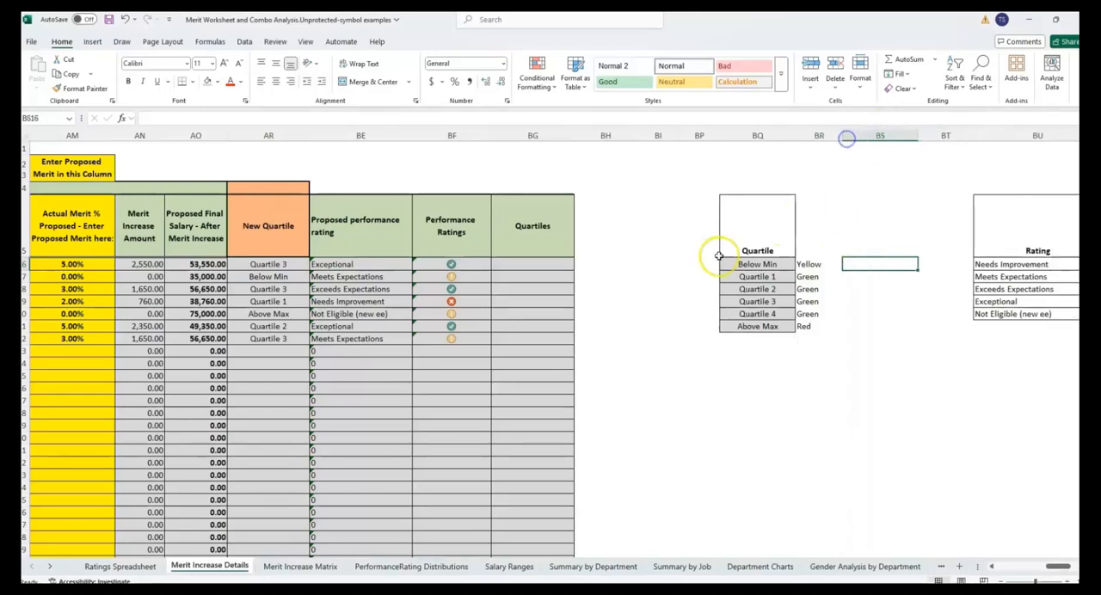
pyautogui.moveTo(922, 135); pyautogui.dragTo(895, 135)
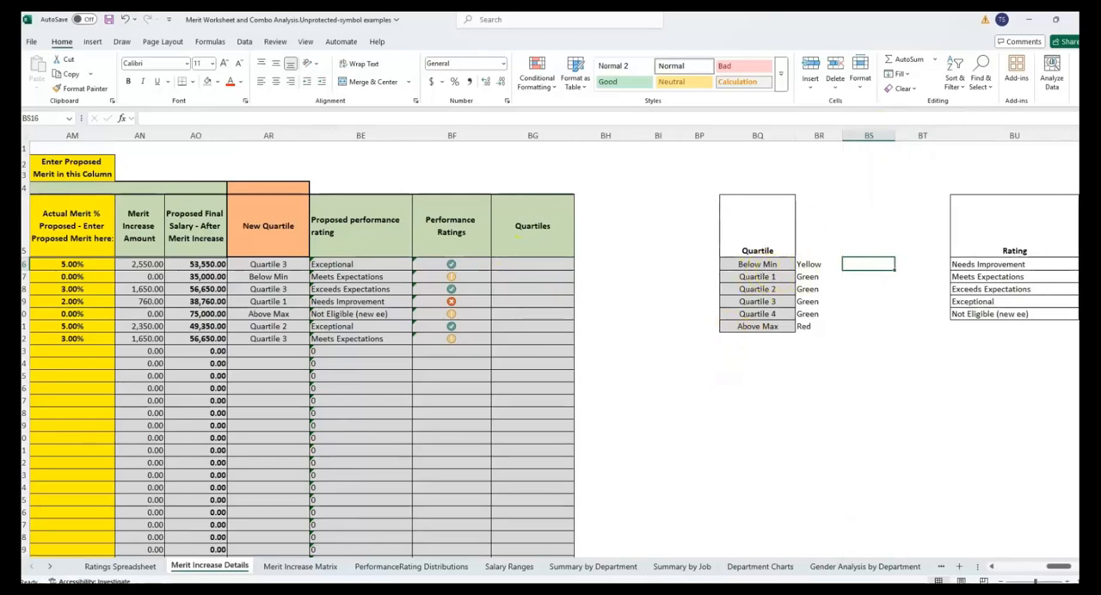
# - Following the Rating list's codes, enter -1 for Above Max and 0 for Below Min in column BS
pyautogui.click(1072, 566)
pyautogui.click(1045, 264)
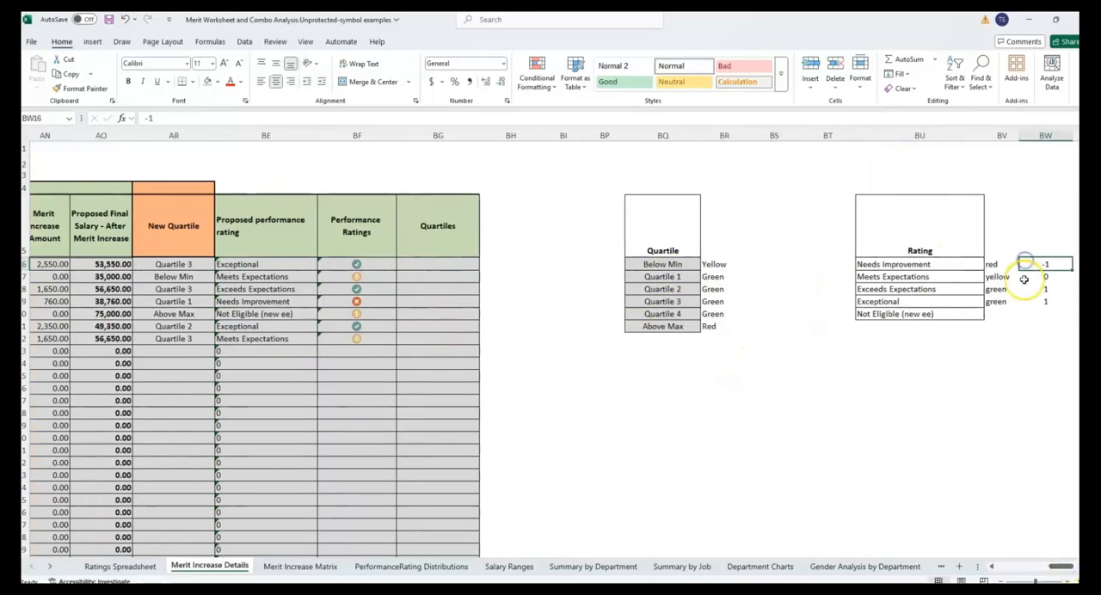
pyautogui.moveTo(691, 329); pyautogui.dragTo(737, 325)
pyautogui.click(764, 326)
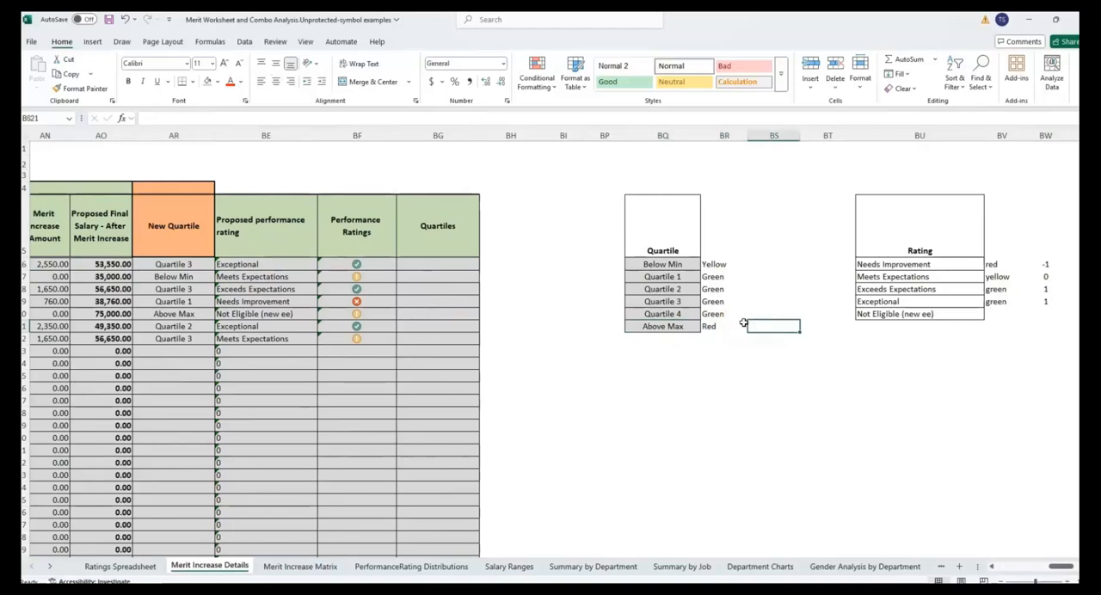
pyautogui.write('-')
pyautogui.press('Return')
pyautogui.press('Up')
pyautogui.press('Up')
pyautogui.press('Up')
pyautogui.press('Up')
pyautogui.press('Up')
pyautogui.write('0')
pyautogui.press('Return')
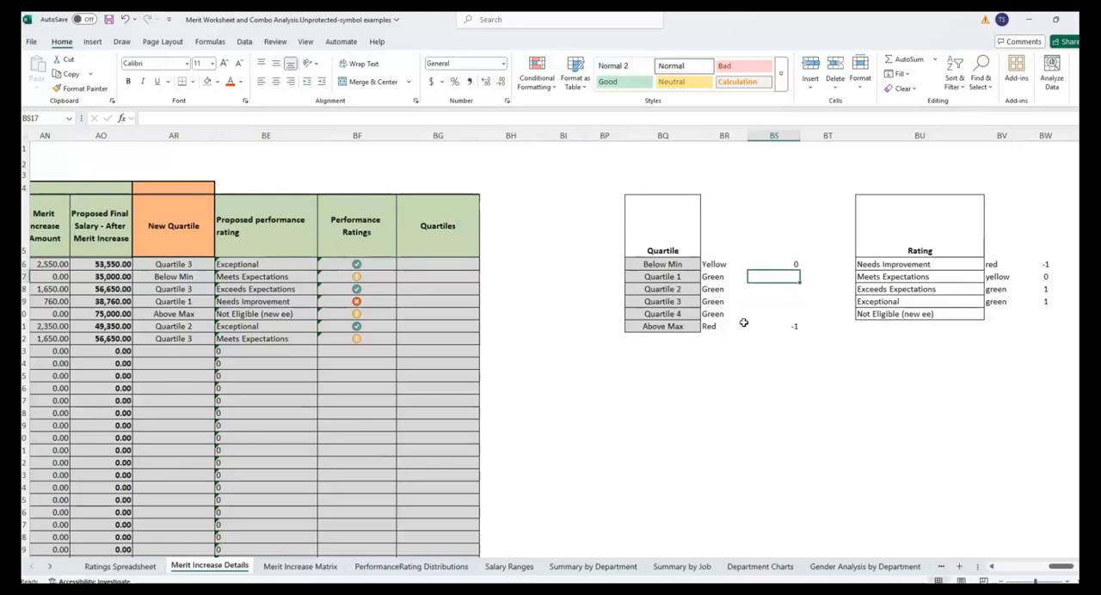
# - Enter 1 for Quartile 1 in column BS, fill it down to Quartile 4, and center all the quartile codes
pyautogui.write('1')
pyautogui.press('Return')
pyautogui.click(776, 276)
pyautogui.moveTo(799, 282); pyautogui.dragTo(797, 315)
pyautogui.click(777, 293)
pyautogui.moveTo(774, 264); pyautogui.dragTo(777, 327)
pyautogui.click(275, 82)
# - In BG16, enter a VLOOKUP of AR16 in BQ15:BS21, column index 3, range lookup FALSE, and fill it down the Quartiles column
pyautogui.click(426, 264)
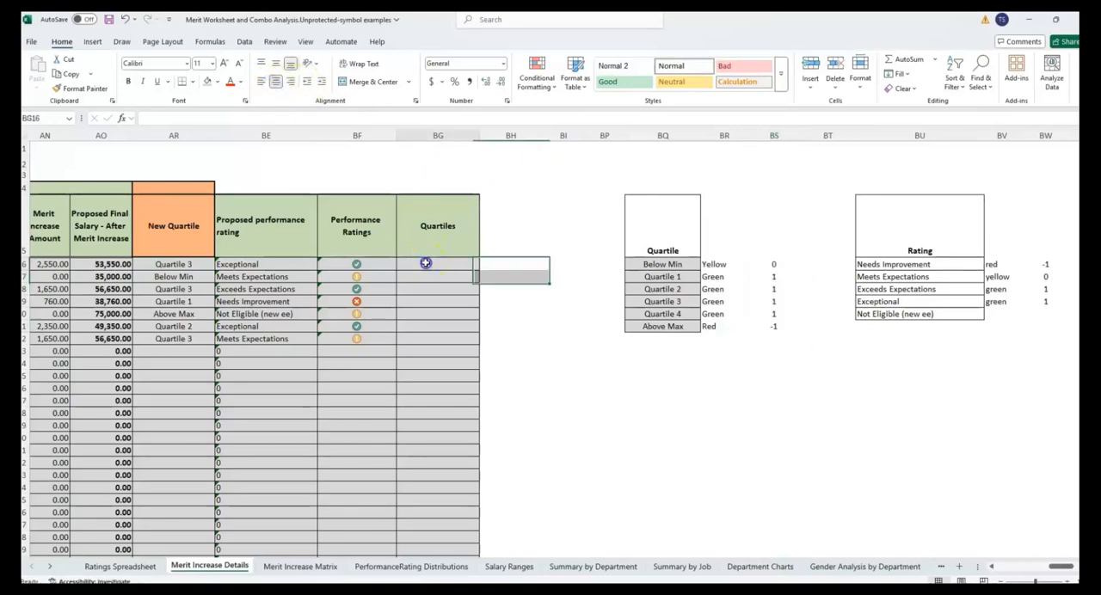
pyautogui.click(123, 122)
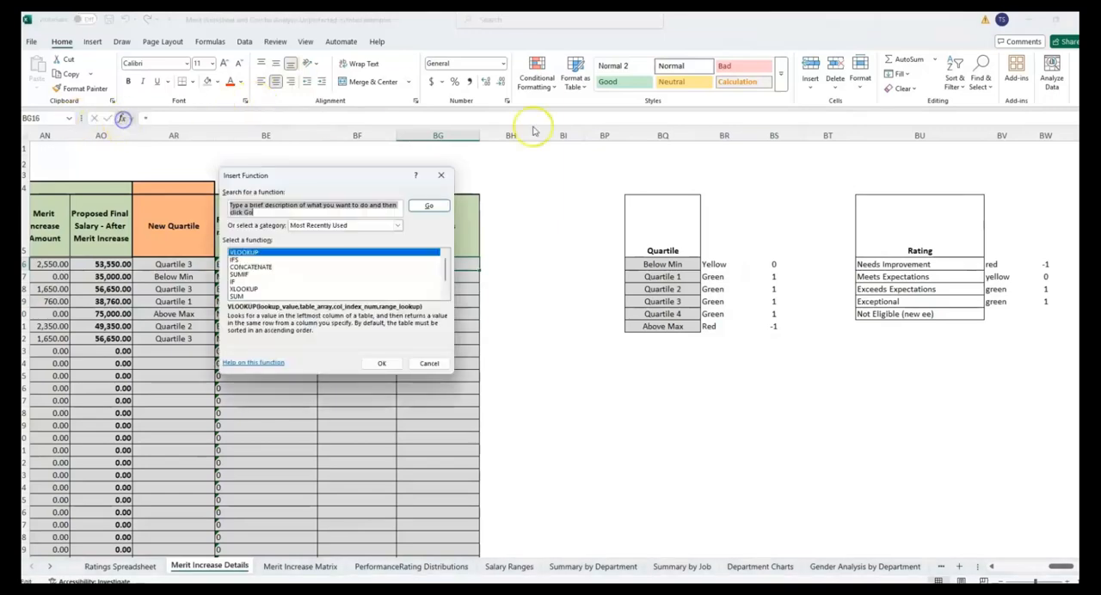
pyautogui.click(381, 365)
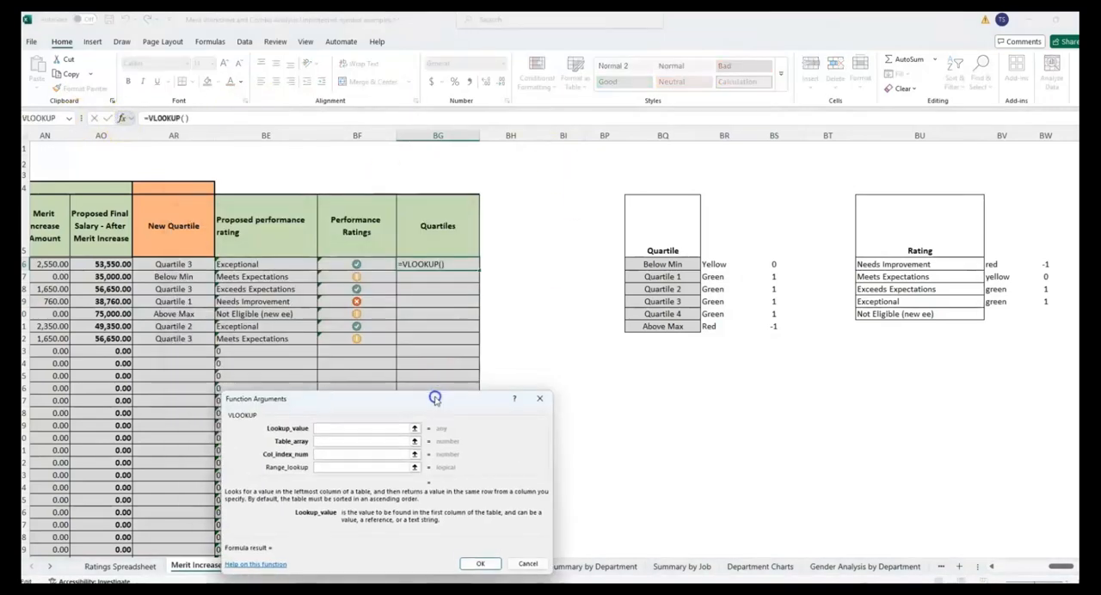
pyautogui.click(177, 264)
pyautogui.press('Tab')
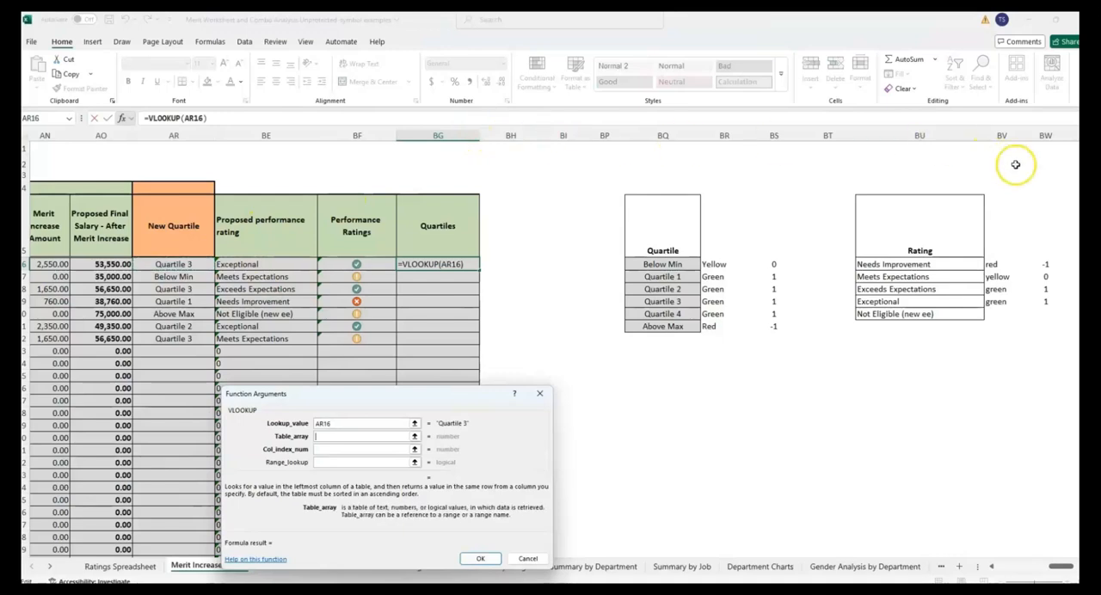
pyautogui.moveTo(659, 249); pyautogui.dragTo(759, 323)
pyautogui.click(327, 449)
pyautogui.press('F3')
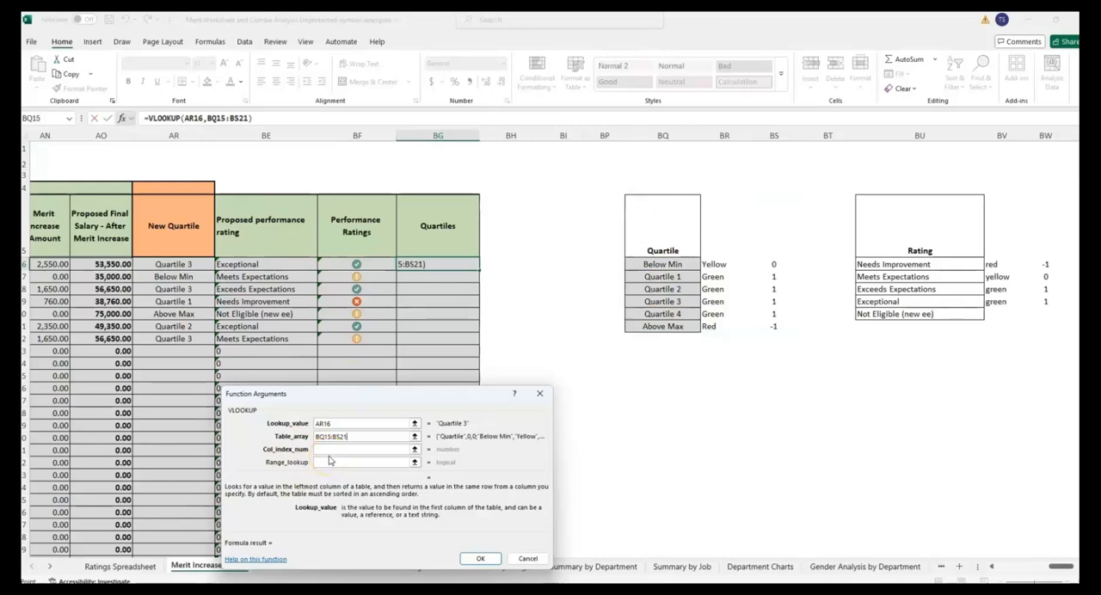
pyautogui.press('Tab')
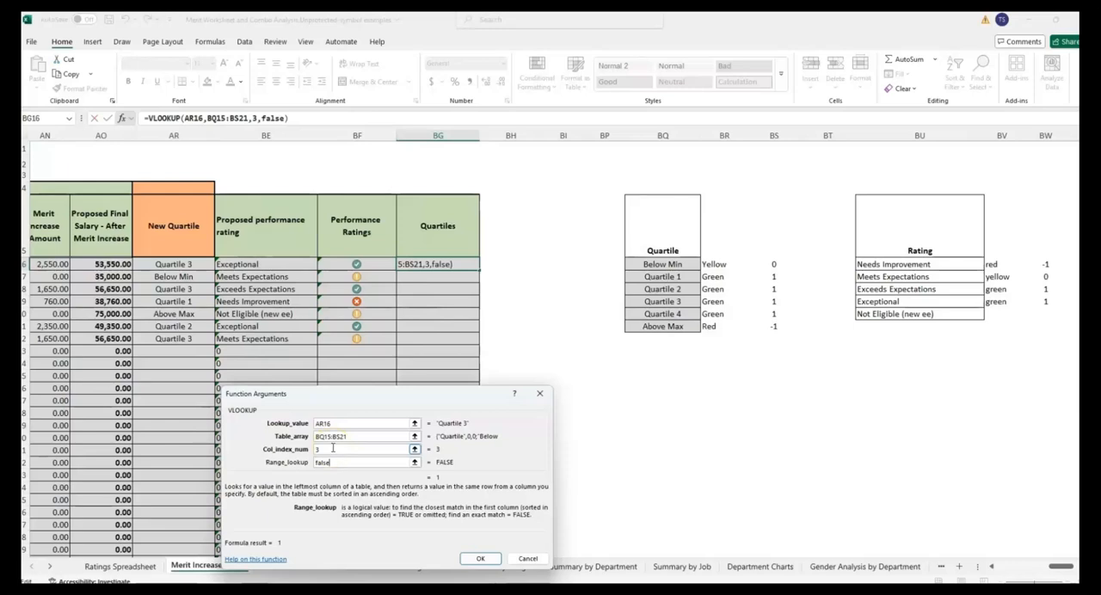
pyautogui.press('Return')
pyautogui.doubleClick(478, 270)
# - Make the lookup range in BG16 absolute as $BQ$15:$BS$21 and fill the corrected formula down through BG22
pyautogui.click(437, 266)
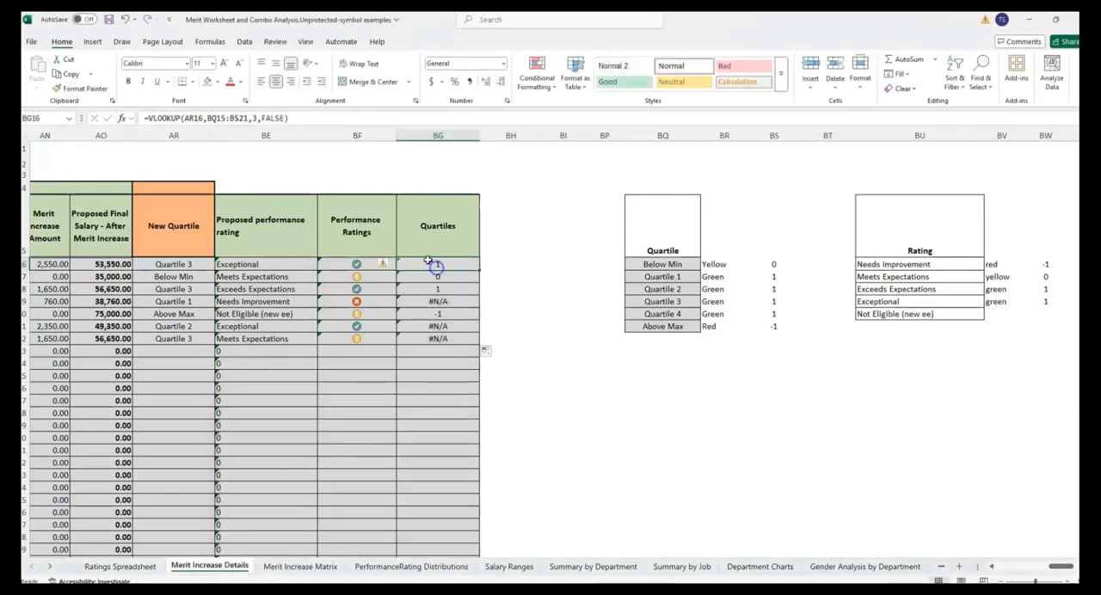
pyautogui.click(225, 118)
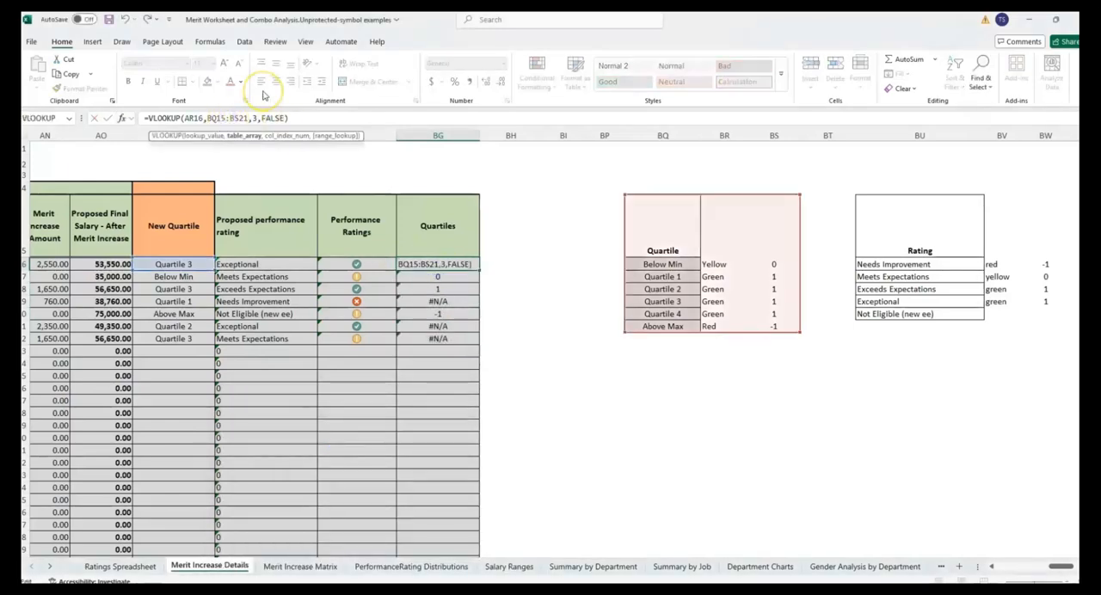
pyautogui.press('Return')
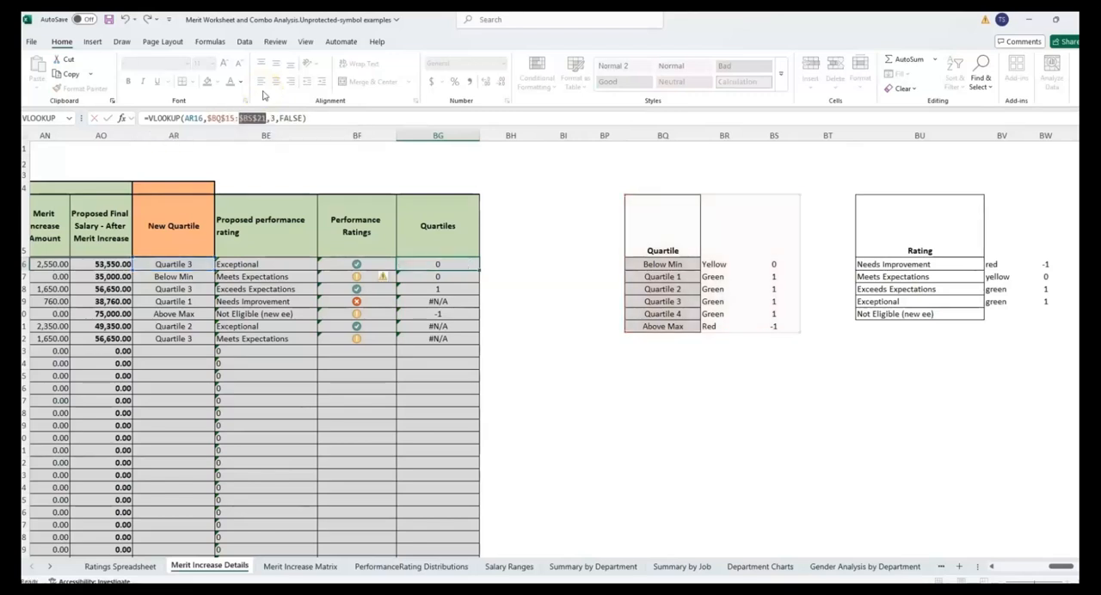
pyautogui.click(437, 266)
pyautogui.moveTo(441, 270); pyautogui.dragTo(443, 271)
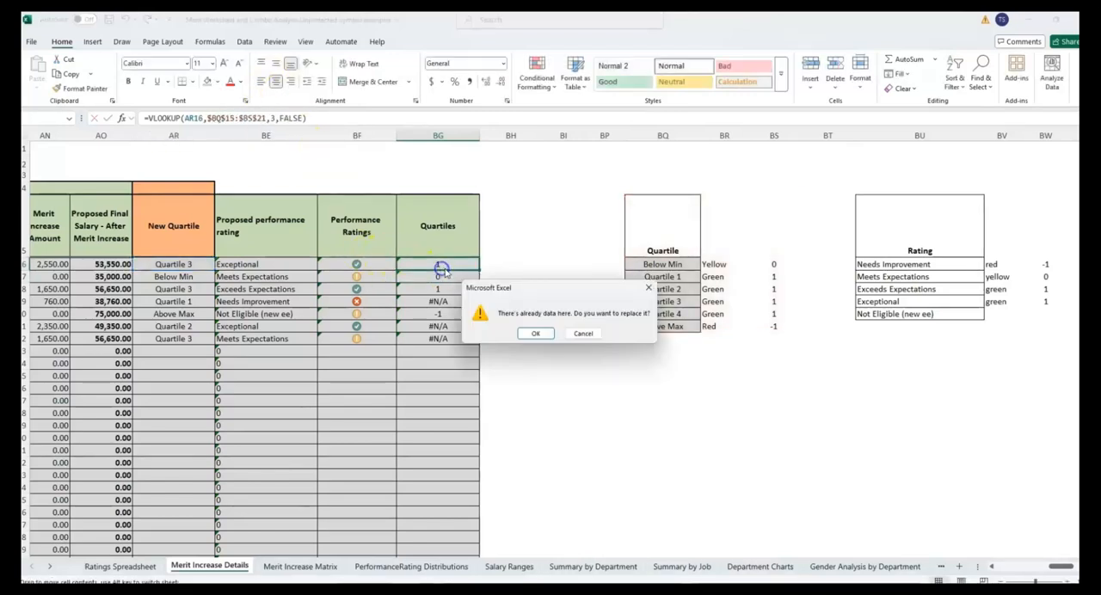
pyautogui.click(584, 334)
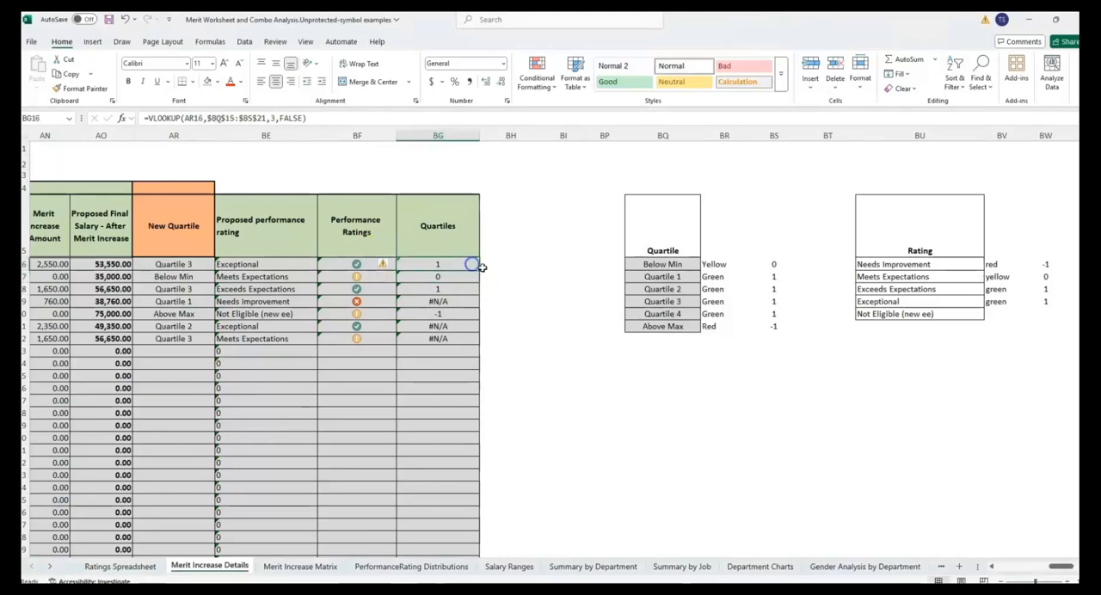
pyautogui.moveTo(478, 269); pyautogui.dragTo(470, 341)
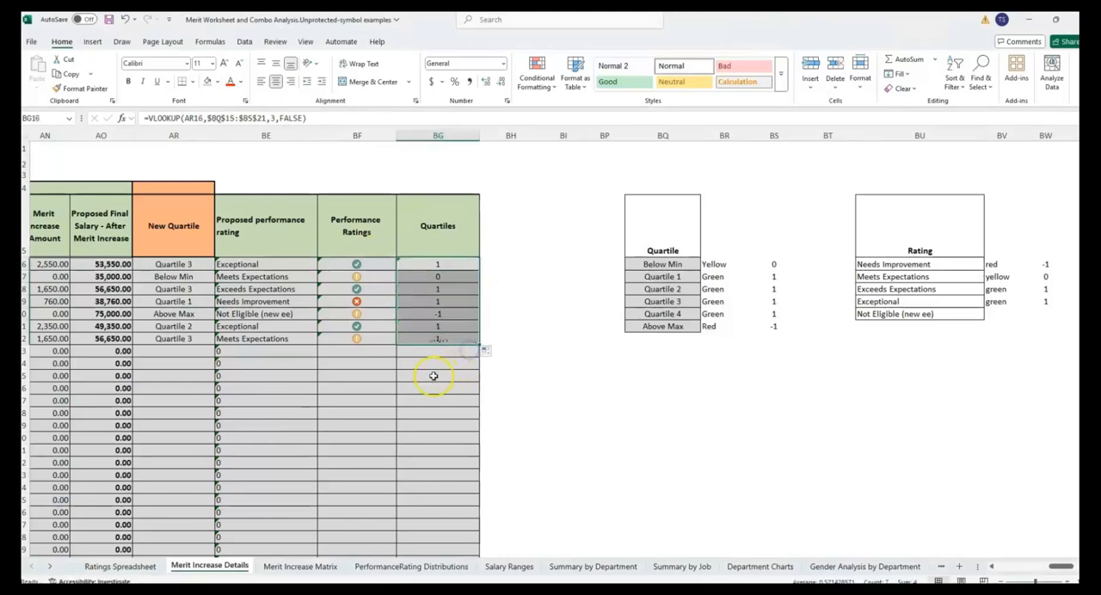
# - Apply the three uncircled symbols icon set (check mark, exclamation point, cross) to column BG
pyautogui.click(432, 137)
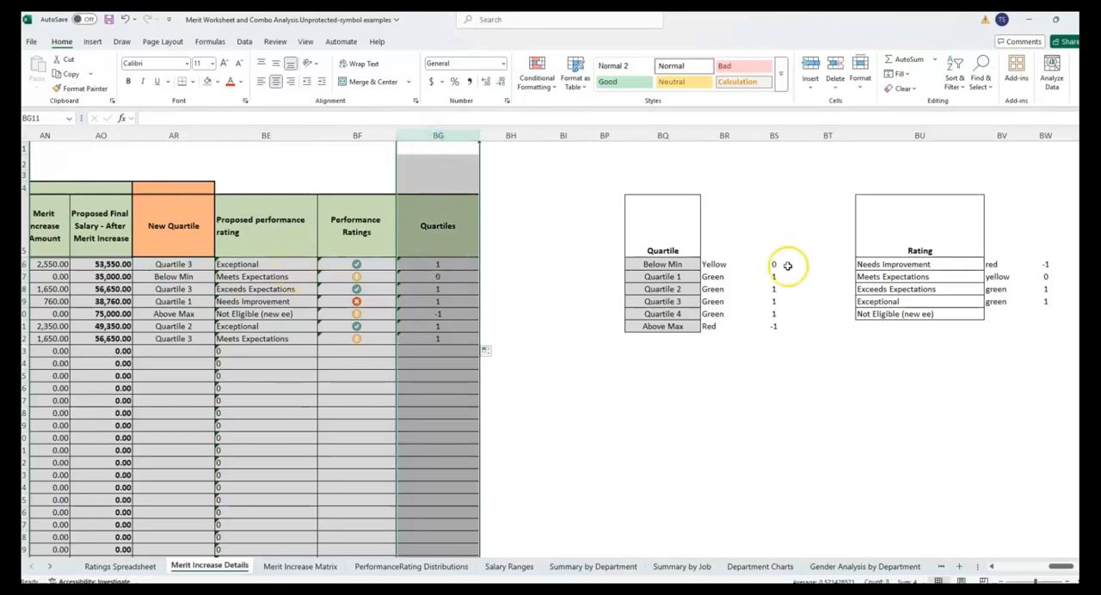
pyautogui.click(537, 78)
pyautogui.moveTo(590, 207)
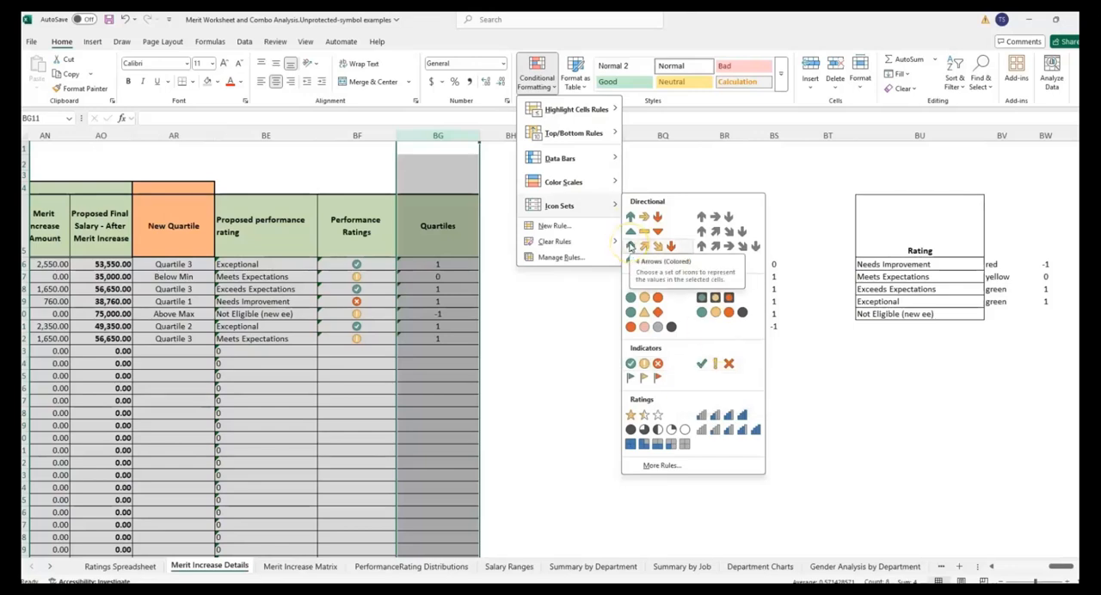
pyautogui.click(714, 363)
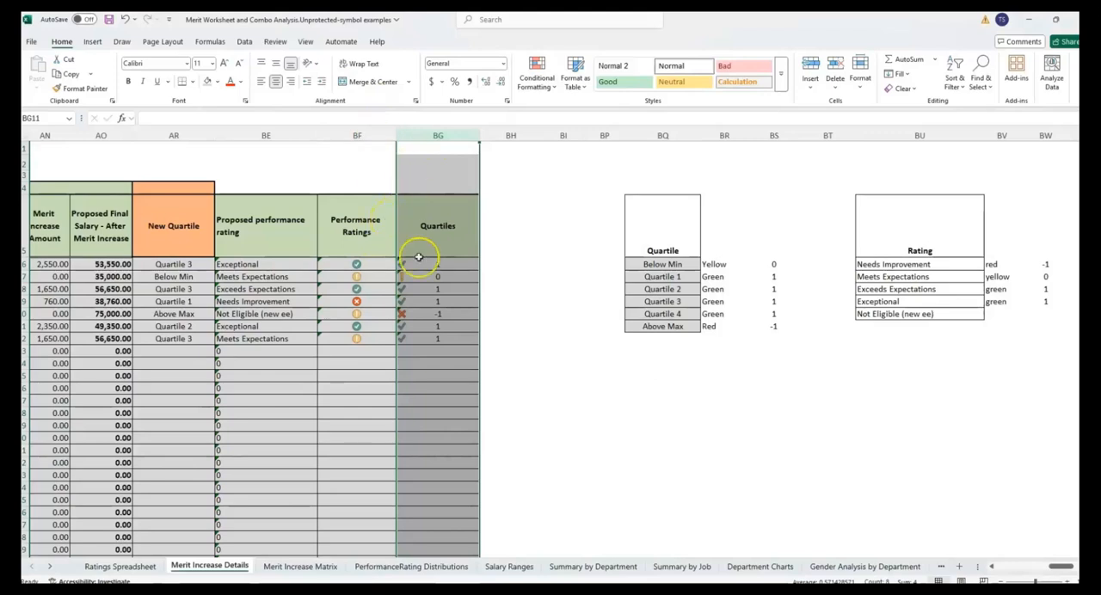
# - Compare the Quartiles icons with the New Quartile values in the Below Min and Above Max rows
pyautogui.click(427, 315)
pyautogui.click(443, 136)
pyautogui.moveTo(270, 299); pyautogui.dragTo(329, 309)
pyautogui.click(174, 276)
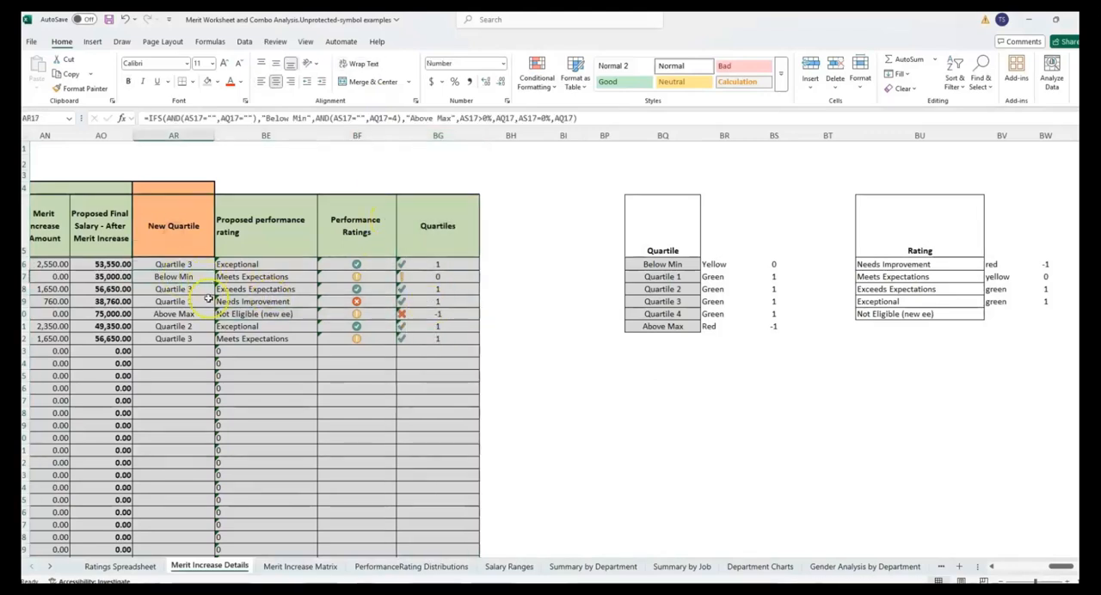
pyautogui.click(436, 279)
pyautogui.click(177, 313)
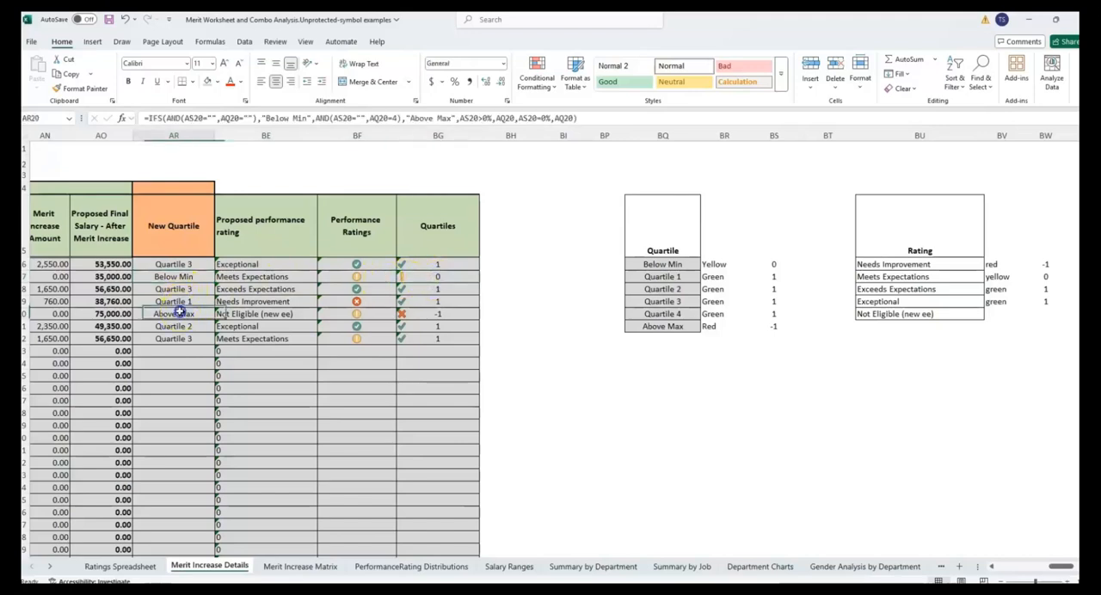
pyautogui.click(465, 313)
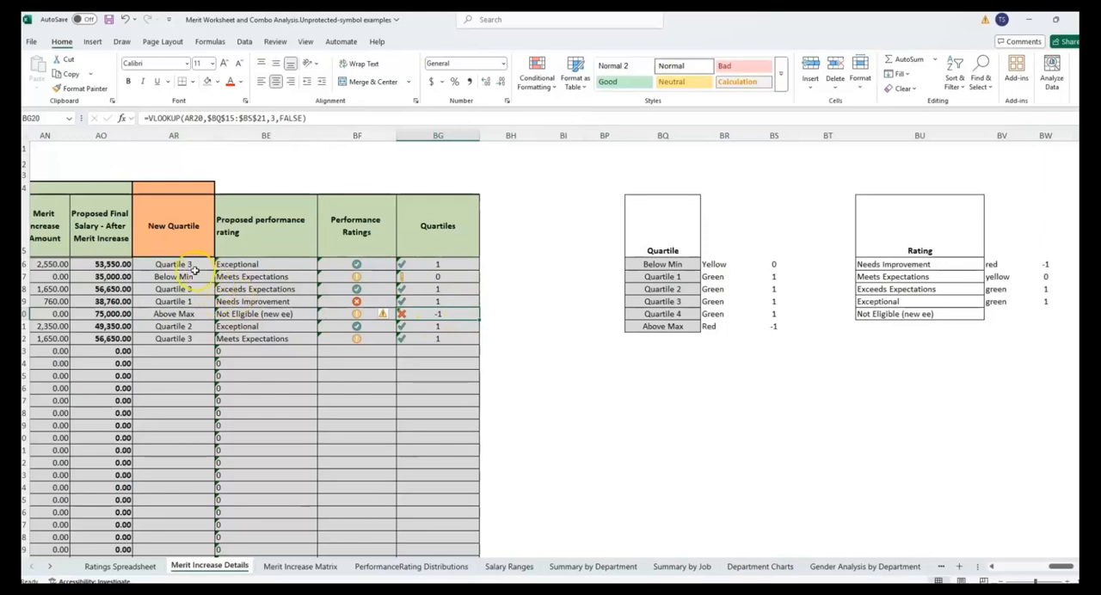
# - Edit the icon set rule on column BG so that it shows the icon only
pyautogui.click(427, 136)
pyautogui.click(536, 76)
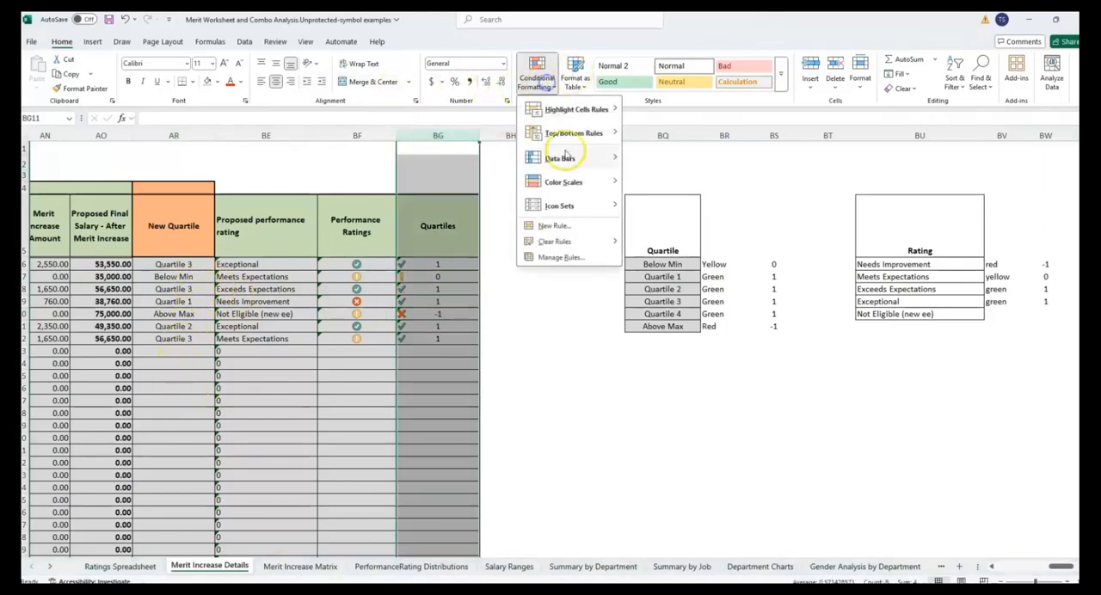
pyautogui.click(598, 261)
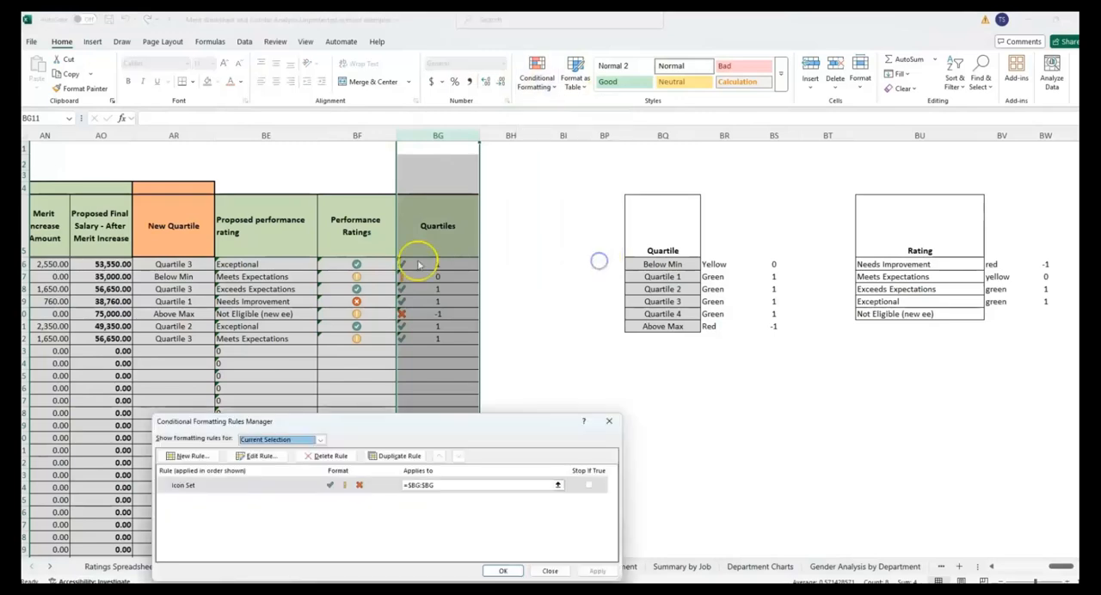
pyautogui.moveTo(327, 421); pyautogui.dragTo(213, 174)
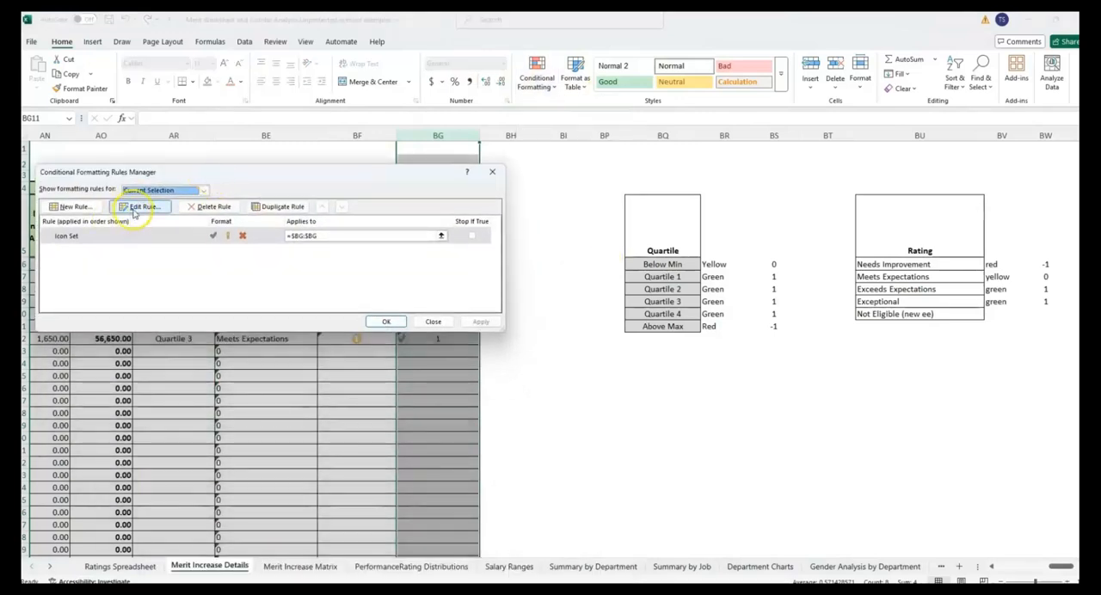
pyautogui.click(142, 206)
pyautogui.moveTo(368, 127); pyautogui.dragTo(280, 150)
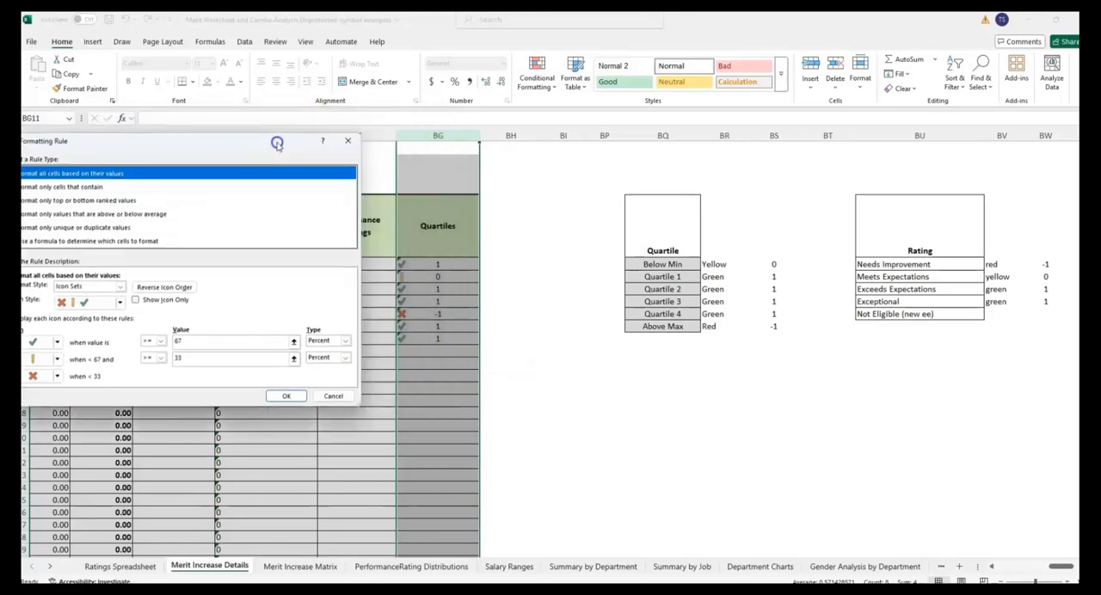
pyautogui.click(148, 302)
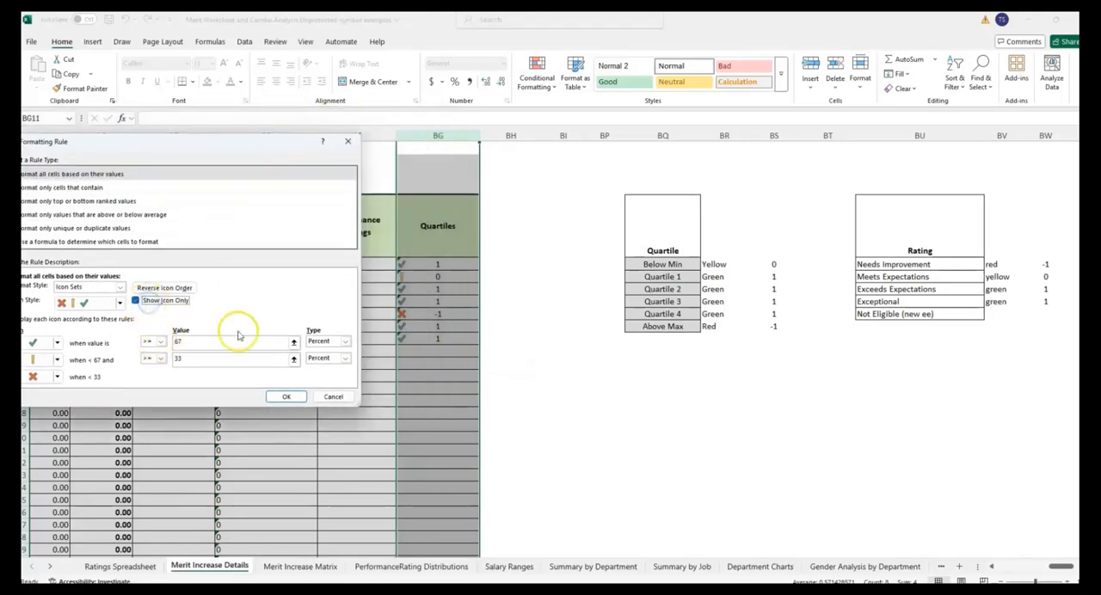
pyautogui.click(279, 398)
pyautogui.click(386, 322)
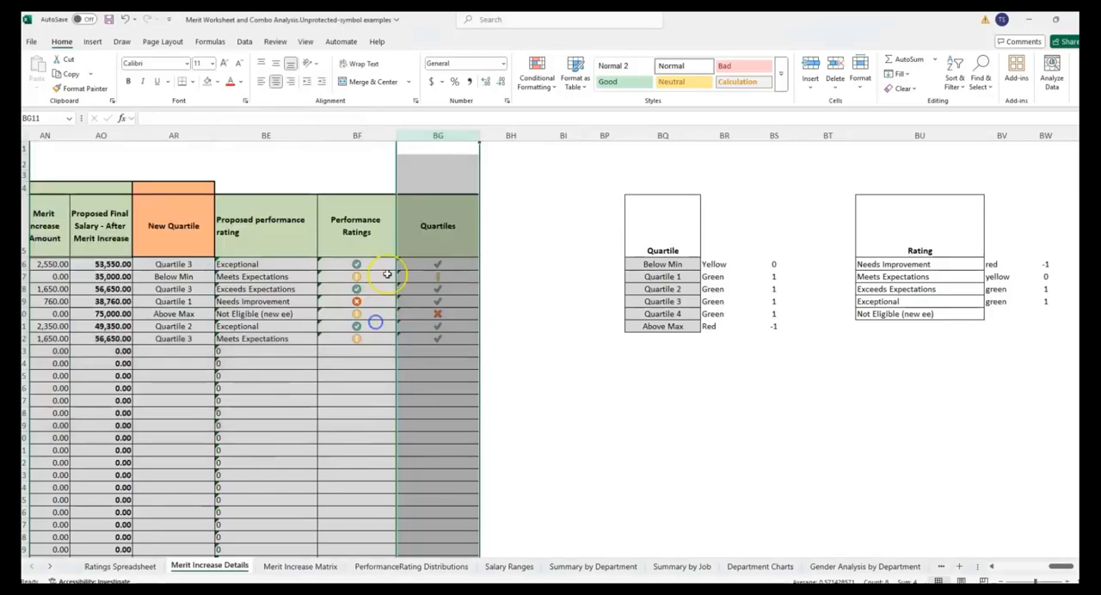
# - Check the Quartiles icons against the New Quartile values and the quartile code list, including the Quartile 1 row
pyautogui.click(430, 264)
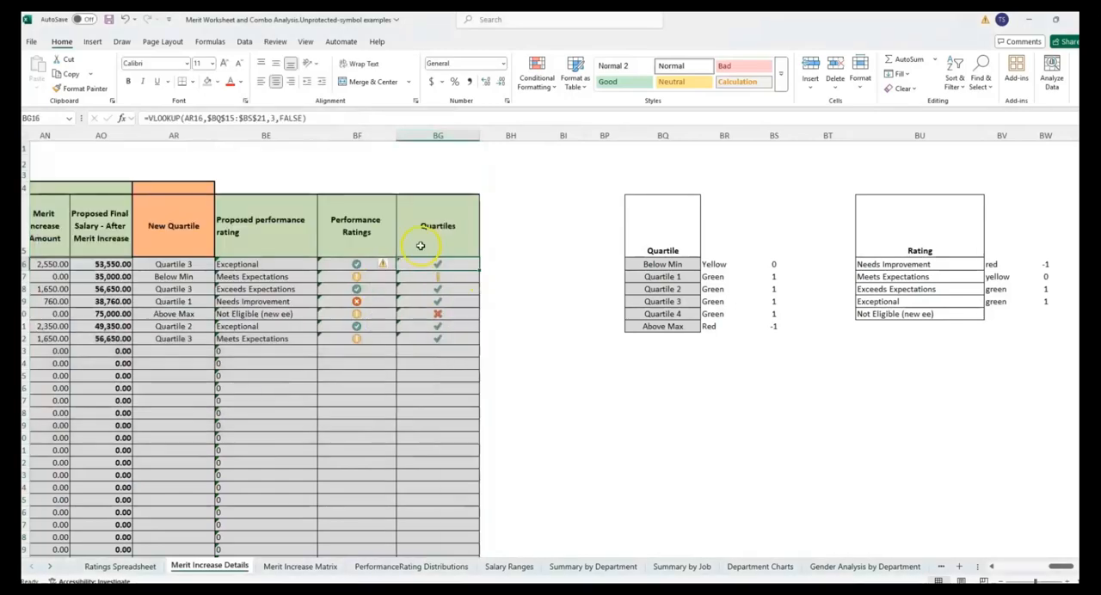
pyautogui.click(783, 264)
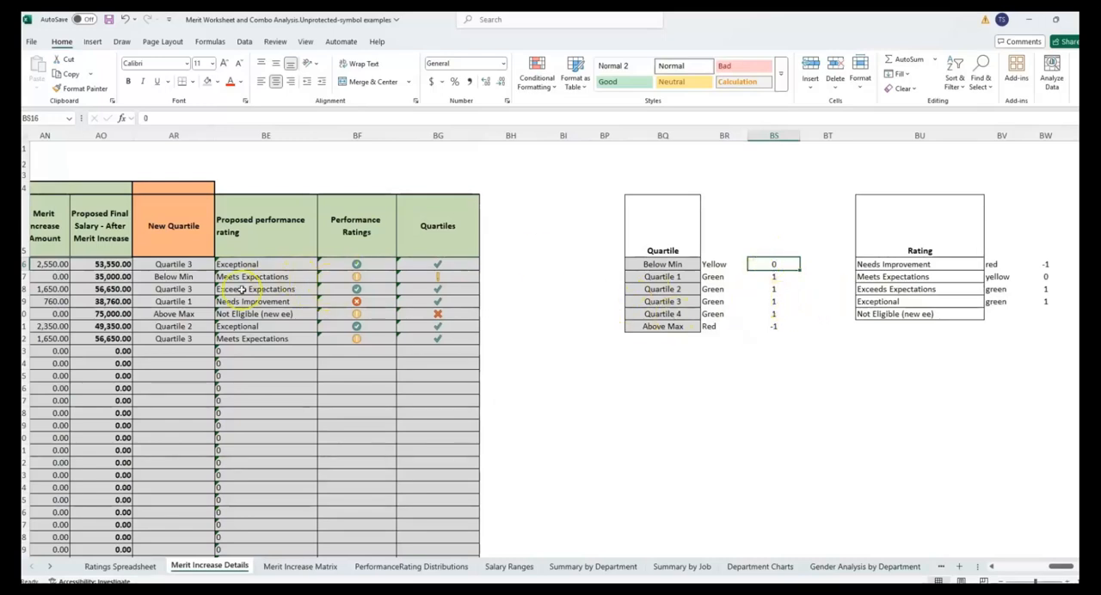
pyautogui.click(181, 264)
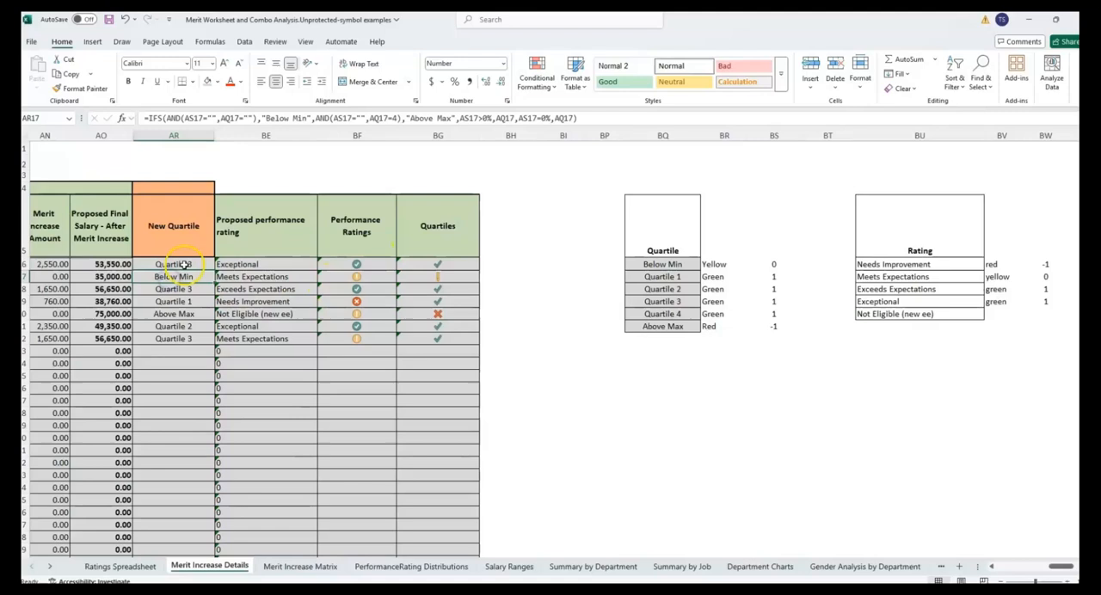
pyautogui.click(199, 301)
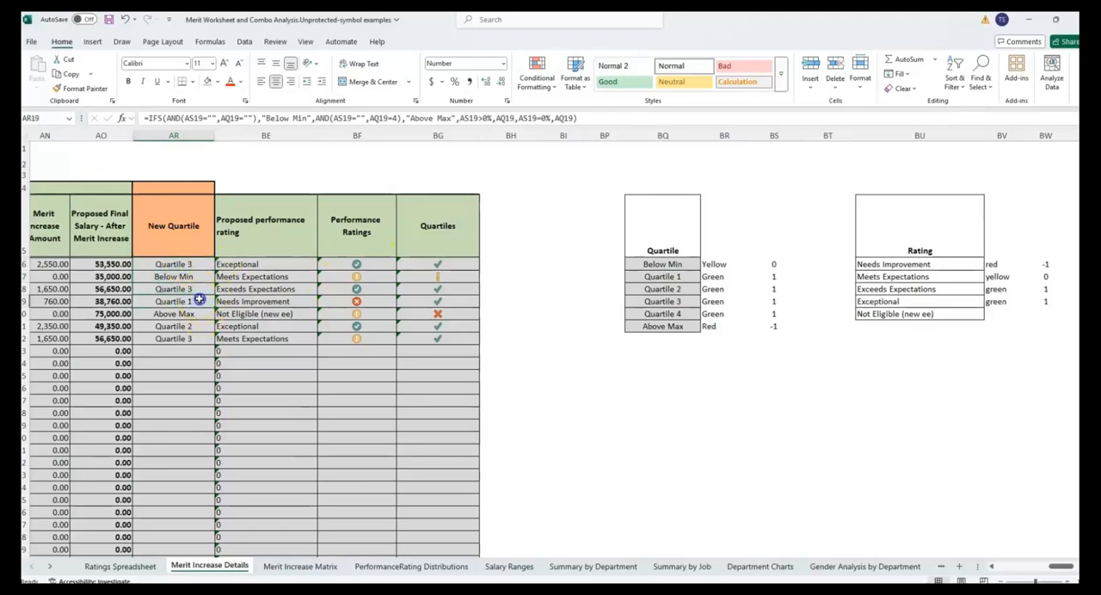
pyautogui.click(470, 301)
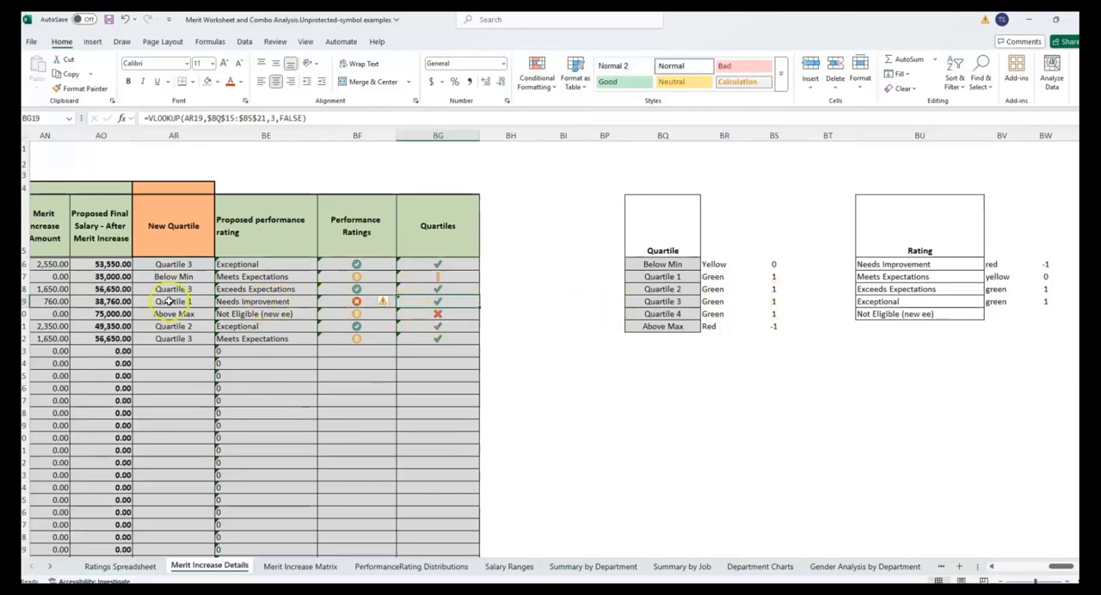
# - Set the Quartile 1 code in BS17 to -1 and its color label in BR17 to red
pyautogui.click(774, 277)
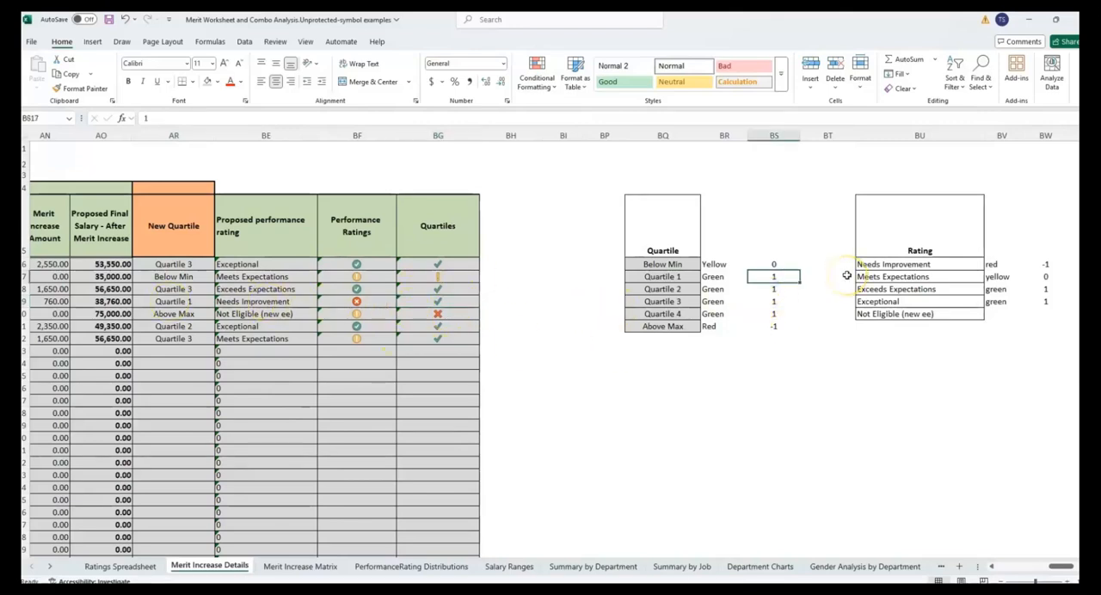
pyautogui.write('-')
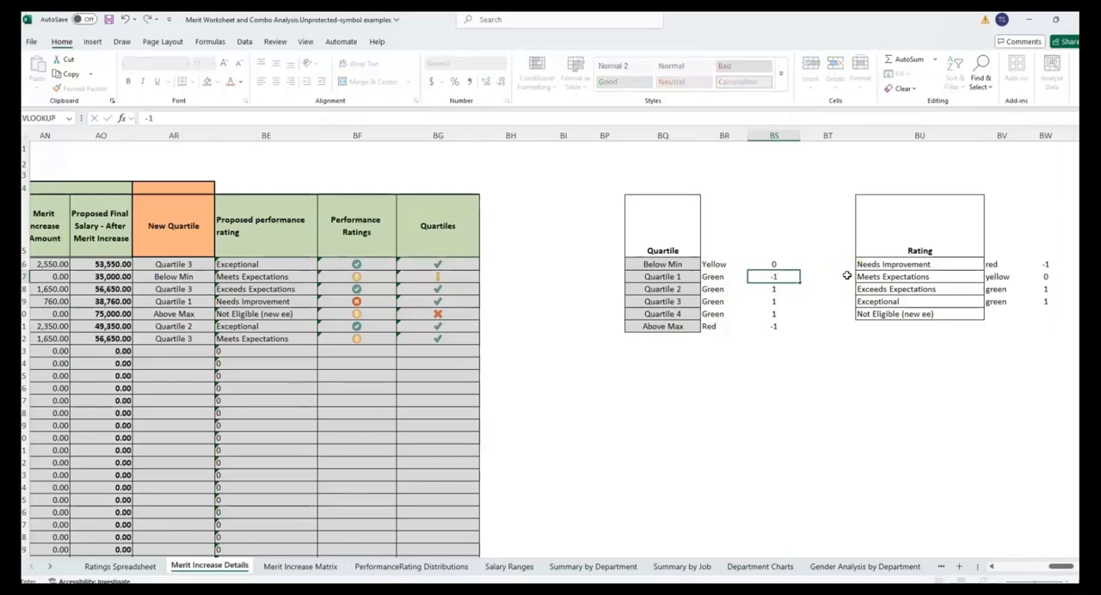
pyautogui.press('Return')
pyautogui.press('Up')
pyautogui.click(736, 278)
pyautogui.write('red')
pyautogui.press('Return')
pyautogui.press('Up')
# - Set the Below Min code in BS16 to -1 and its color label to red, and check the Below Min row's icon
pyautogui.press('Right')
pyautogui.press('Right')
pyautogui.press('Left')
pyautogui.press('Left')
pyautogui.press('Right')
pyautogui.press('Up')
pyautogui.press('Left')
pyautogui.press('Right')
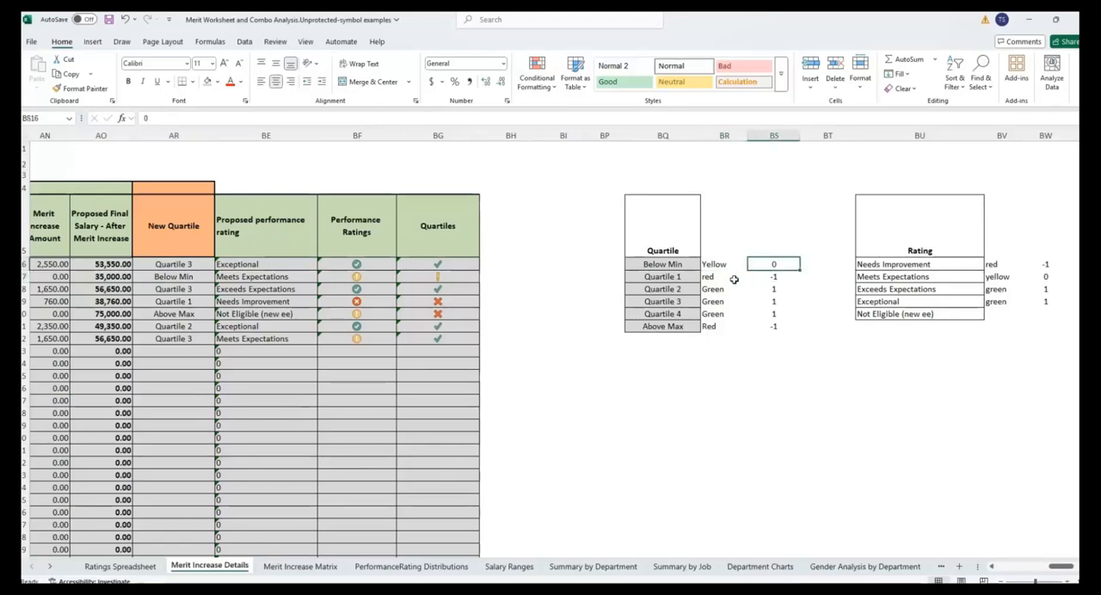
pyautogui.write('-')
pyautogui.press('Return')
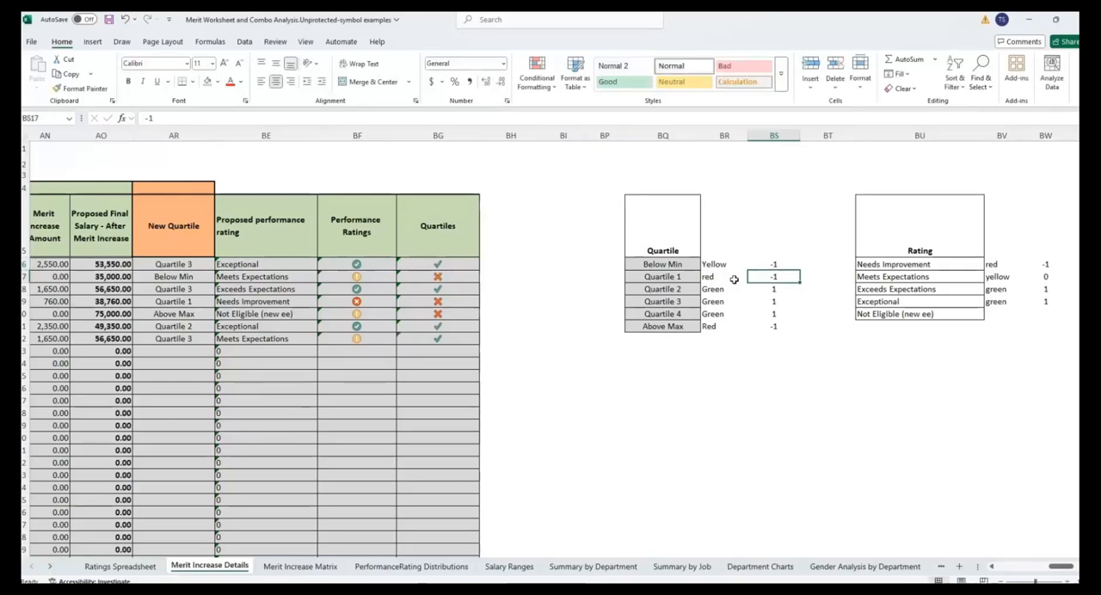
pyautogui.press('Left')
pyautogui.press('Up')
pyautogui.press('Up')
pyautogui.click(210, 279)
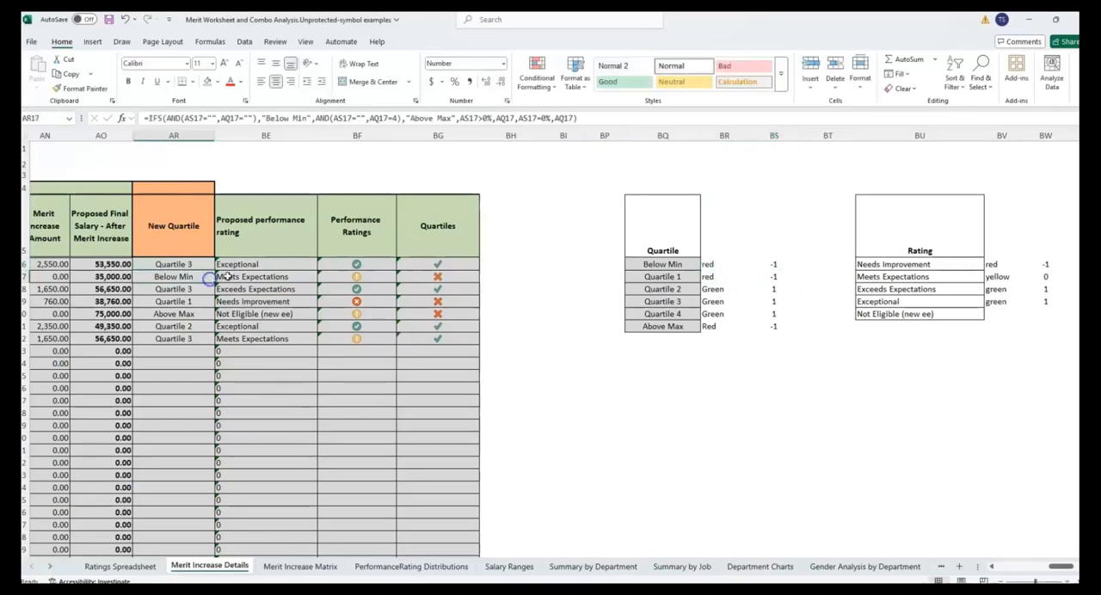
pyautogui.click(437, 277)
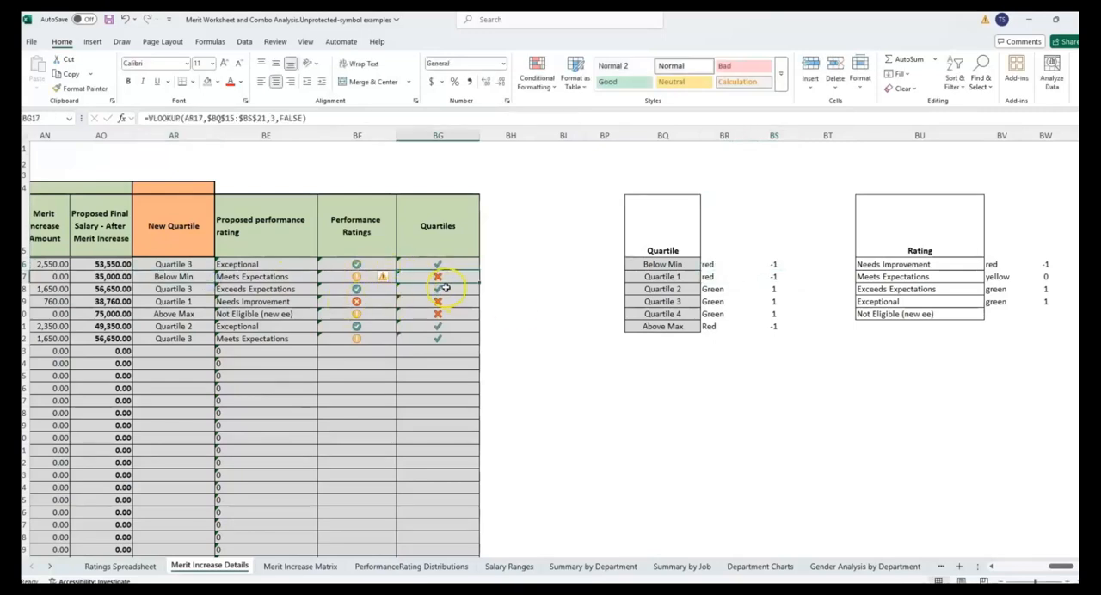
# - Compare the Performance Ratings and Quartiles icons in rows 17 and 19, and check the New Quartile value in AR19
pyautogui.click(362, 275)
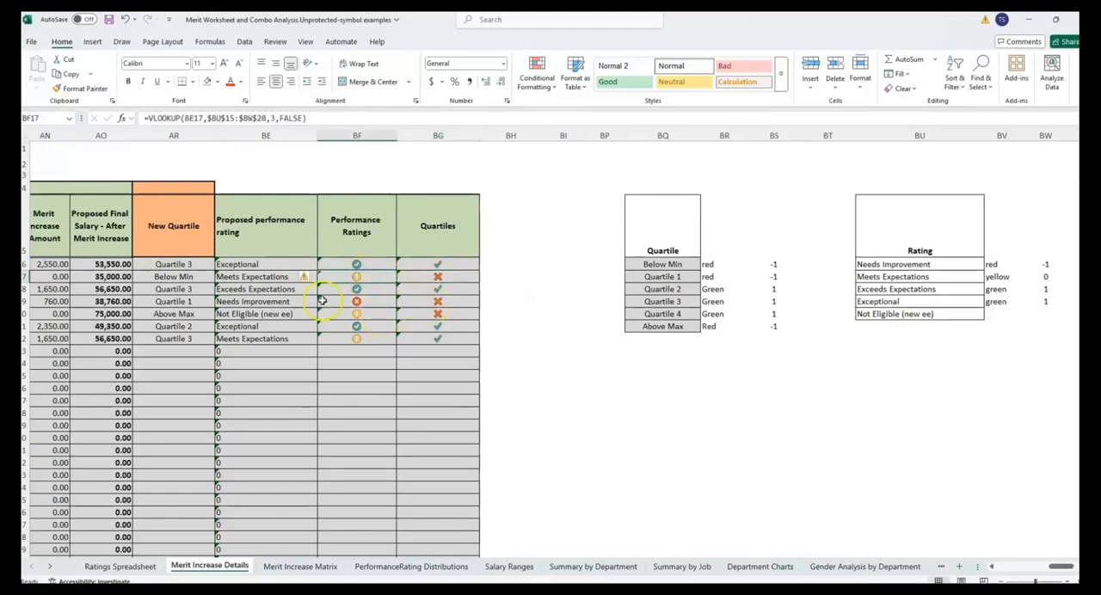
pyautogui.moveTo(440, 302); pyautogui.dragTo(345, 300)
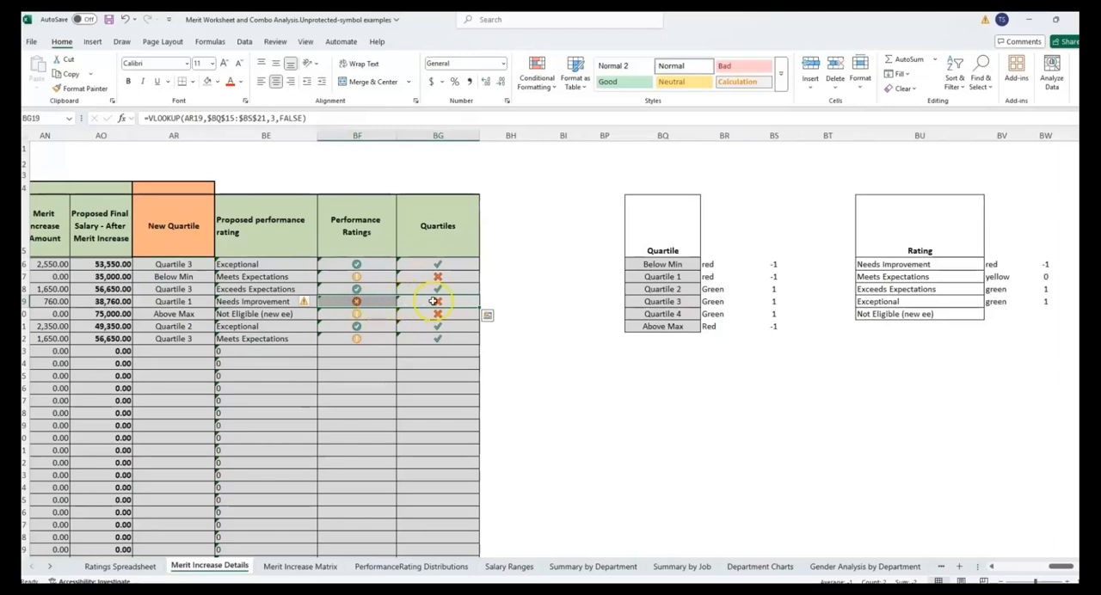
pyautogui.click(170, 300)
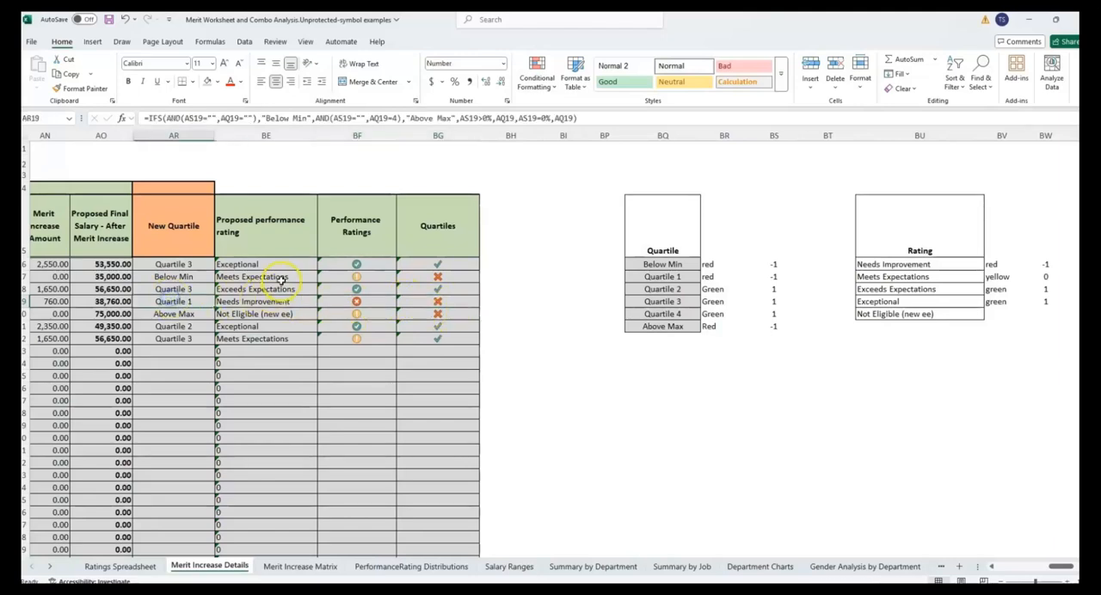
# - Set the Quartile 1 color label in BR17 to yellow and its code in BS17 to 0, and check the icon in BG19
pyautogui.click(668, 277)
pyautogui.click(732, 277)
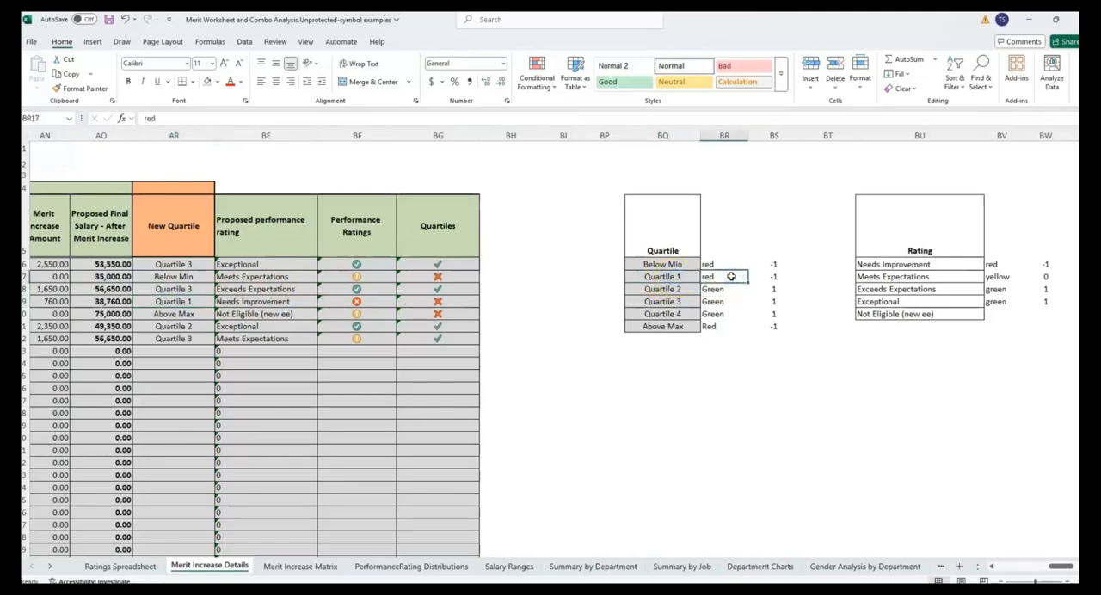
pyautogui.write('yellow')
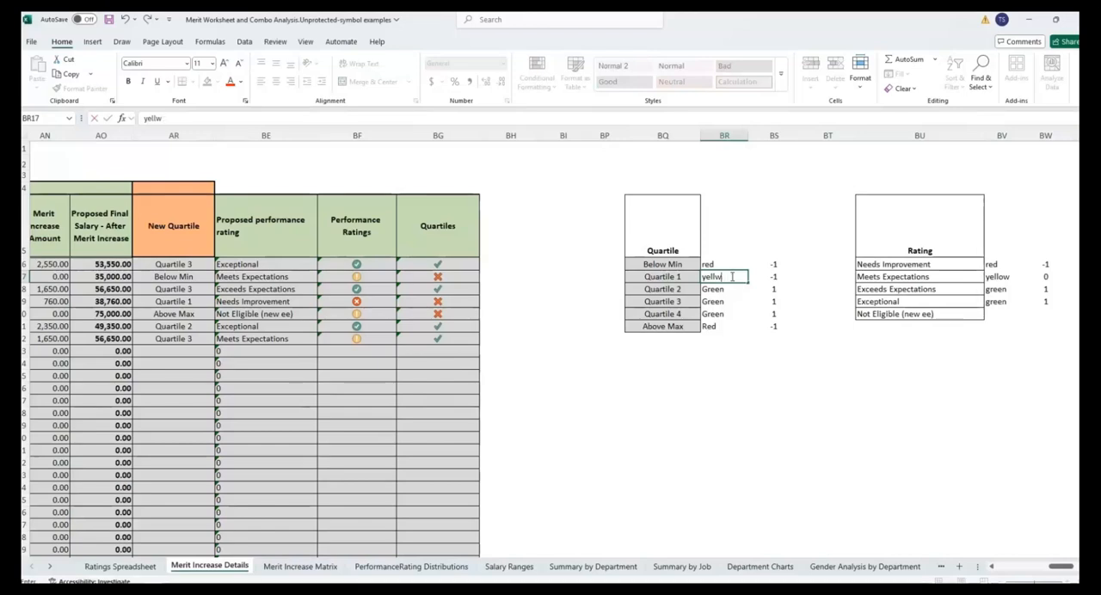
pyautogui.press('Tab')
pyautogui.press('Return')
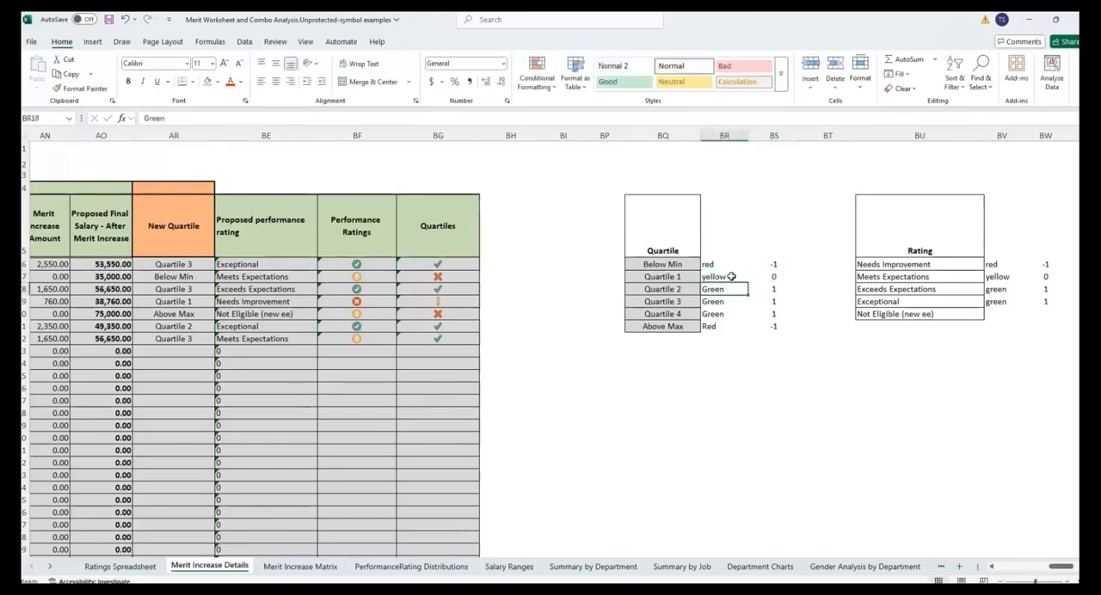
pyautogui.click(443, 299)
# - Set the Quartile 4 code in BS20 to 0 and its color label in BR20 to Yellow
pyautogui.click(777, 315)
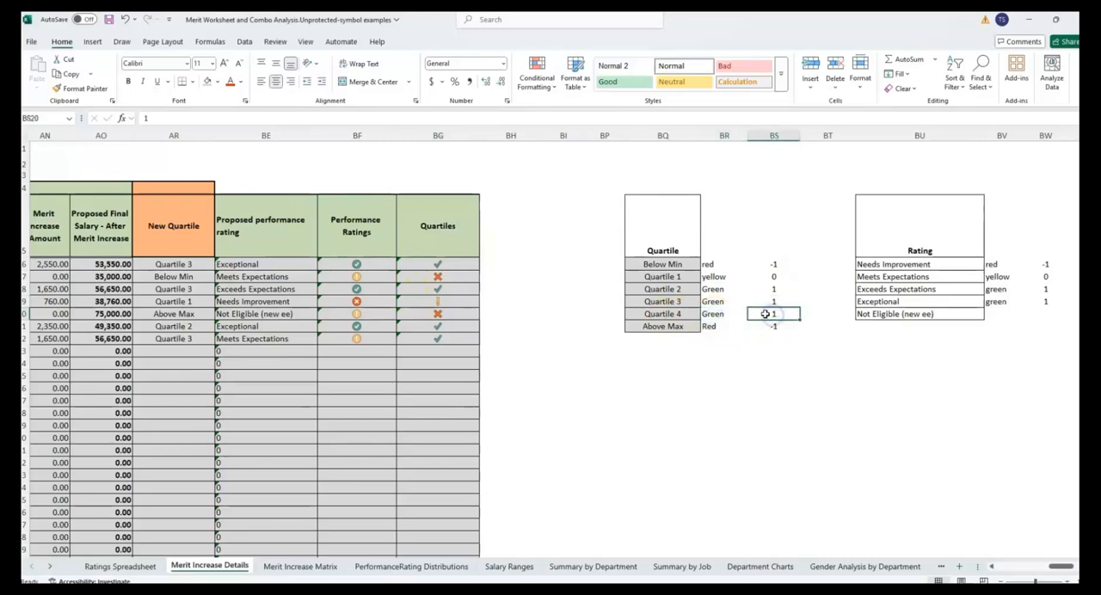
pyautogui.write('0')
pyautogui.press('Left')
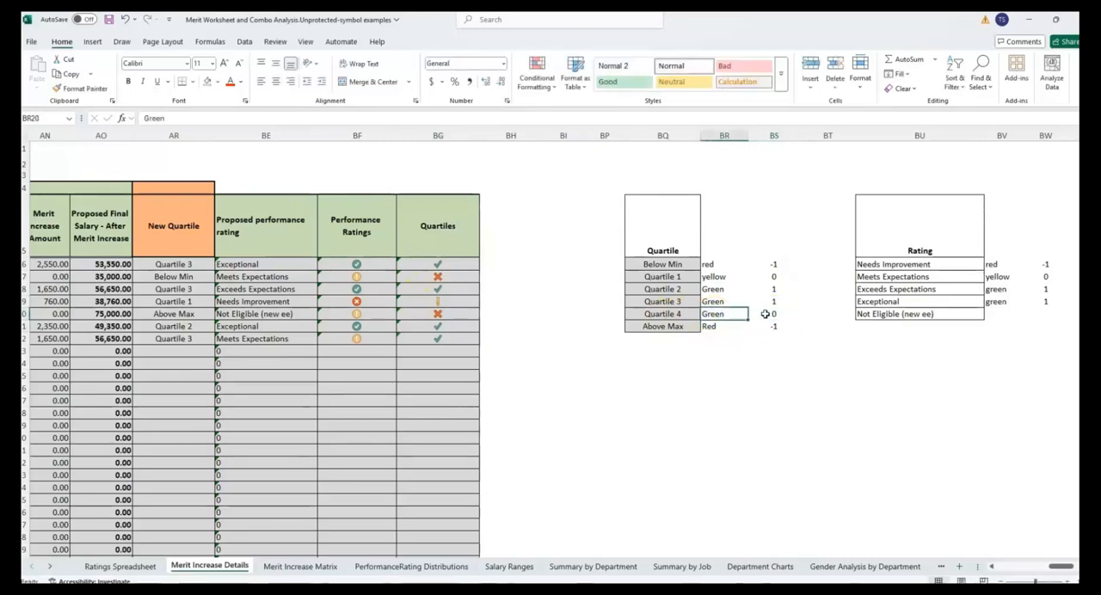
pyautogui.write('Yellow')
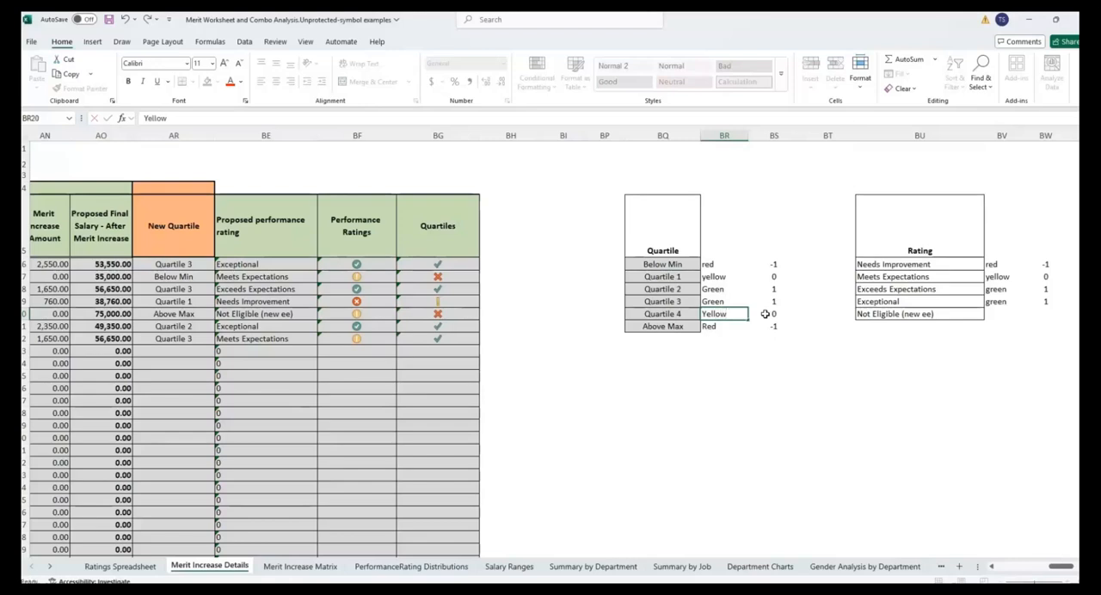
pyautogui.press('Right')
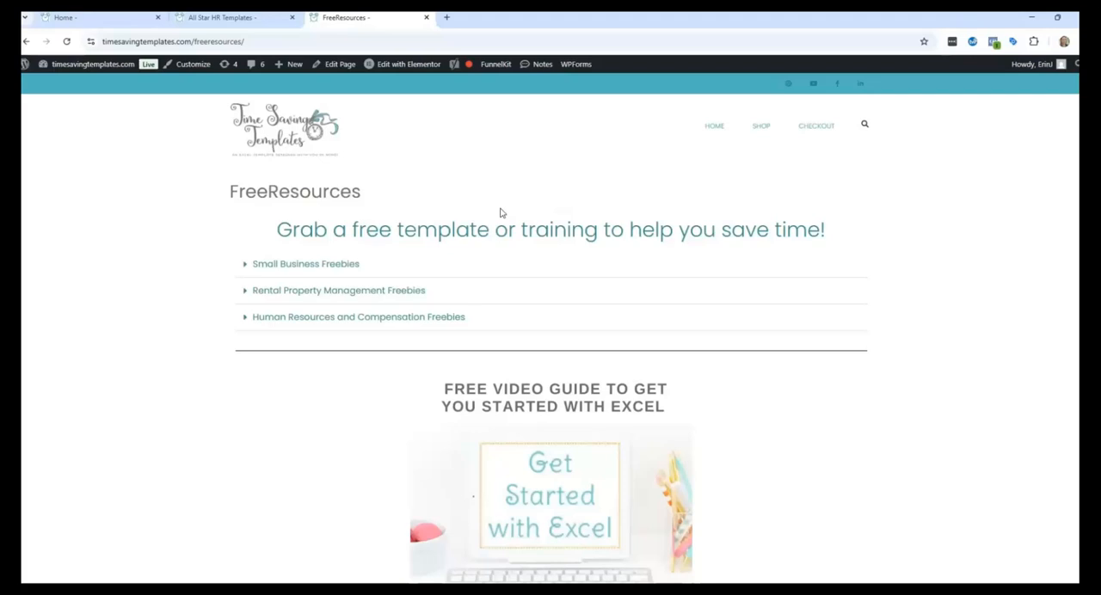
# - On the FreeResources web page in the browser, expand Human Resources and Compensation Freebies and review the video series and template categories
pyautogui.click(248, 316)
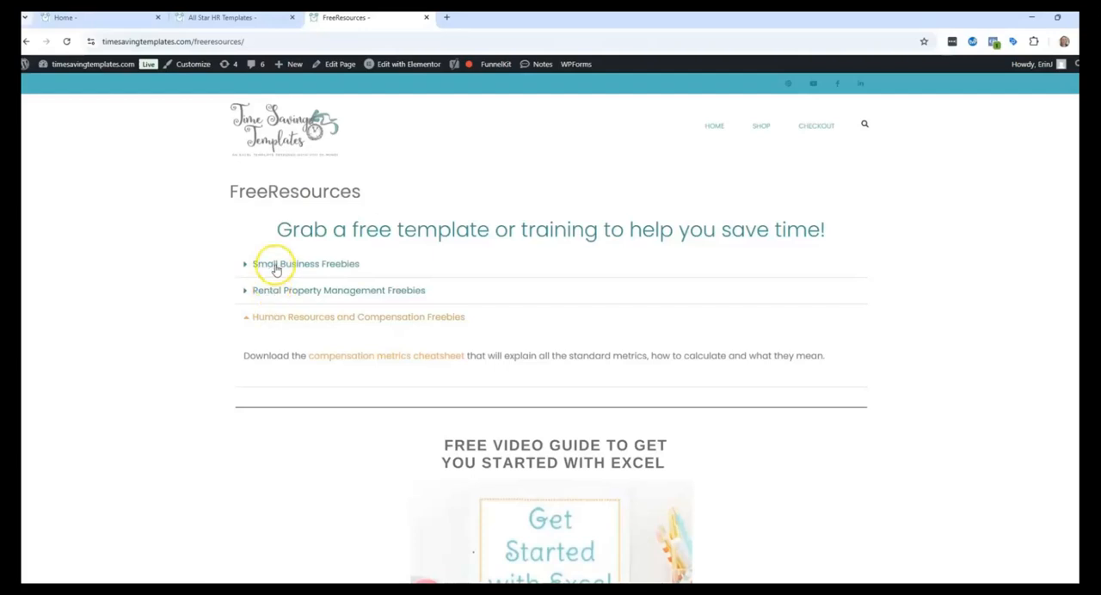
pyautogui.scroll(-6, 644, 345)
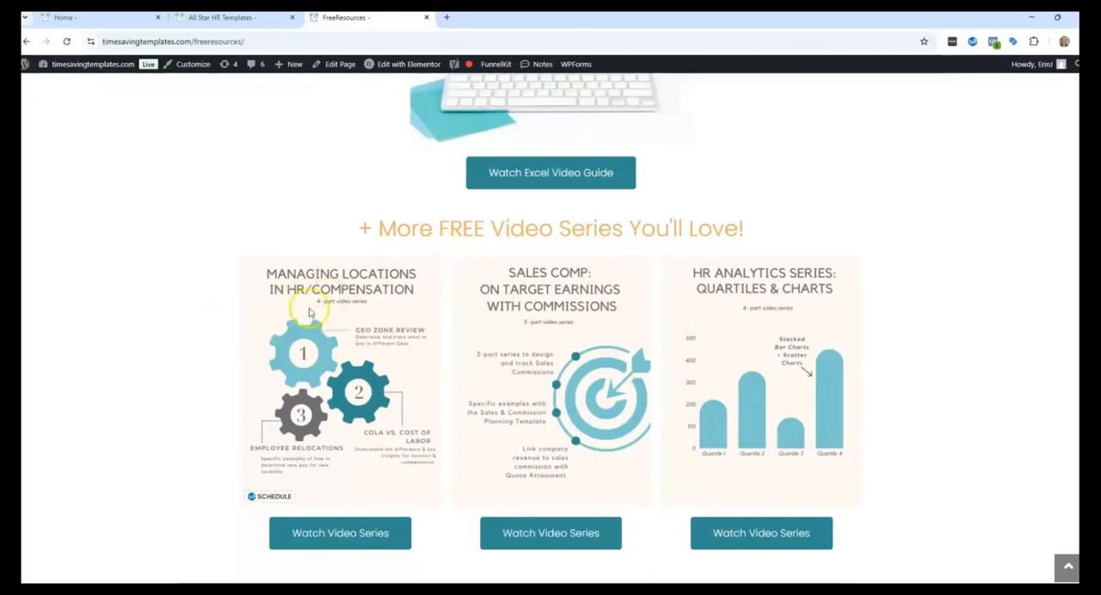
pyautogui.scroll(-6, 721, 364)
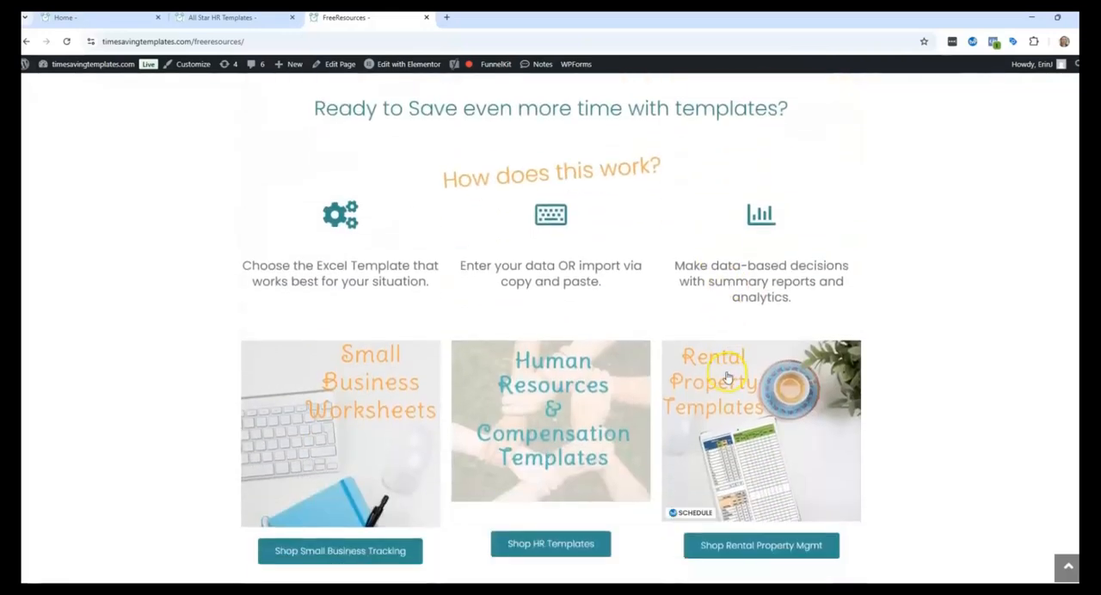
pyautogui.scroll(-1, 715, 389)
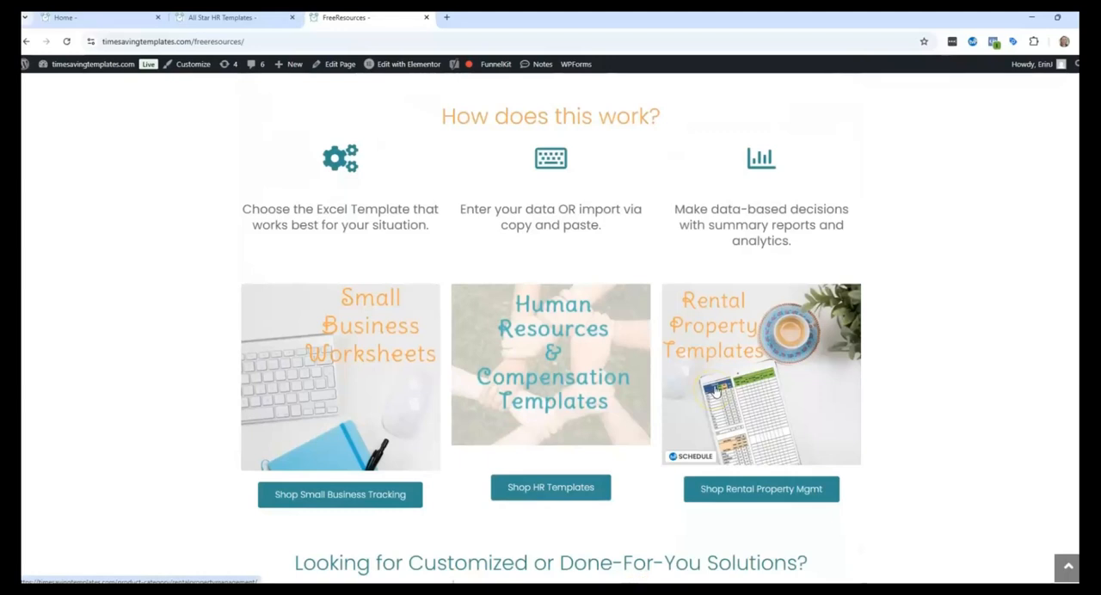